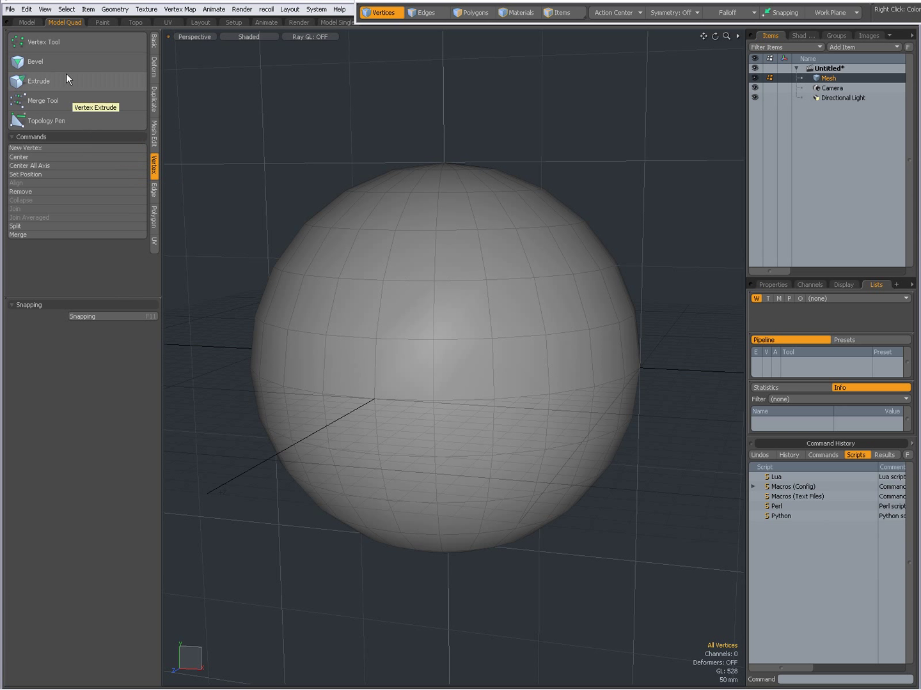
- Place nine loose vertices in the empty space above the sphere with the Vertex Tool, and clear the selection
click(38, 42)
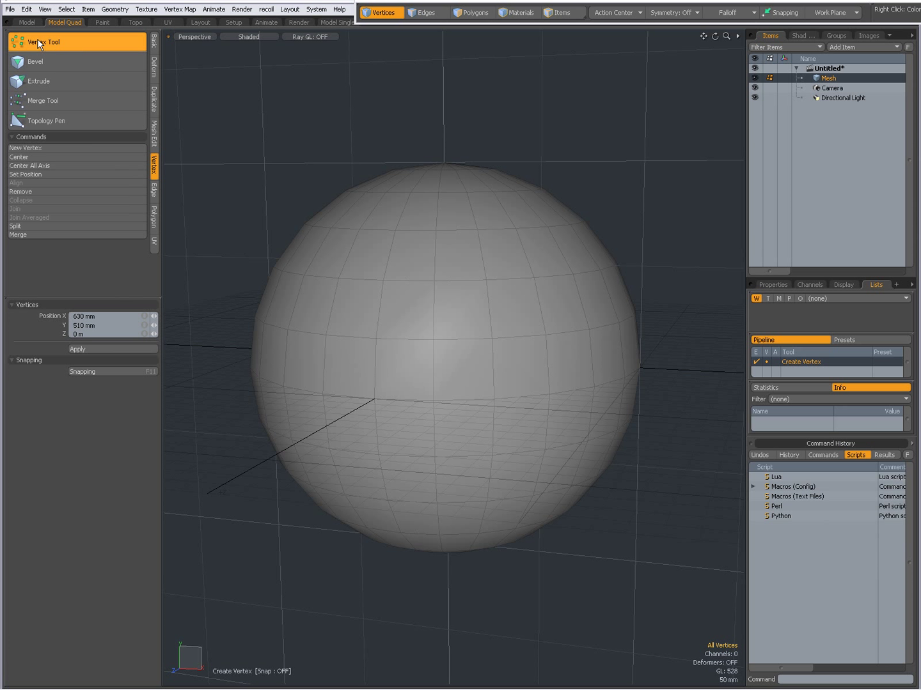
alt+drag(258, 247, 269, 173)
click(268, 173)
click(297, 140)
click(378, 131)
click(428, 156)
click(587, 210)
click(599, 119)
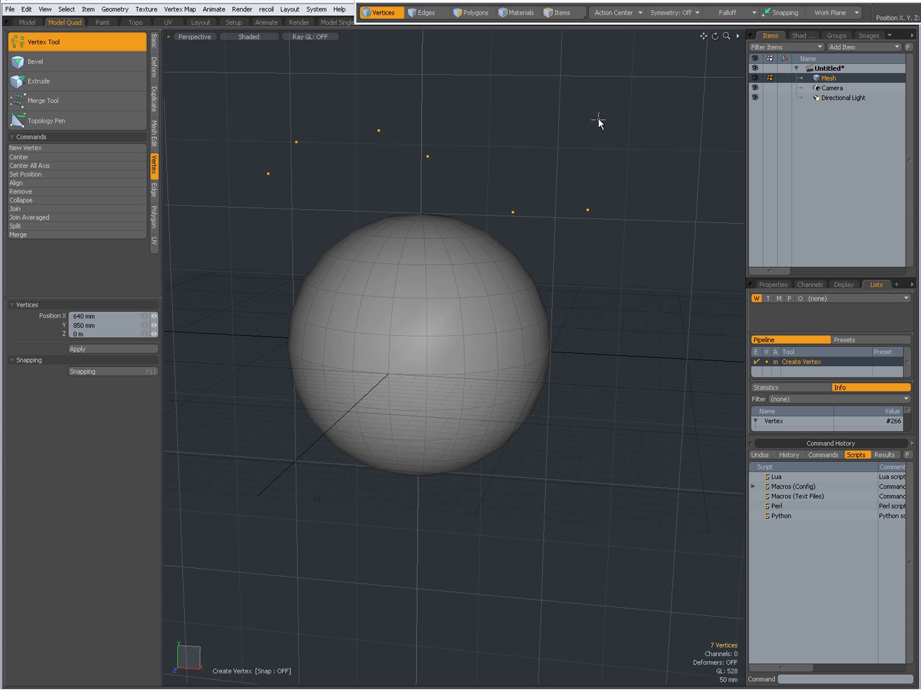
drag(598, 120, 641, 125)
key(ctrl+z)
click(690, 205)
click(688, 123)
key(space)
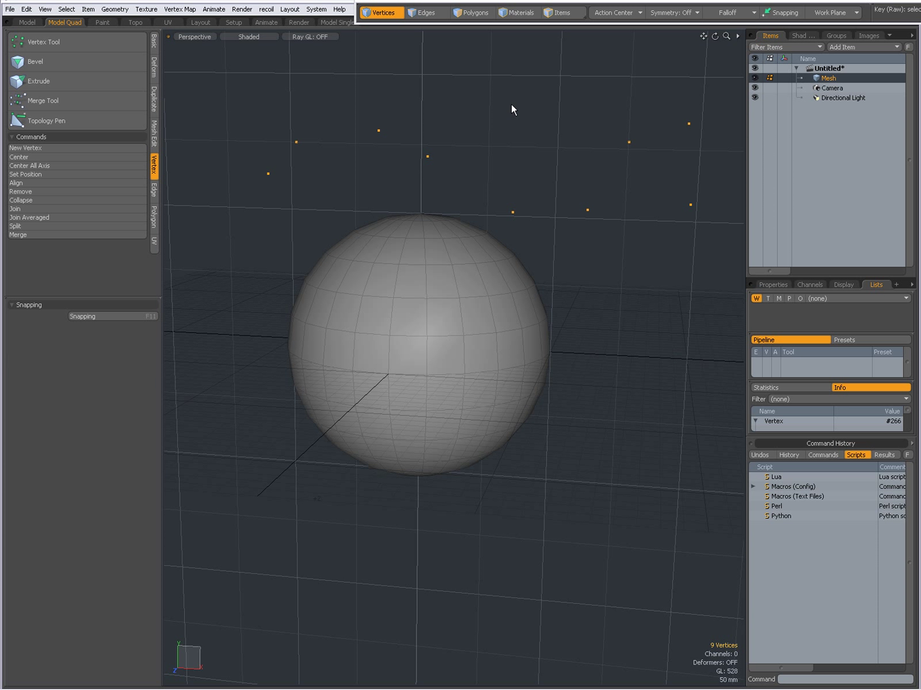
click(478, 97)
- Show the mesh in Wireframe to inspect the loose vertices, and return the viewport to Shaded
click(245, 35)
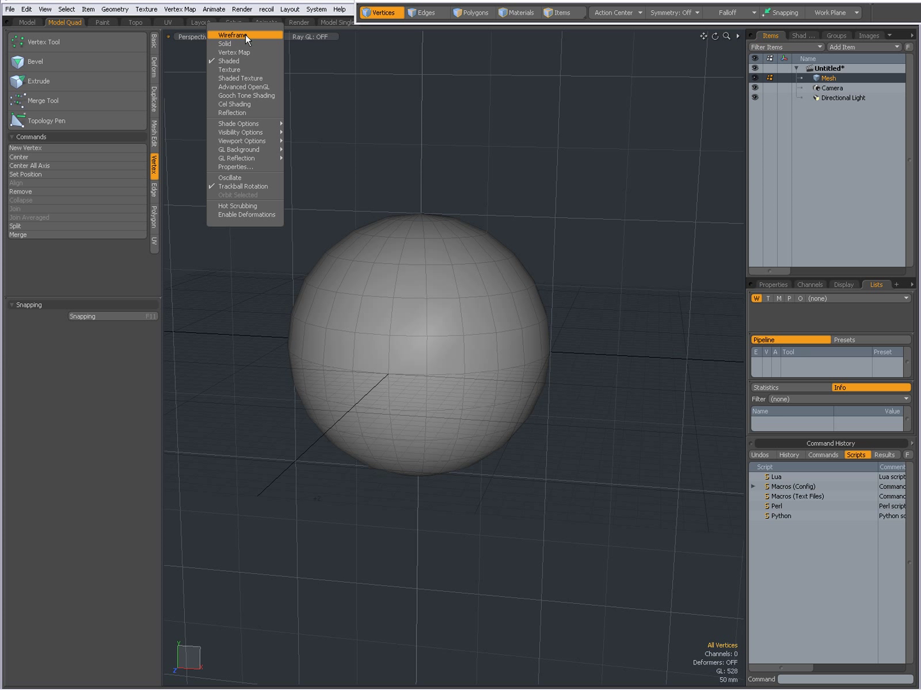
click(232, 36)
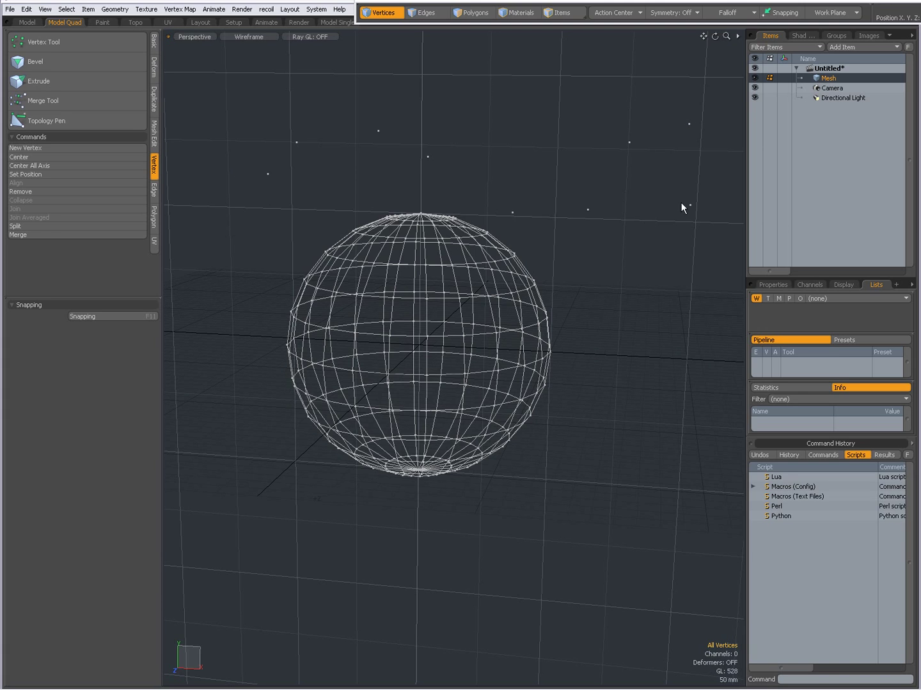
alt+drag(673, 249, 549, 303)
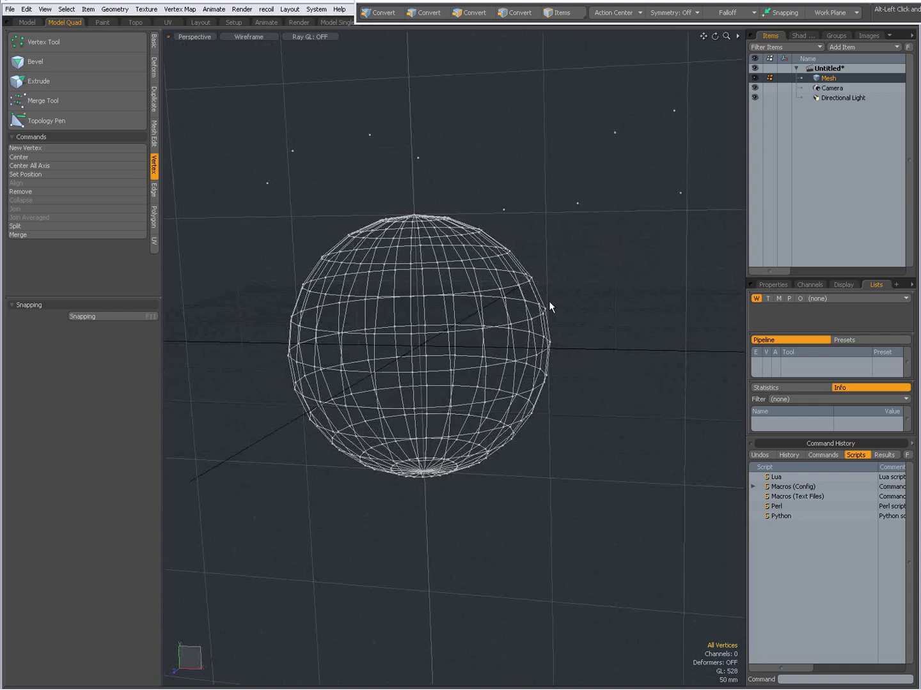
click(237, 36)
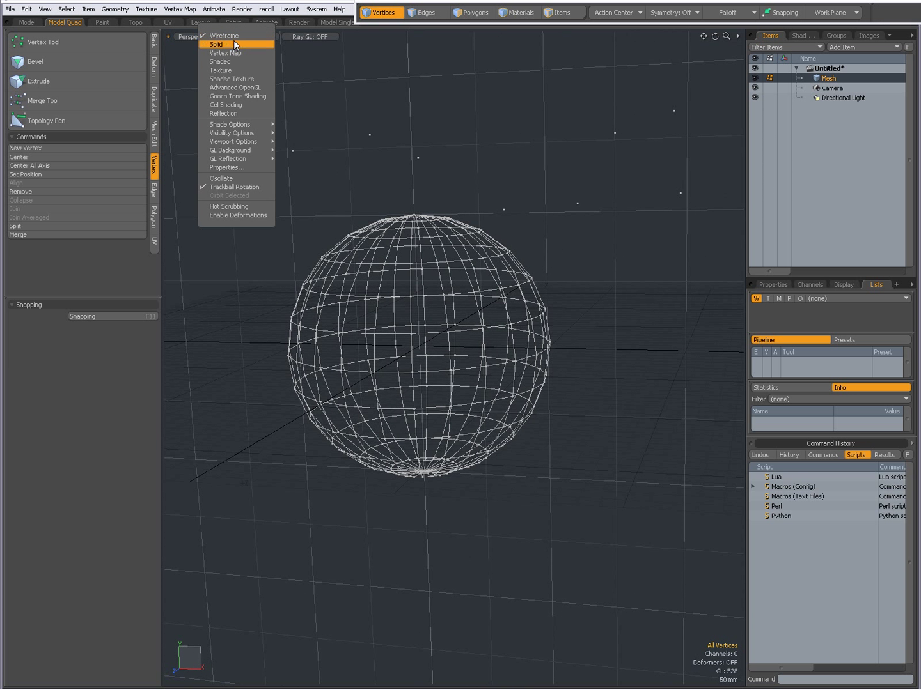
click(232, 61)
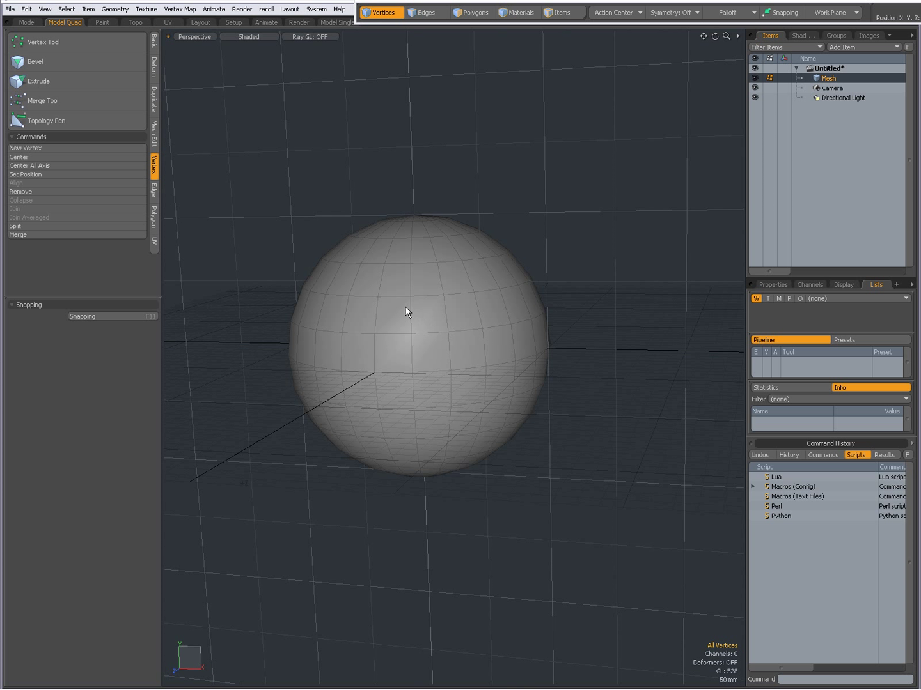
- Bevel two vertically adjacent vertices on the front of the sphere with an inset of about 41 mm
click(377, 296)
shift+click(374, 335)
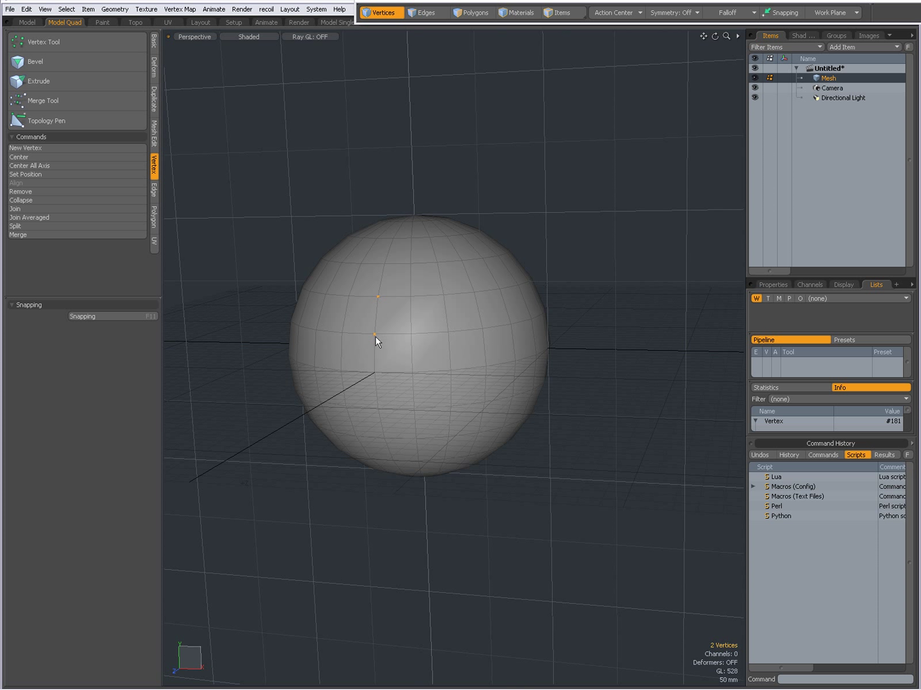
click(61, 62)
click(249, 191)
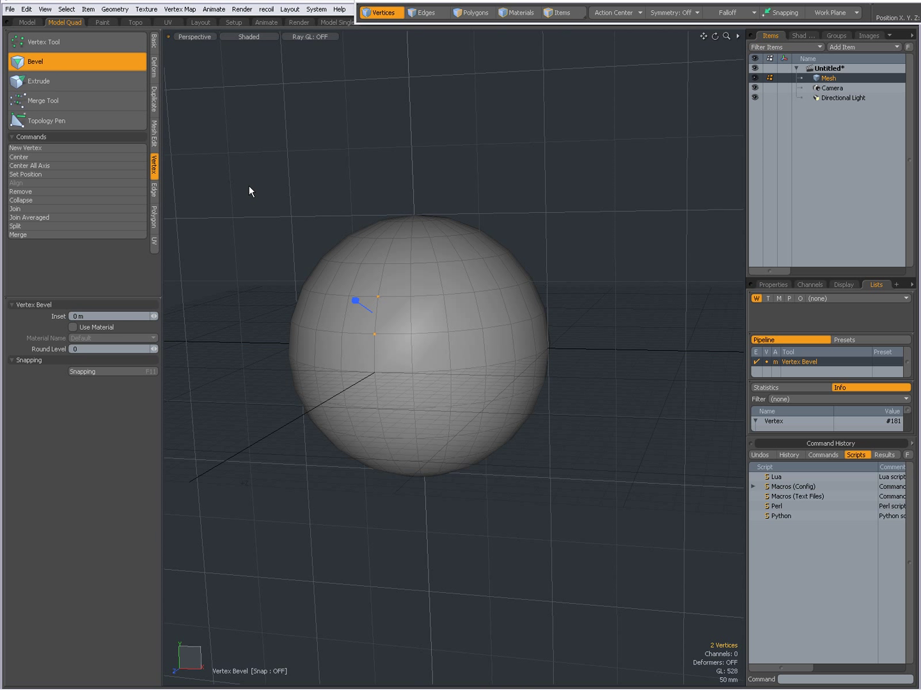
alt+drag(404, 409, 291, 354)
drag(298, 291, 298, 290)
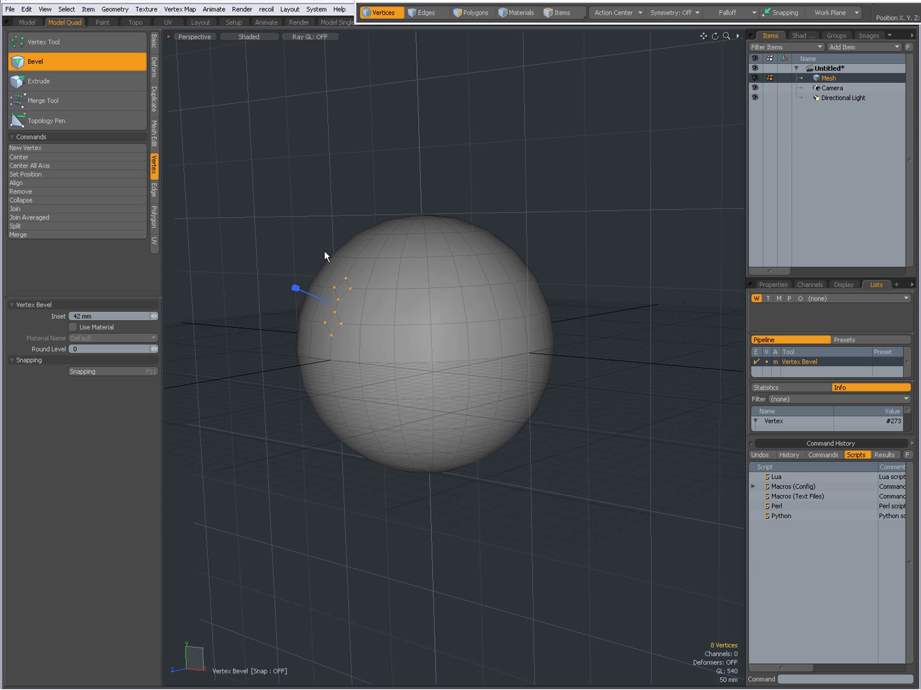
drag(446, 176, 445, 171)
- Increase the Round Level of the vertex bevel to round its corners, and finish with nothing selected
ctrl+alt+drag(333, 302, 482, 409)
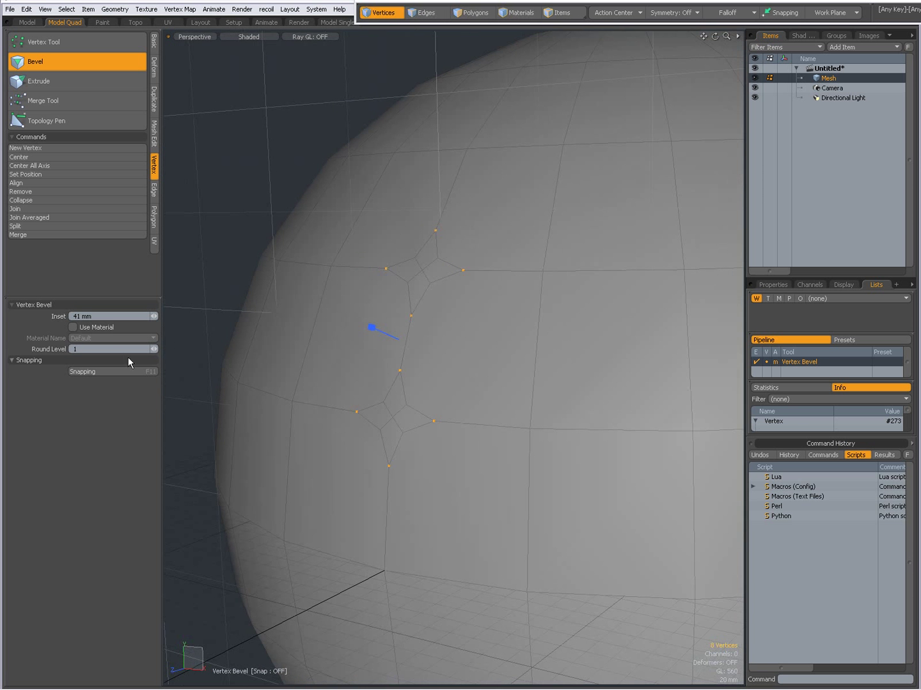
click(153, 351)
key(space)
click(232, 246)
key(a)
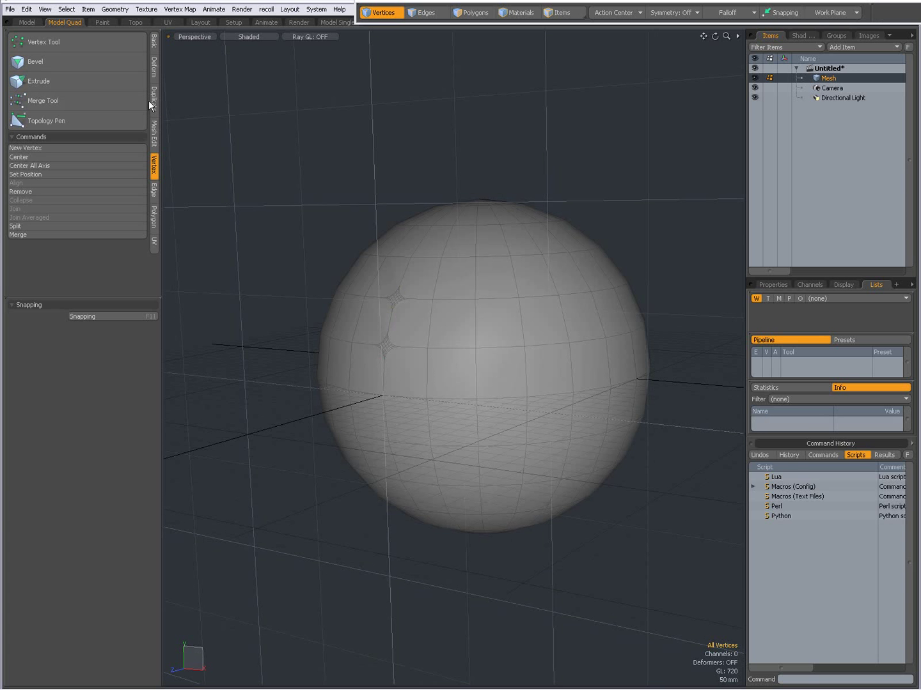
- Extrude three neighbouring vertices beside the beveled ones into spikes about 154 mm long and 35.3 mm wide
click(66, 82)
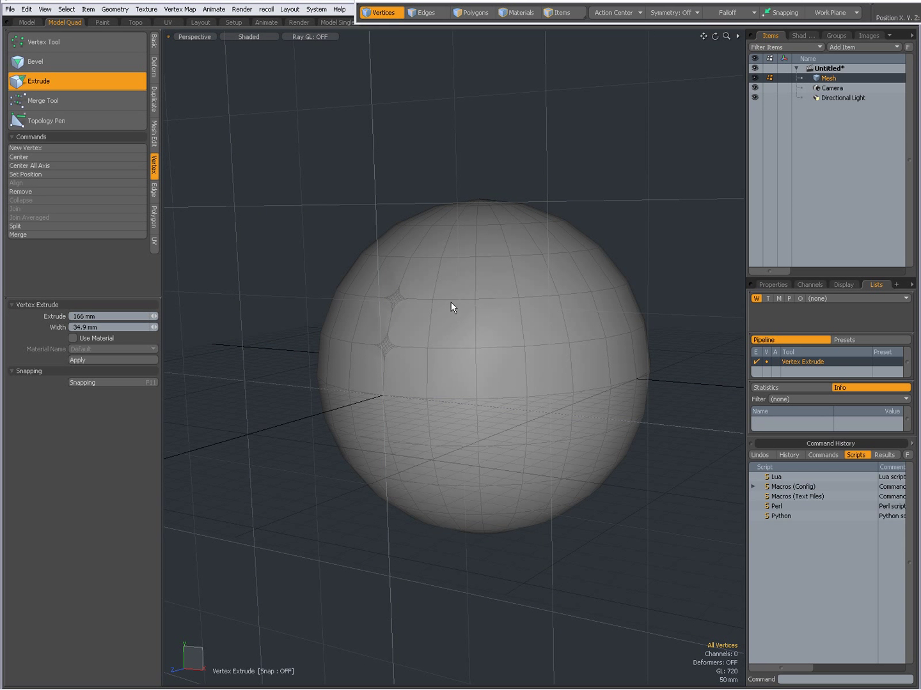
key(space)
click(475, 299)
shift+click(475, 348)
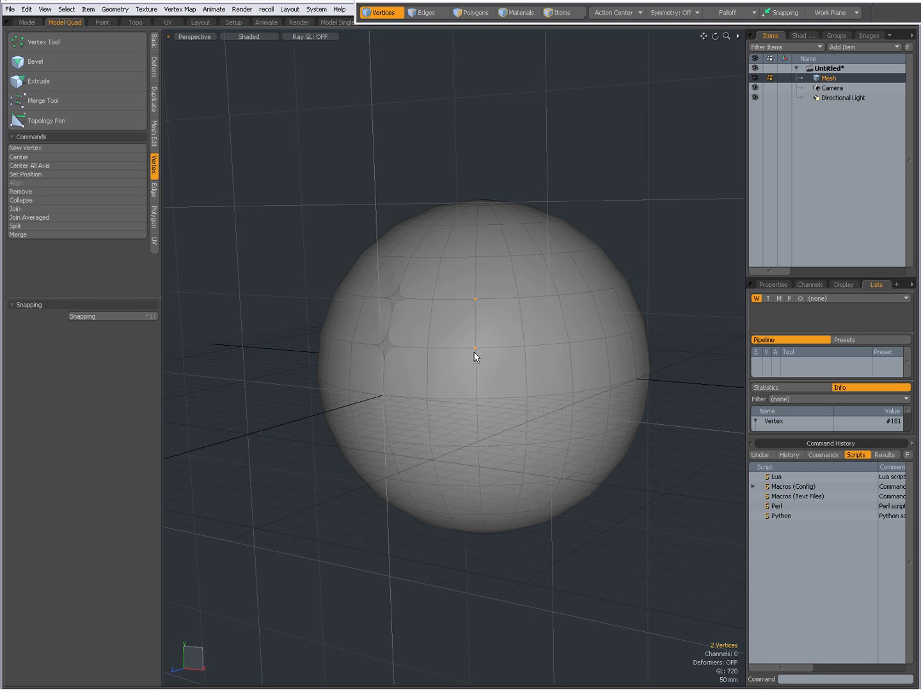
shift+click(525, 346)
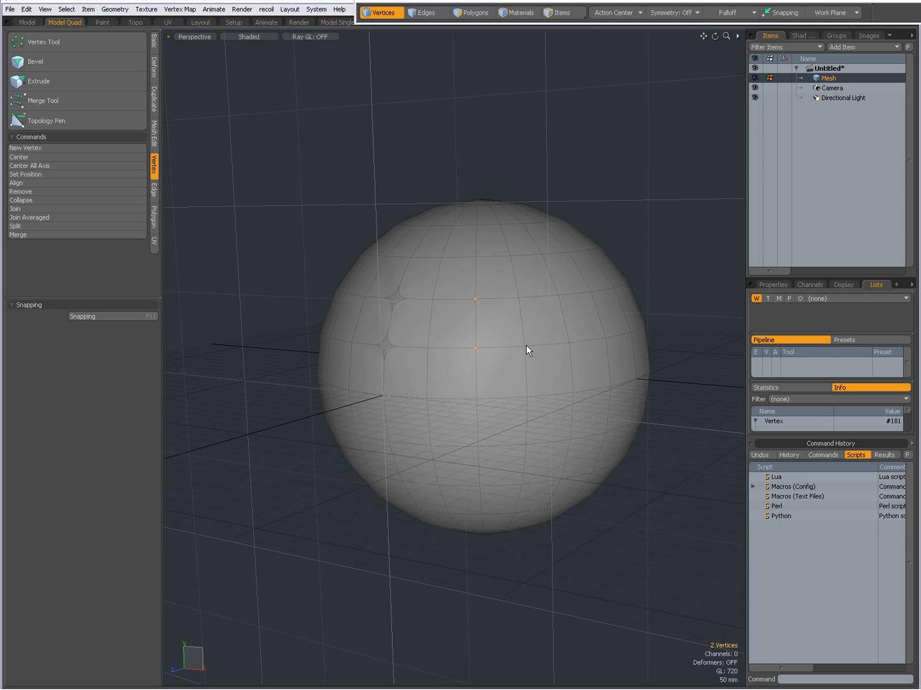
click(86, 81)
click(280, 231)
alt+drag(584, 424, 413, 400)
drag(423, 303, 464, 304)
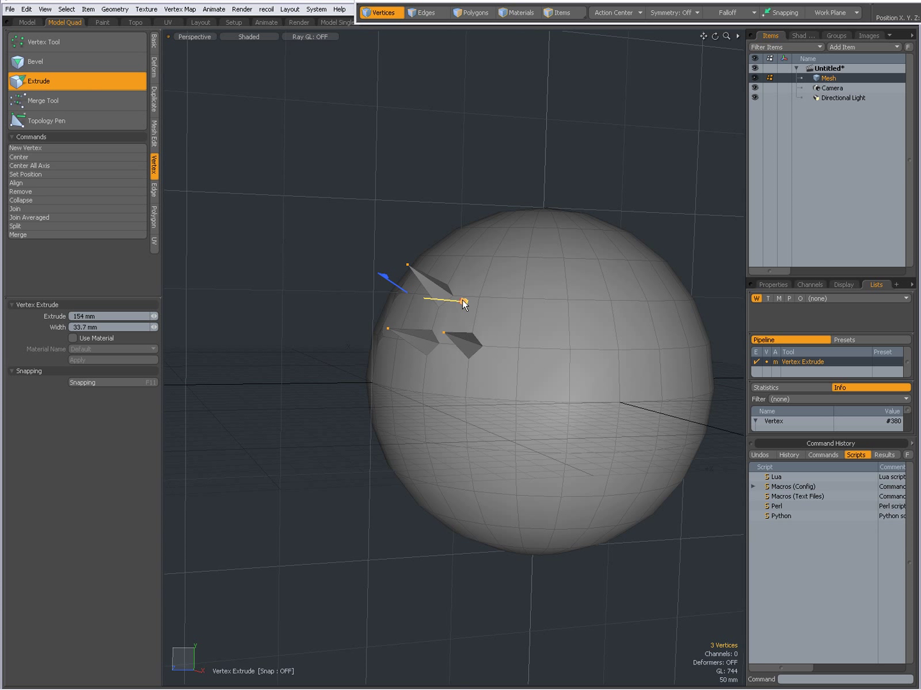
drag(463, 303, 463, 303)
alt+drag(397, 334, 405, 374)
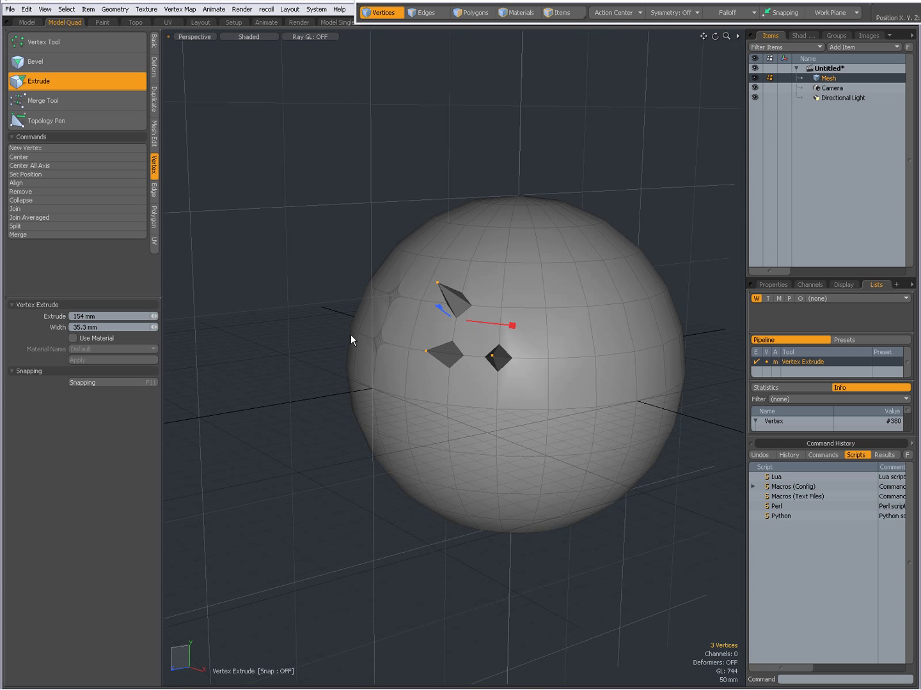
key(space)
click(306, 328)
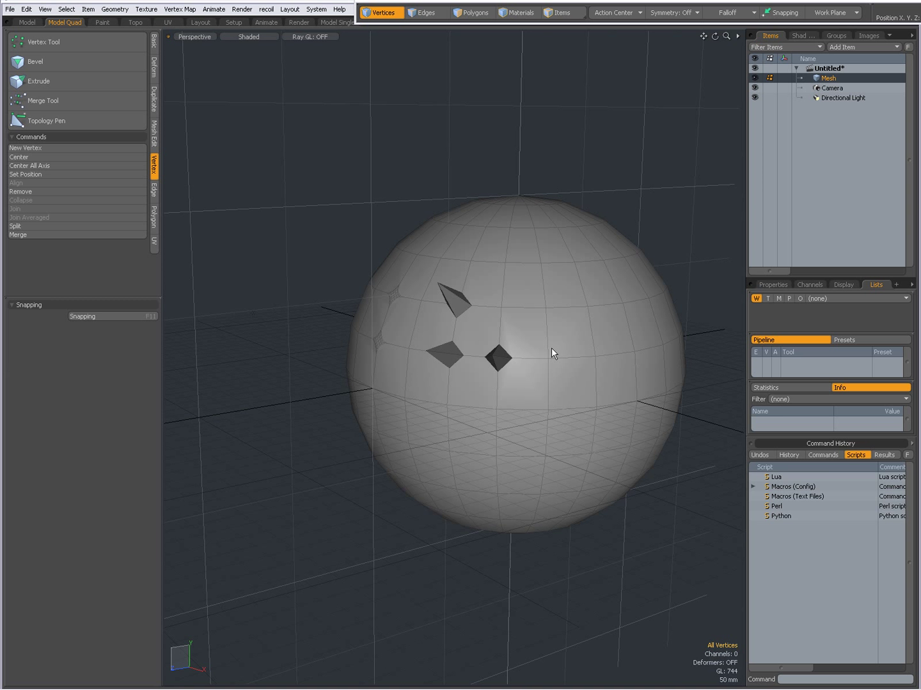
scroll(525, 351, up, 5)
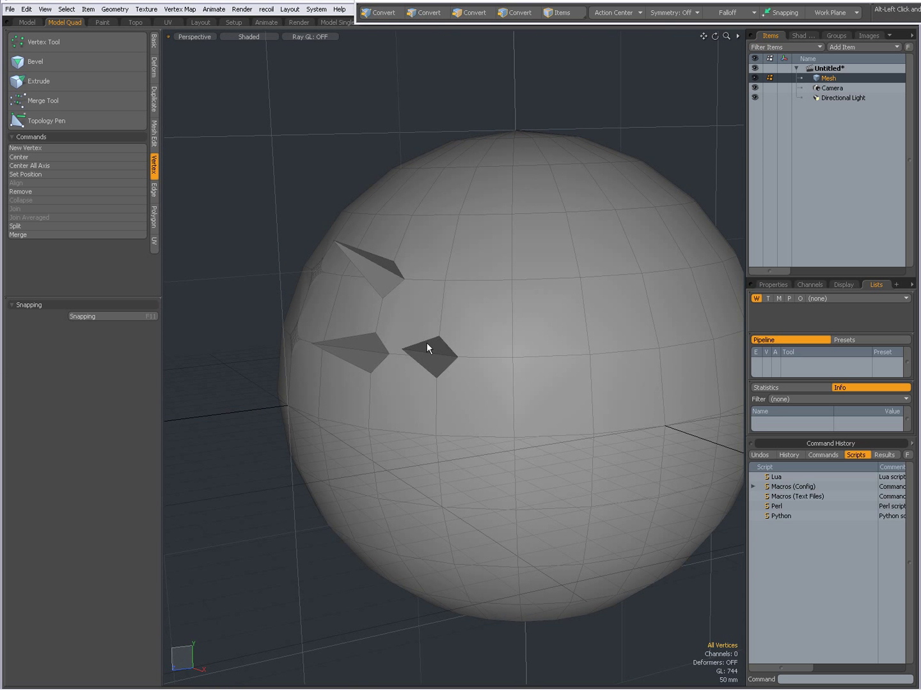
- Switch to Firefox to view the MacroRecording video entry on the Luxology training page, and return to modo
key(alt+Tab)
key(alt+Tab)
key(alt+Tab)
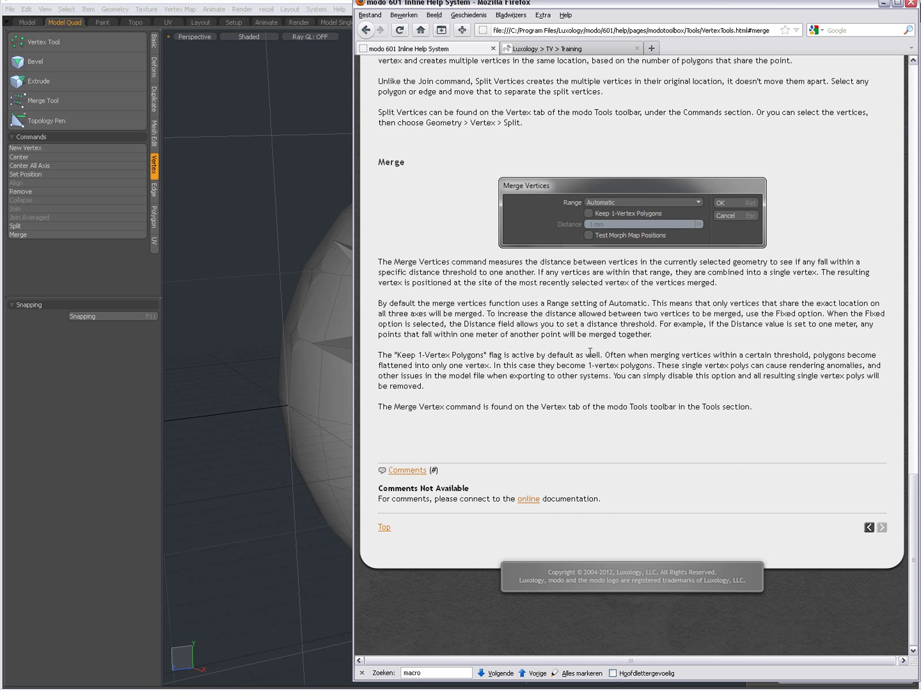
click(562, 49)
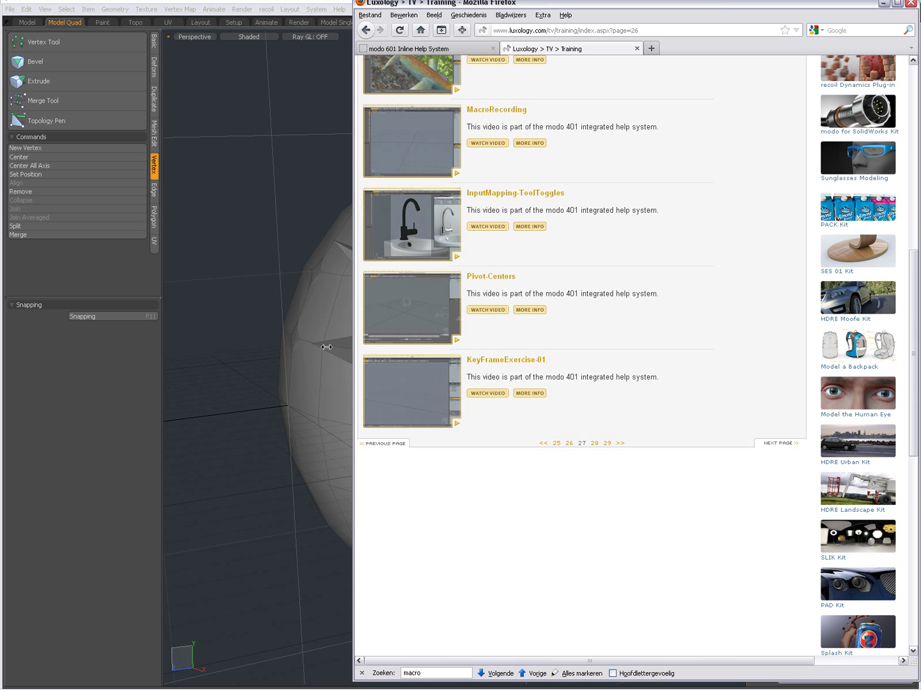
click(304, 376)
- Select a single vertex on the sphere away from the existing spikes and start recording a macro
ctrl+alt+drag(415, 414, 438, 384)
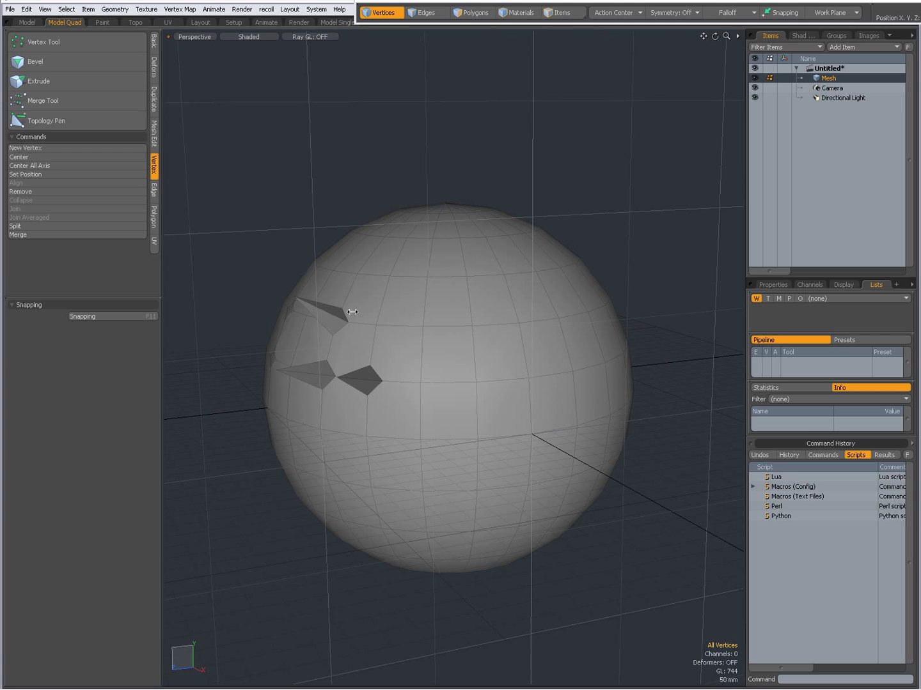
click(468, 328)
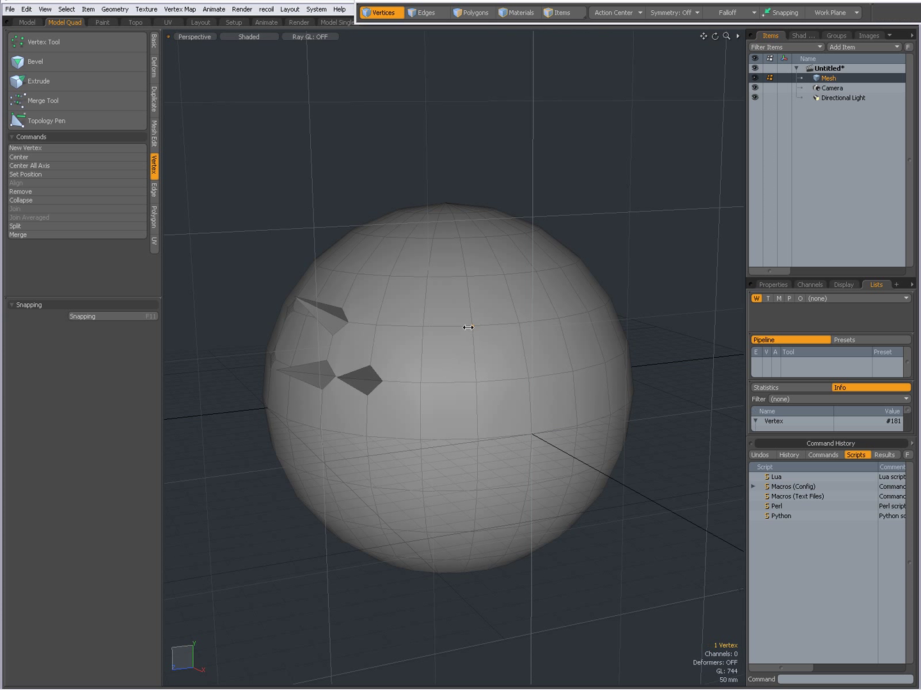
click(316, 9)
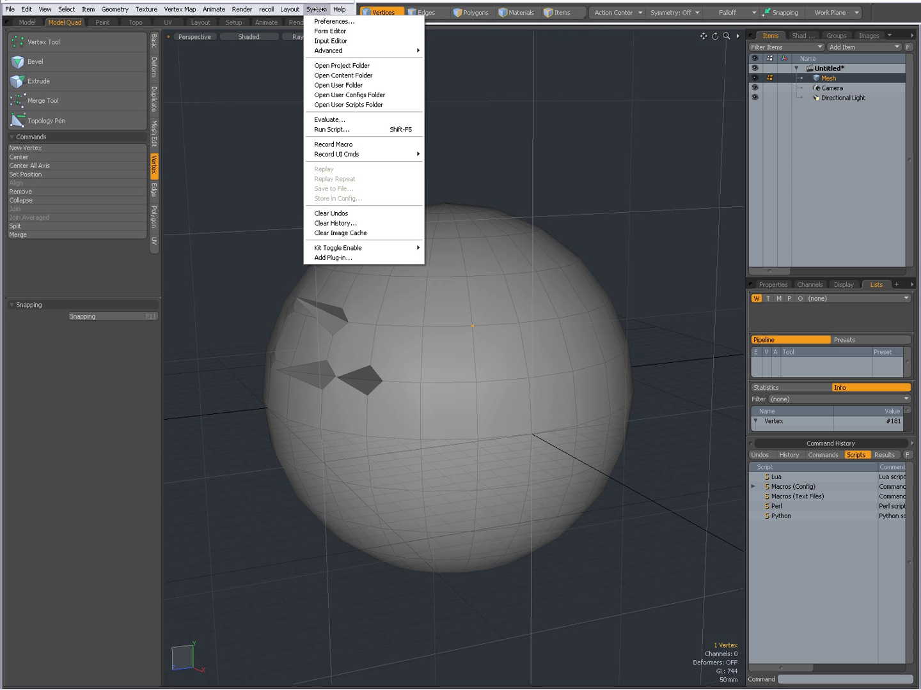
click(344, 144)
- Extrude the selected vertex outward into a single spike while the macro is recording
alt+drag(498, 442, 397, 438)
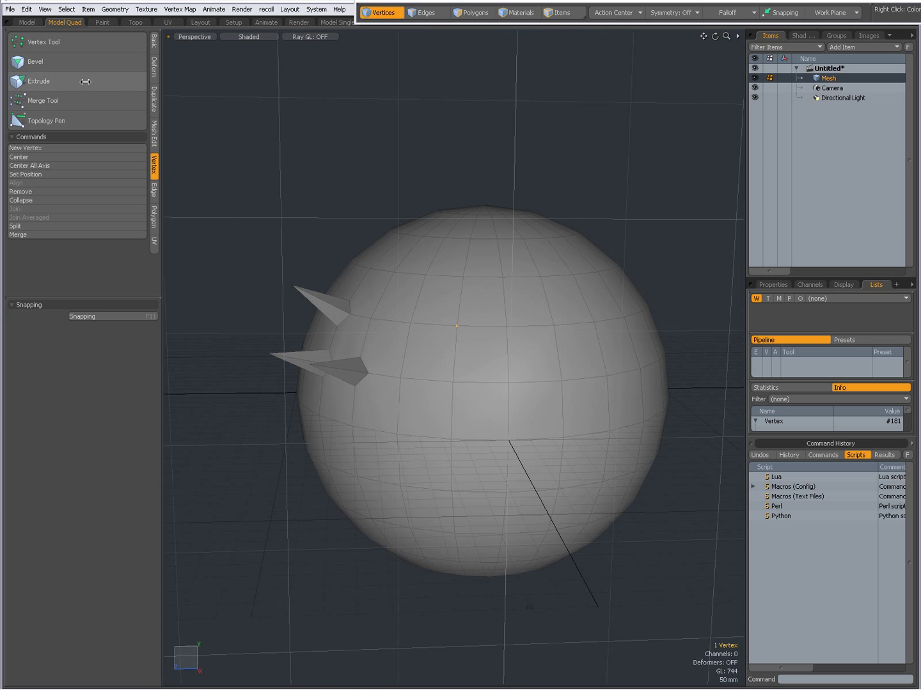
click(110, 82)
alt+drag(503, 402, 391, 224)
click(390, 224)
alt+drag(454, 309, 432, 291)
key(space)
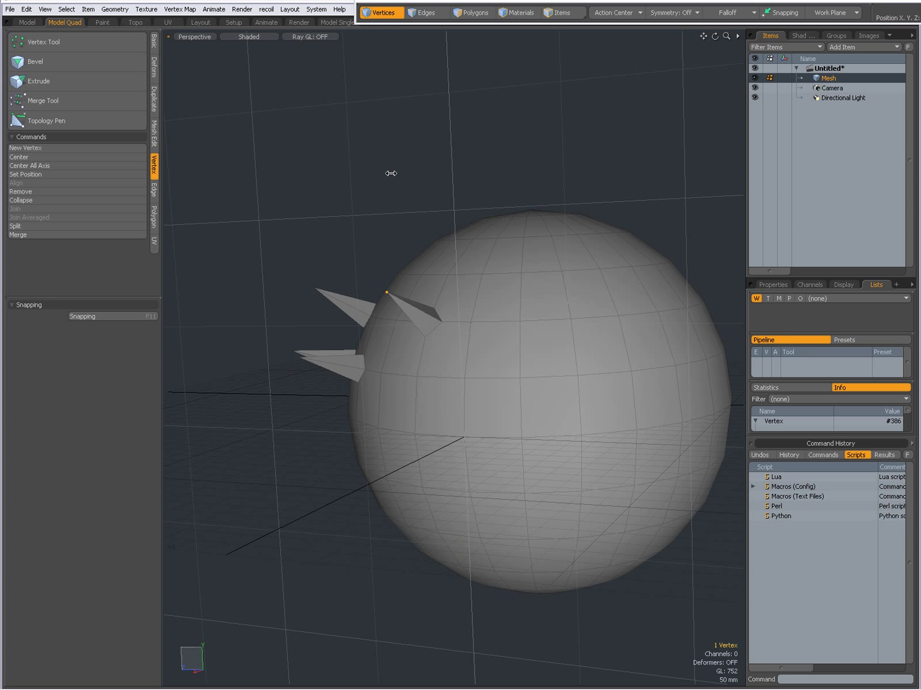
- Stop the macro recording and store the macro in the config under the name quickspikes
click(316, 8)
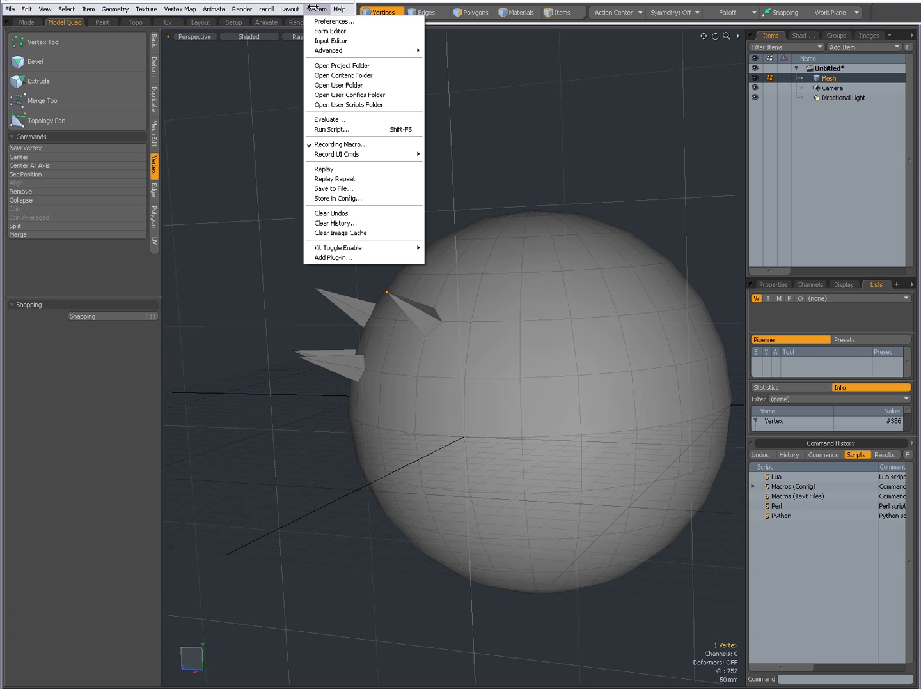
click(333, 144)
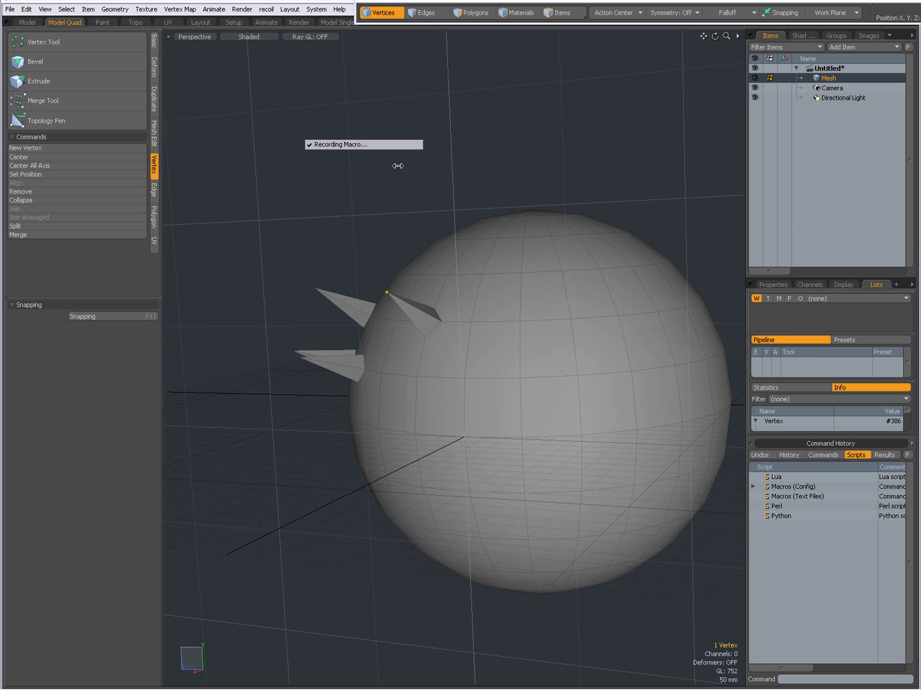
click(315, 10)
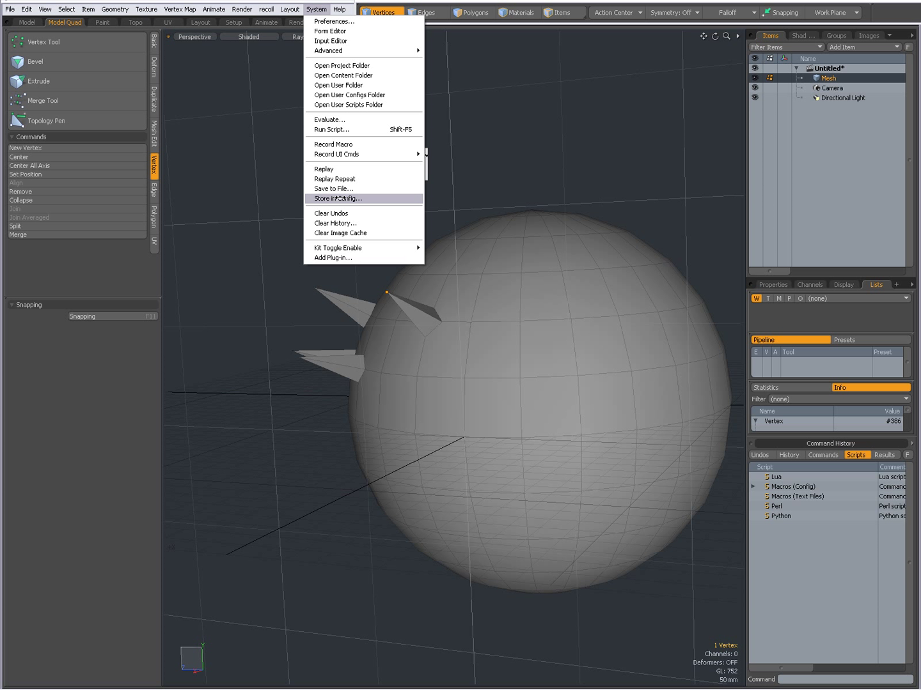
click(337, 198)
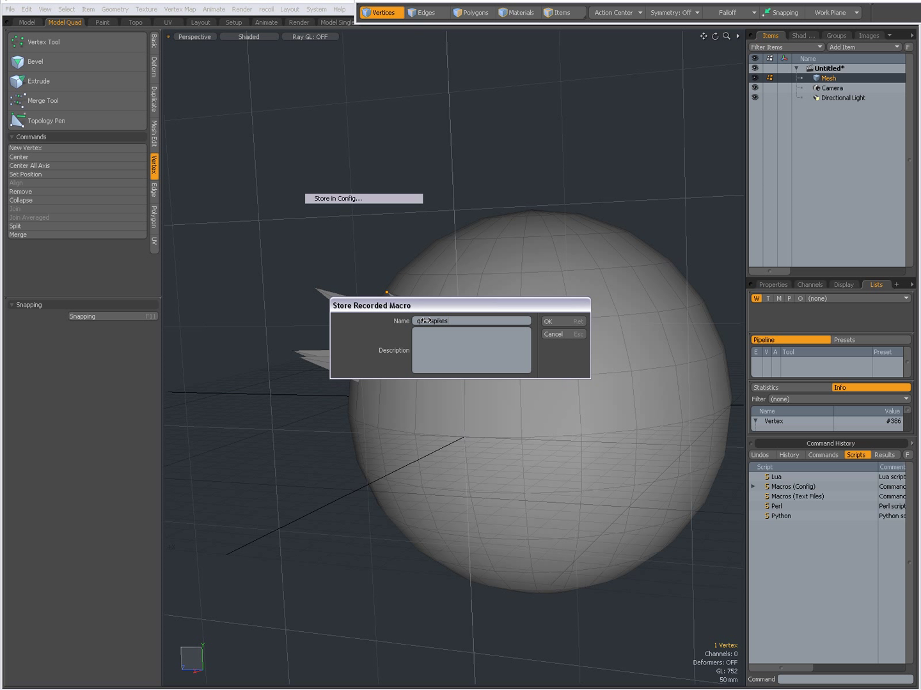
key(Return)
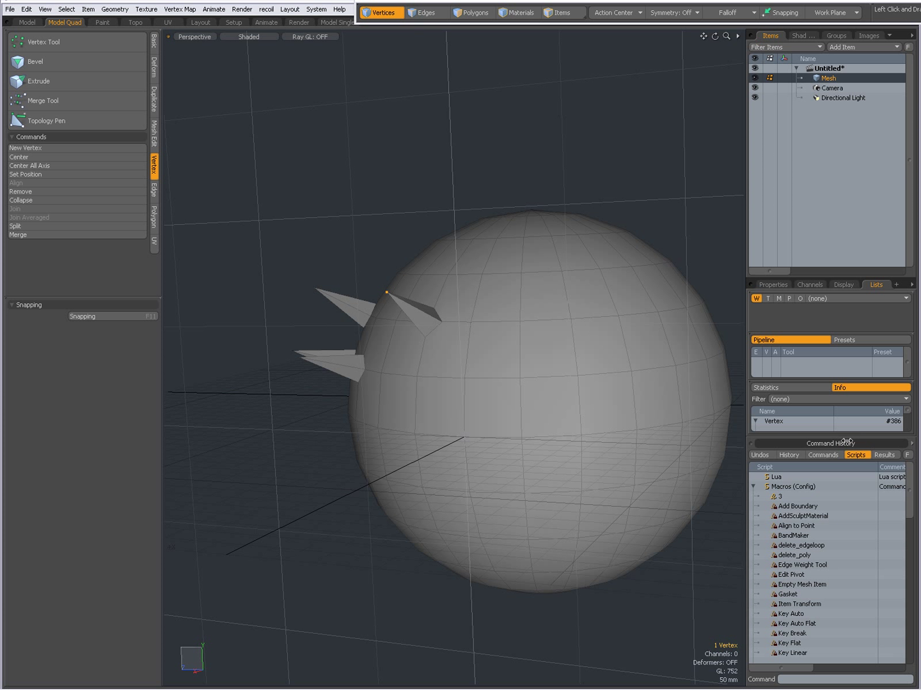
- Locate the quickspikes macro in the script list and run it on a lasso selection of vertices across the sphere's unspiked side
drag(846, 438, 821, 553)
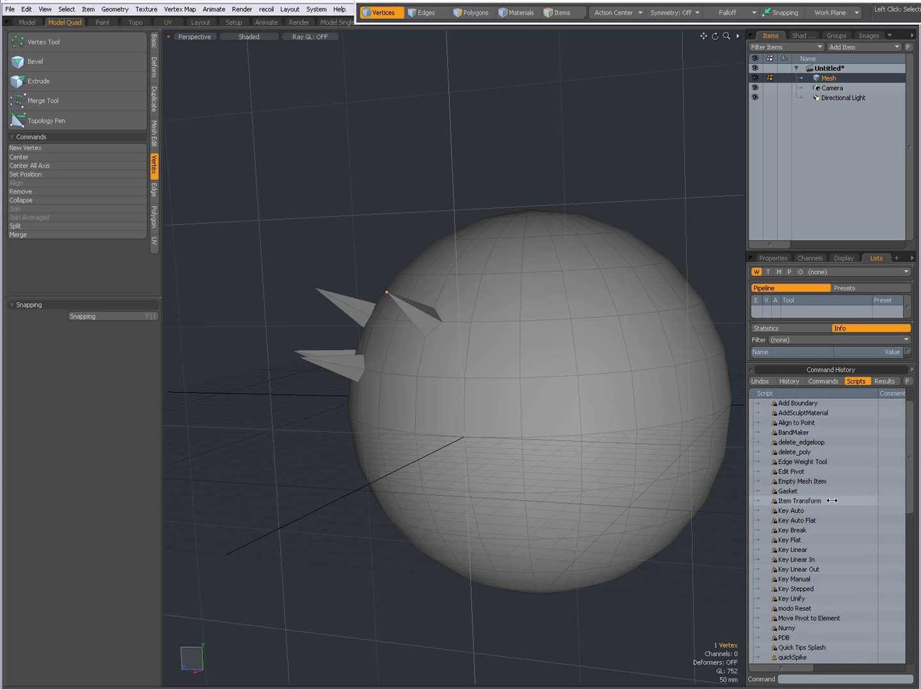
scroll(831, 501, down, 6)
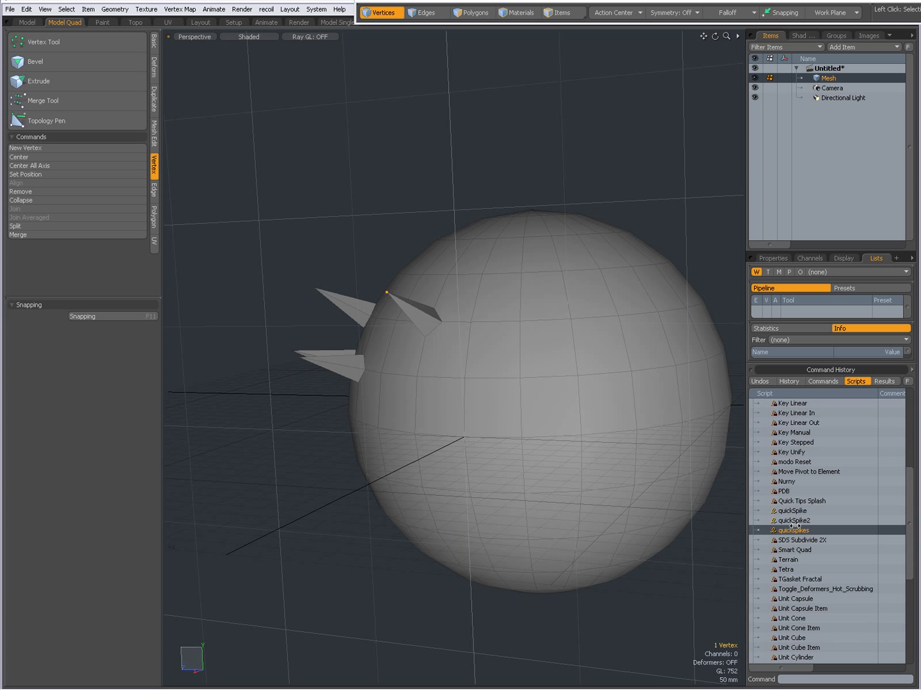
click(519, 323)
shift+click(519, 378)
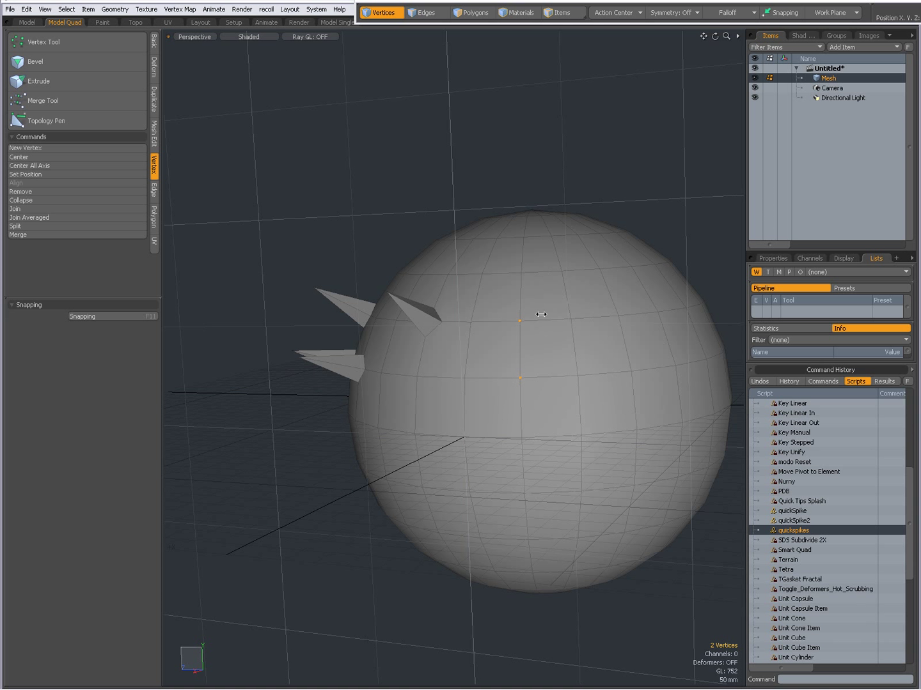
drag(489, 178, 717, 610)
alt+shift+drag(735, 316, 373, 514)
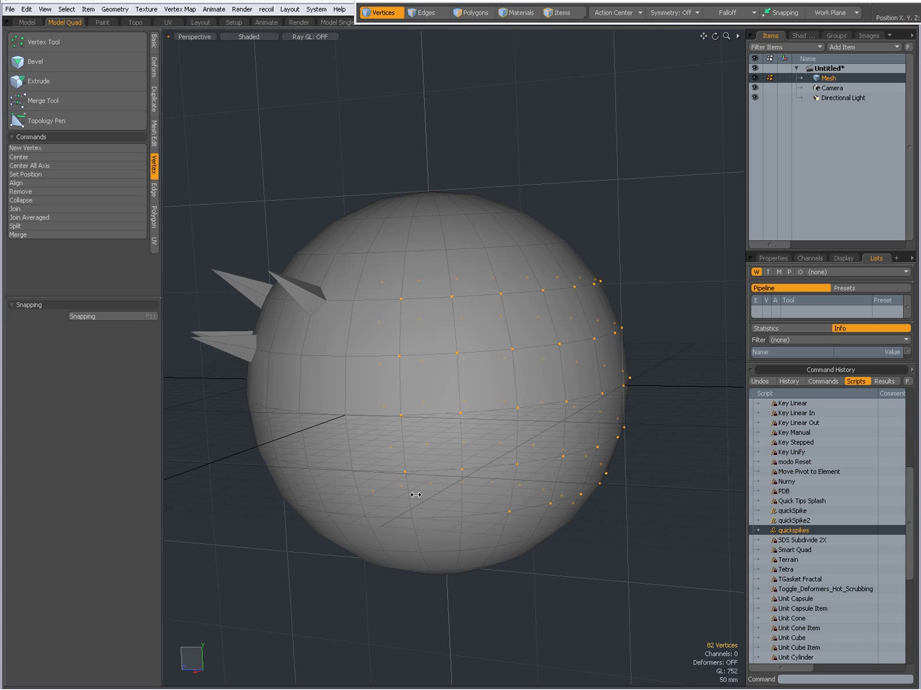
double_click(795, 530)
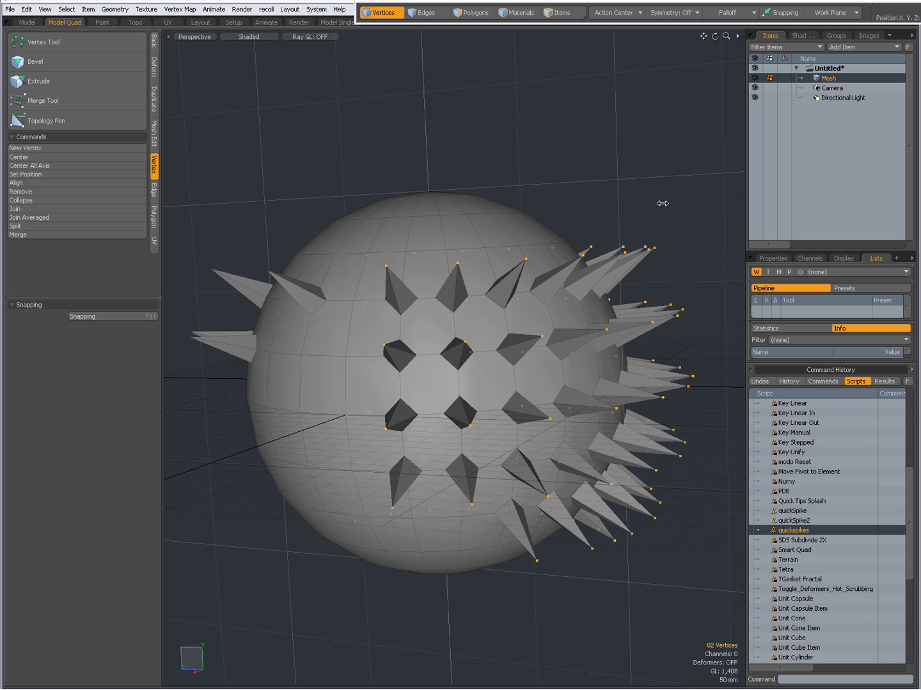
alt+drag(663, 202, 474, 397)
- Switch to Firefox to show the MacroRecording entry, and return to modo to view the spiked sphere from another side
key(alt+Tab)
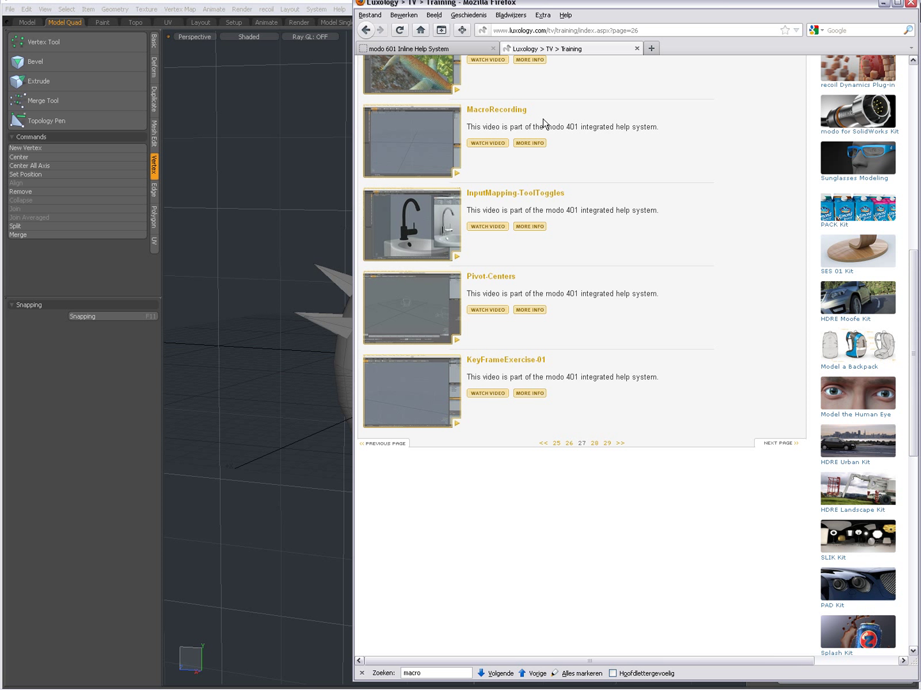
click(262, 233)
alt+drag(464, 376, 479, 328)
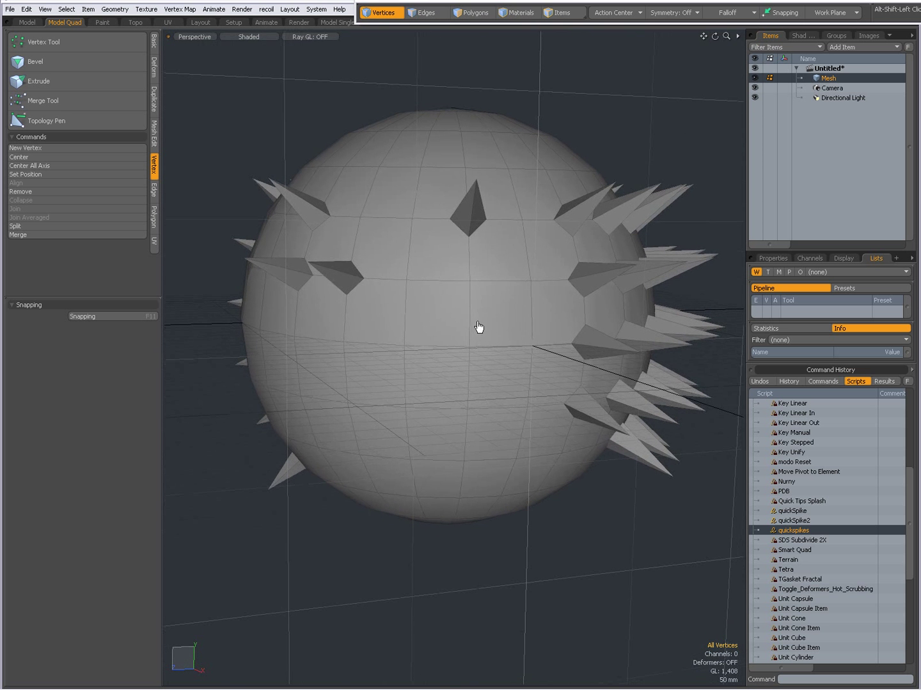
- Merge vertices across the whole unselected mesh with the Merge Tool, raising the distance to about 51 mm
click(43, 103)
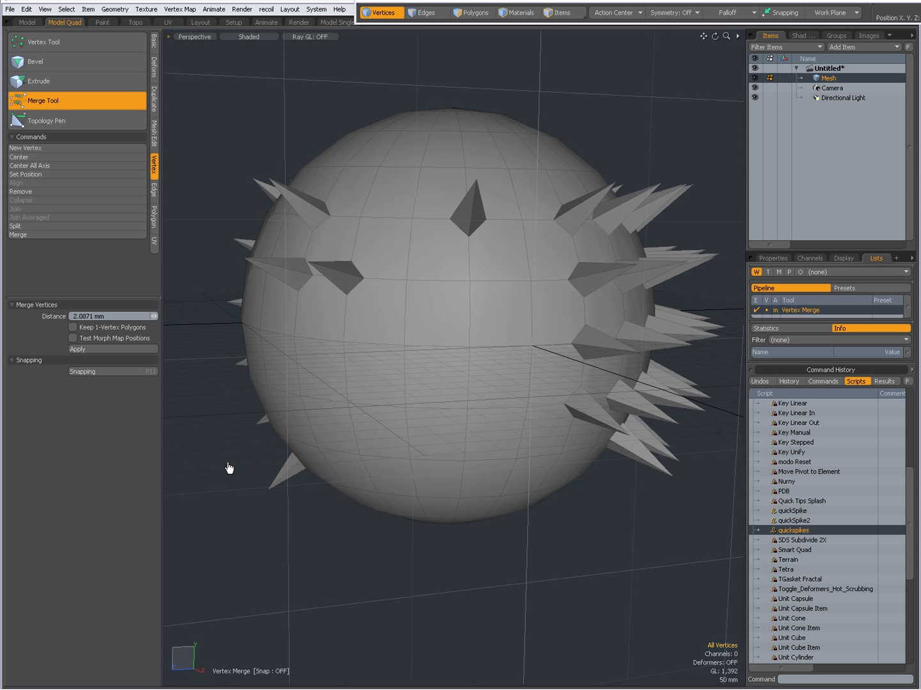
drag(228, 468, 230, 468)
alt+drag(268, 341, 493, 388)
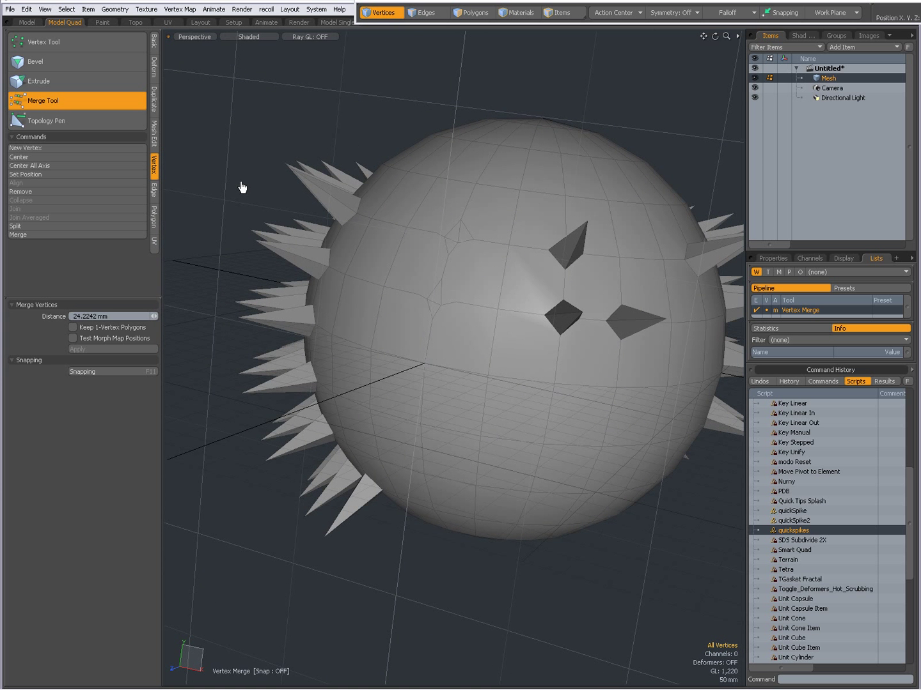
drag(242, 187, 242, 187)
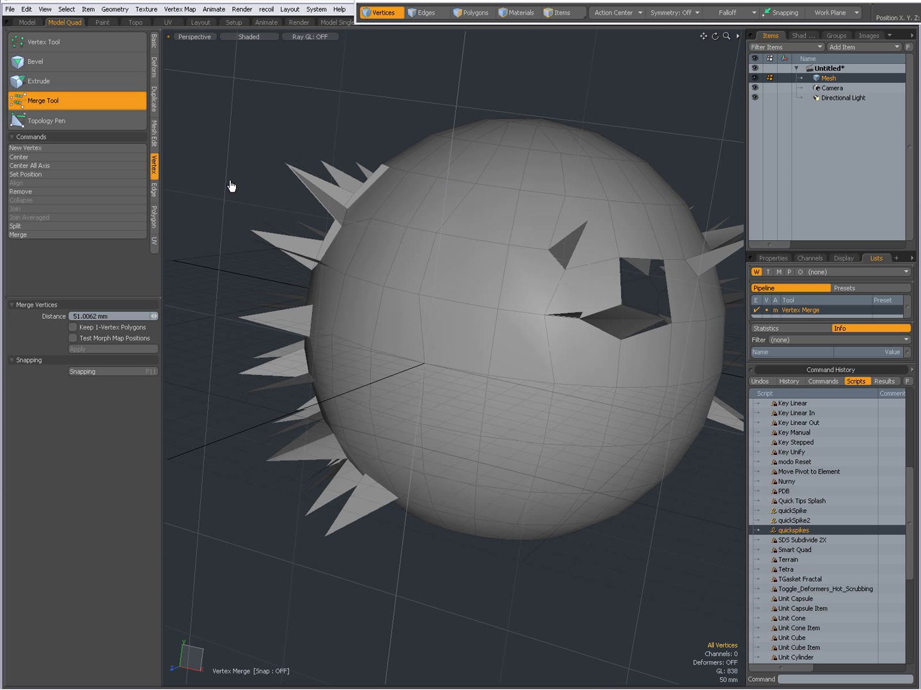
key(space)
- Select a patch of six polygons on a smooth area of the sphere and convert the selection to its vertices
key(space)
key(space)
mouse_move(480, 228)
mouse_down()
mouse_move(443, 342)
mouse_move(403, 315)
mouse_move(420, 252)
mouse_move(446, 219)
mouse_move(423, 209)
mouse_up()
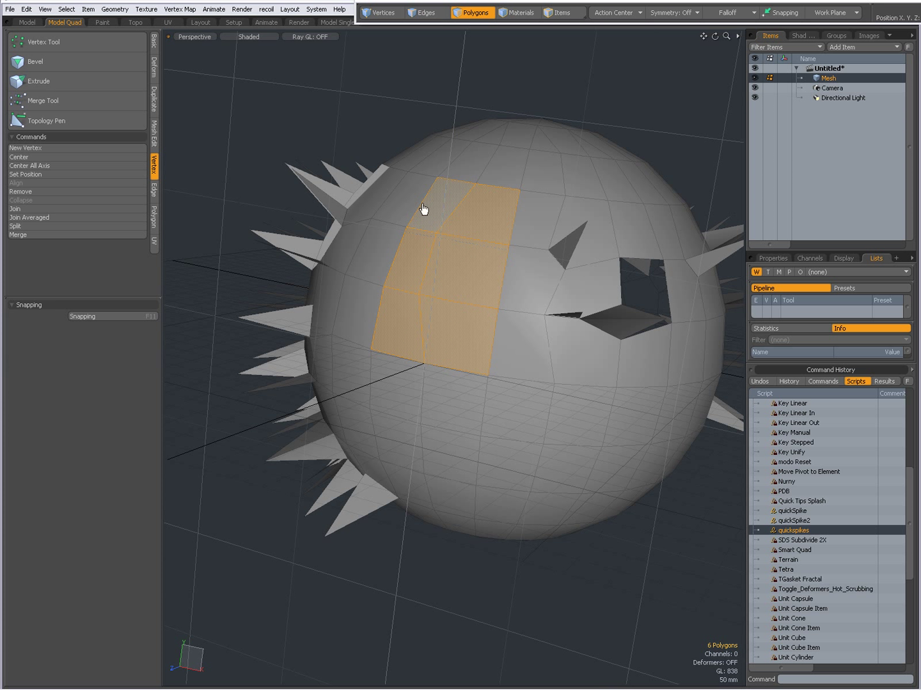
click(64, 104)
drag(217, 163, 213, 163)
click(382, 12)
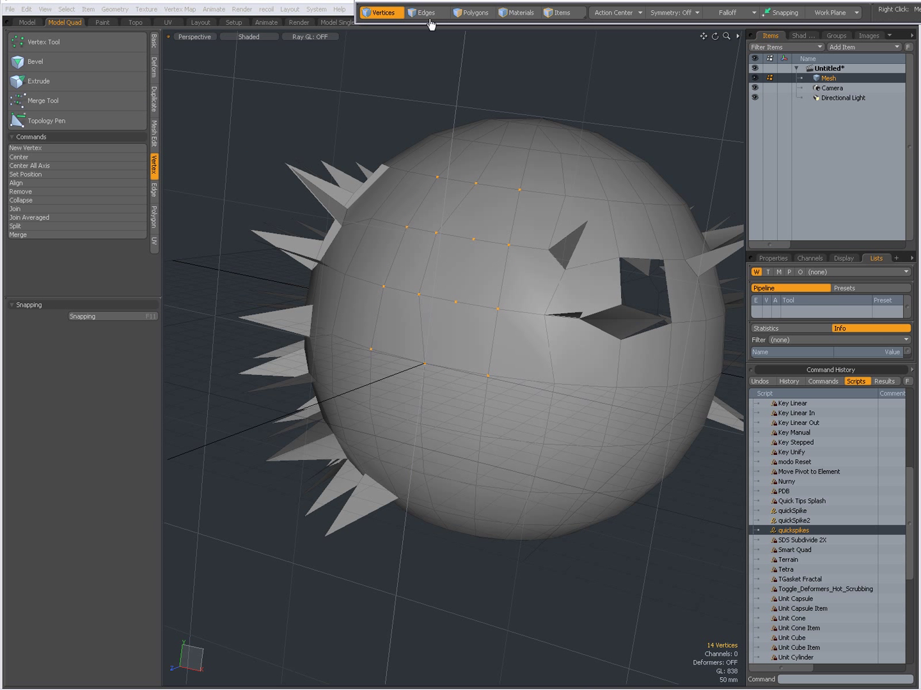
- Merge the patch's selected vertices with the Merge Tool, raising the distance to about 144 mm
click(53, 102)
drag(254, 168, 219, 158)
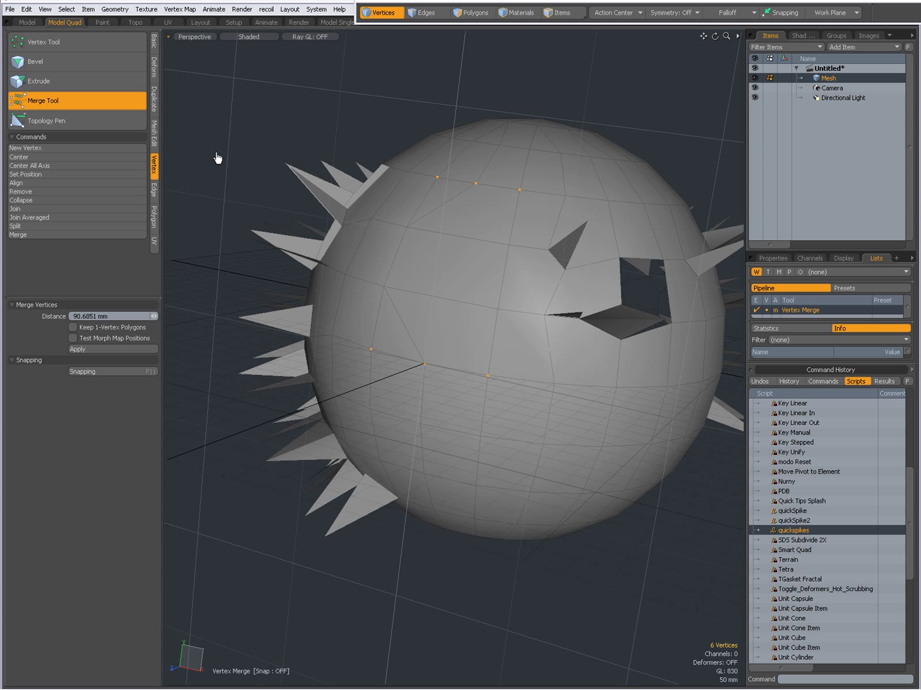
drag(254, 181, 224, 169)
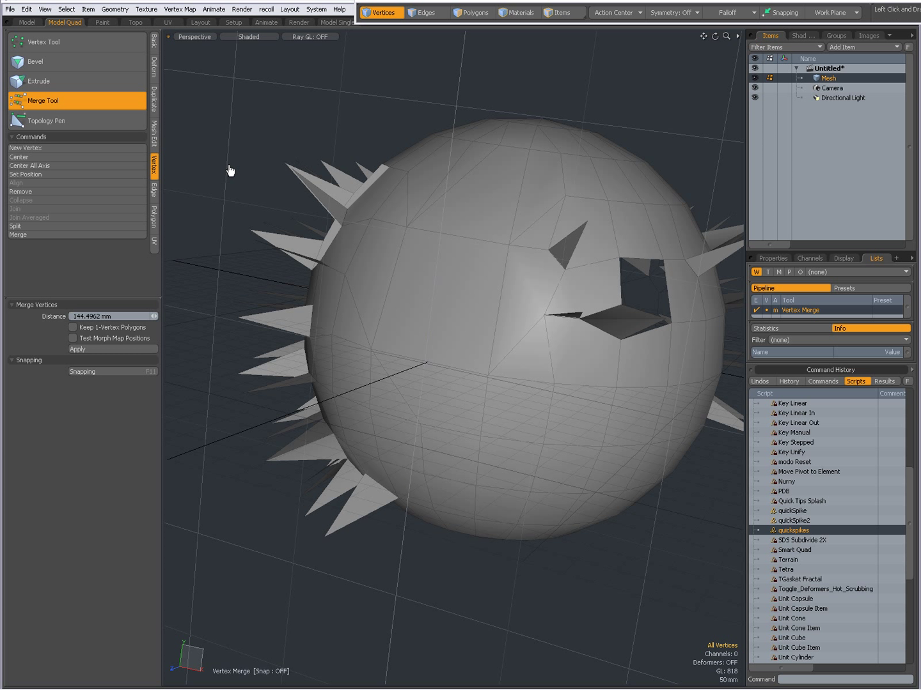
key(space)
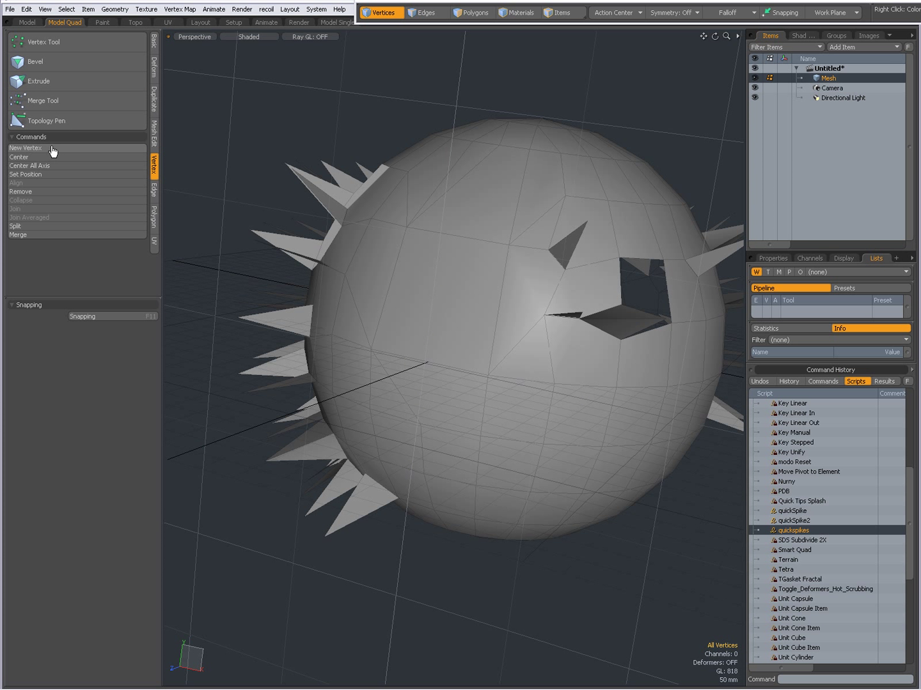
- Create a new vertex with its X coordinate set to 10.0
scroll(390, 304, down, 3)
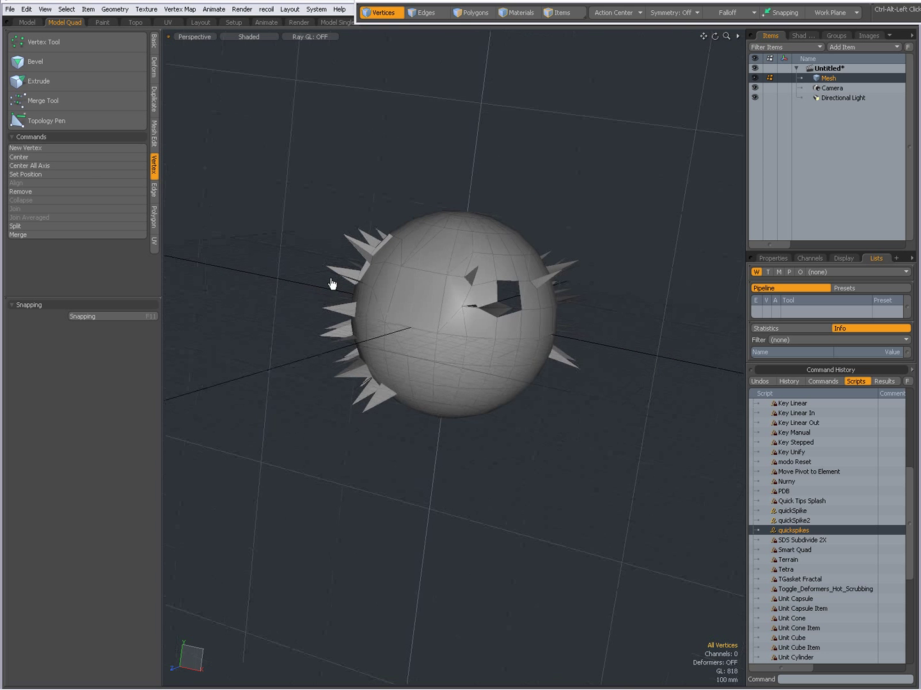
click(48, 148)
drag(398, 318, 274, 142)
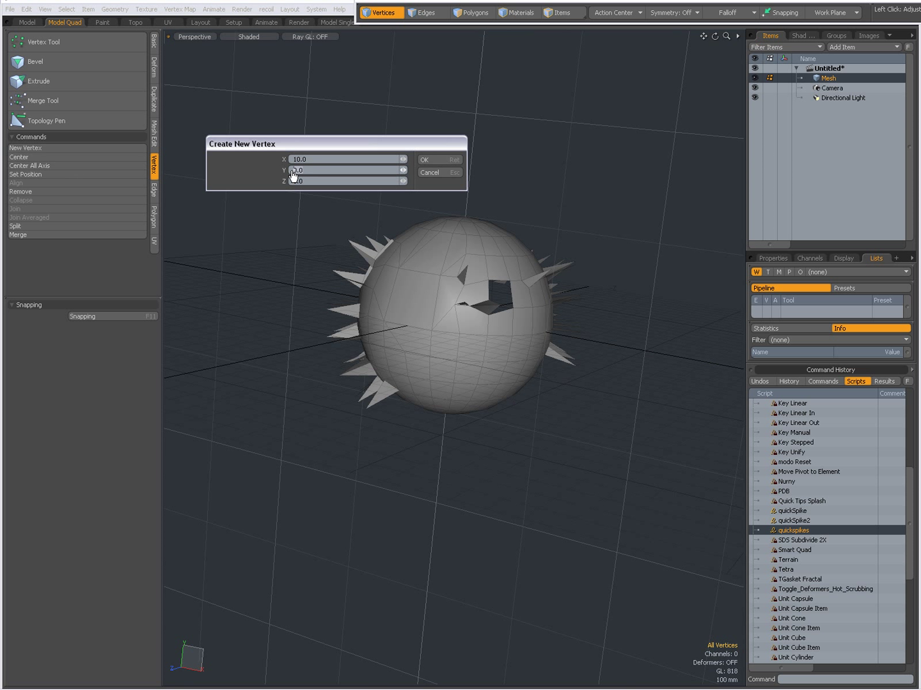
key(Return)
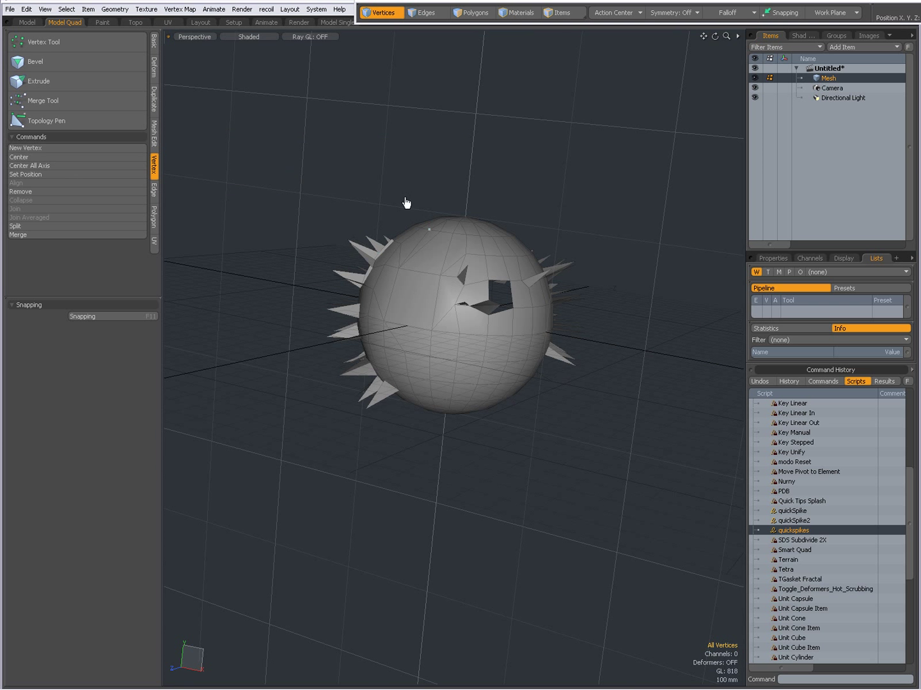
- Switch the viewport to wireframe display and select the newly created vertex far from the sphere
click(249, 37)
click(249, 39)
mouse_move(493, 349)
ctrl+alt+mouse_down()
mouse_move(494, 371)
mouse_move(400, 346)
ctrl+alt+mouse_up()
ctrl+alt+drag(560, 355, 444, 346)
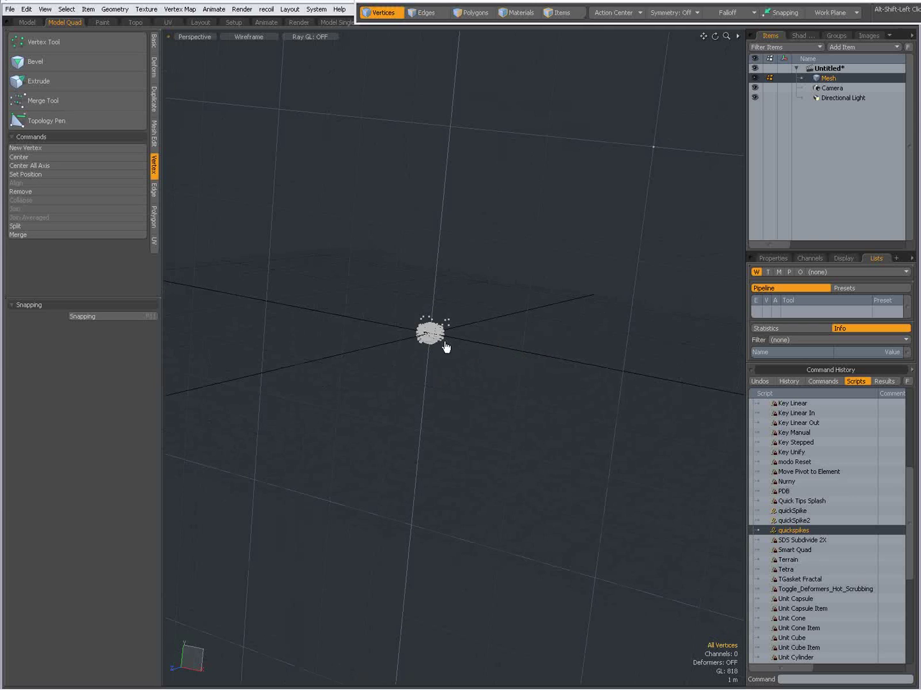
click(663, 149)
alt+drag(530, 326, 474, 334)
ctrl+alt+drag(339, 291, 409, 240)
- Restore shaded display, frame the selected vertex, and fit the view back to the sphere with nothing selected
click(254, 43)
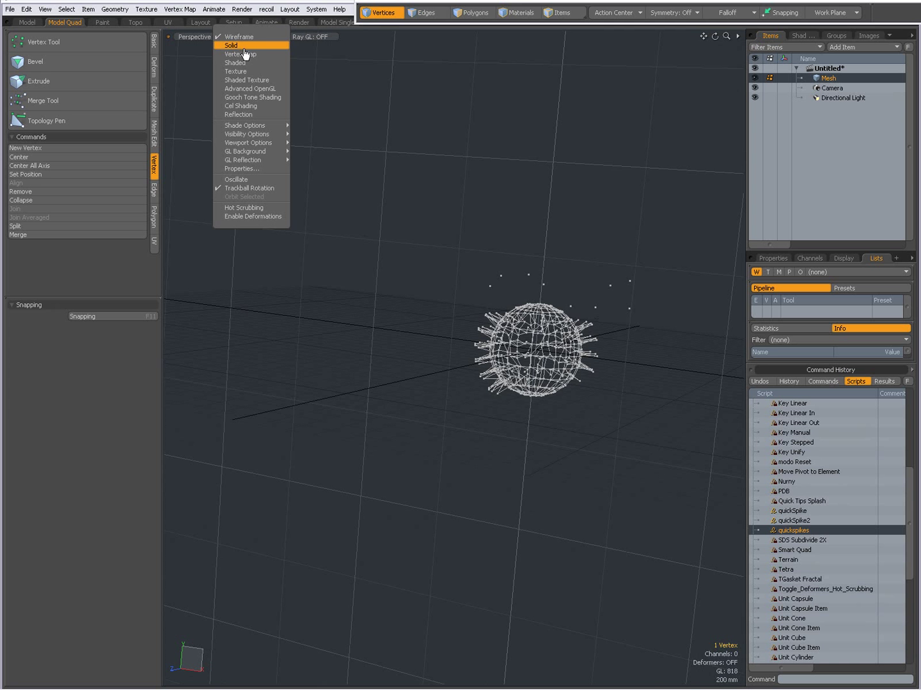
click(249, 64)
key(shift+a)
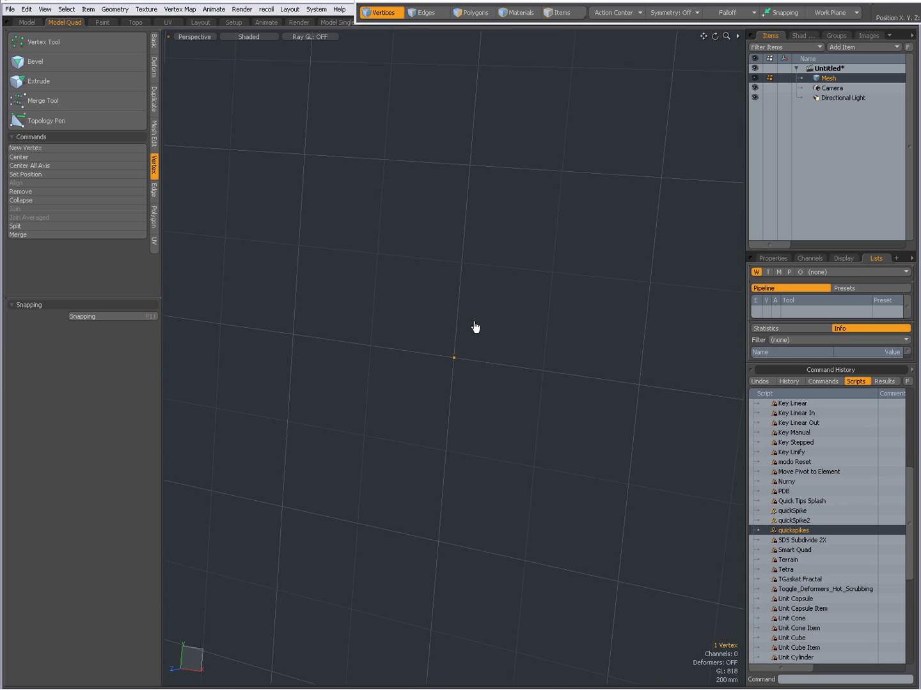
key(a)
alt+drag(426, 376, 496, 354)
click(241, 200)
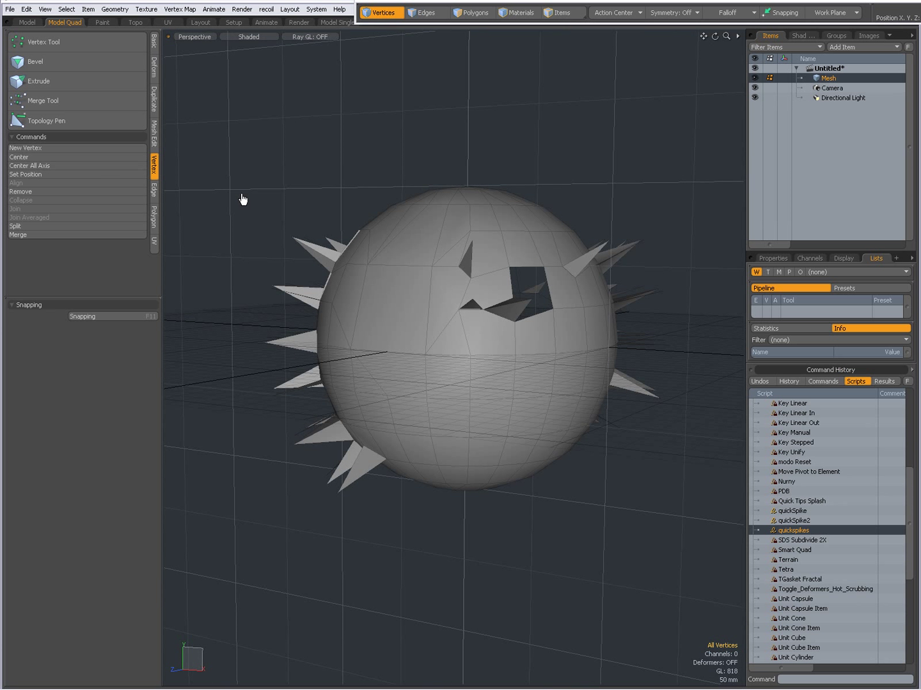
- Center all vertices of the mesh with the axis option set to All
click(42, 157)
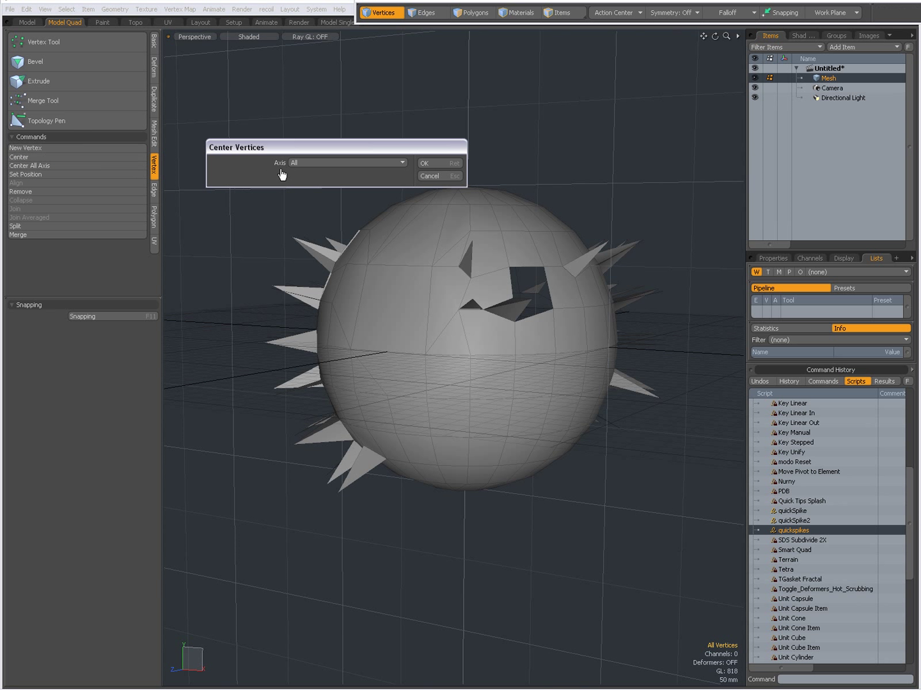
click(318, 164)
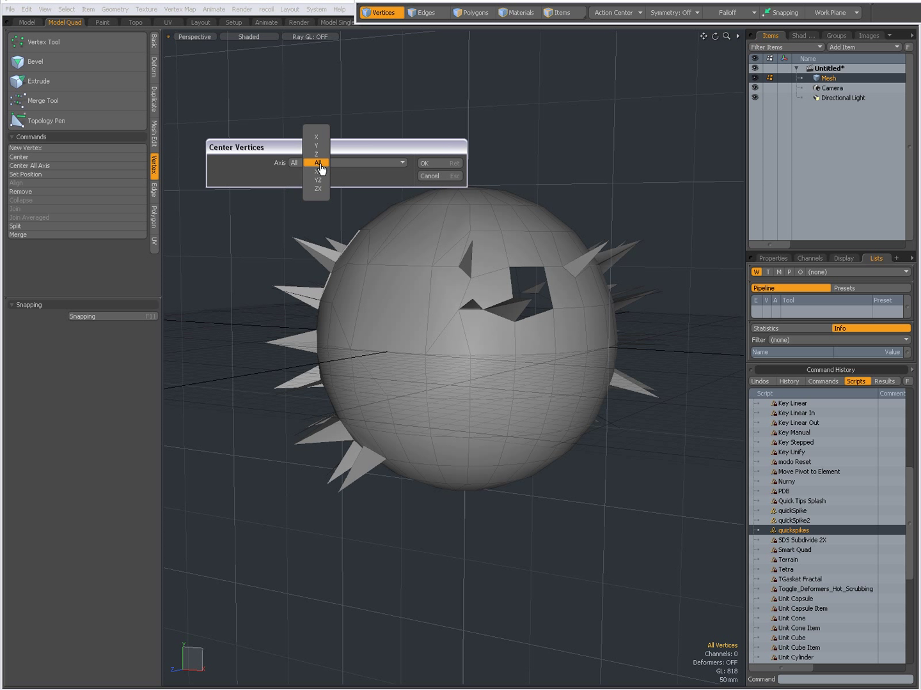
click(320, 165)
click(425, 164)
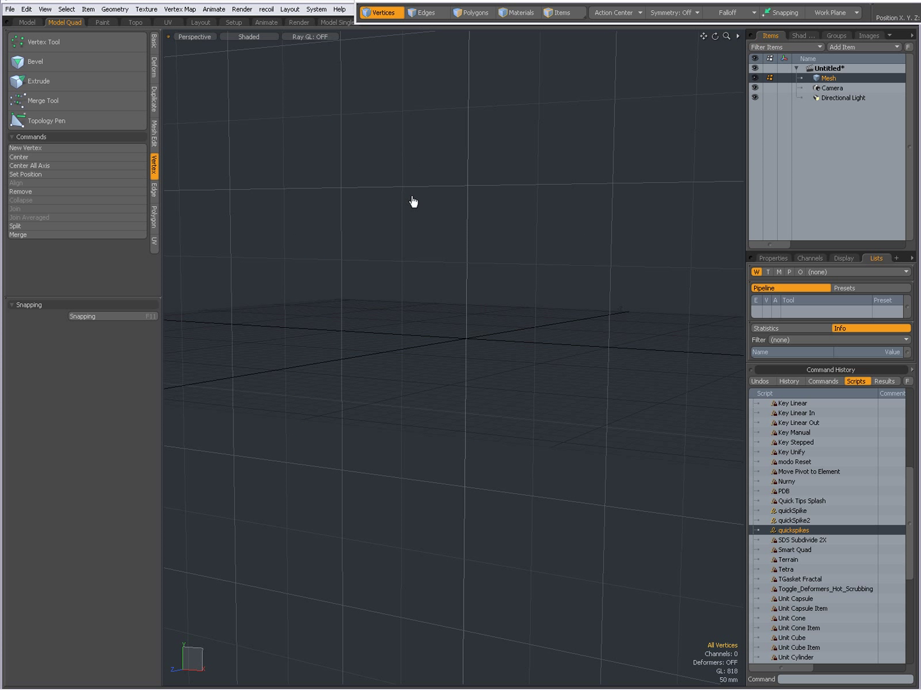
- Switch to wireframe display, select the loose vertices away from the sphere, and fit the mesh in view
key(a)
ctrl+alt+drag(470, 381, 288, 84)
key(1)
click(252, 37)
click(243, 32)
drag(618, 165, 691, 220)
shift+drag(372, 105, 665, 211)
click(666, 211)
key(a)
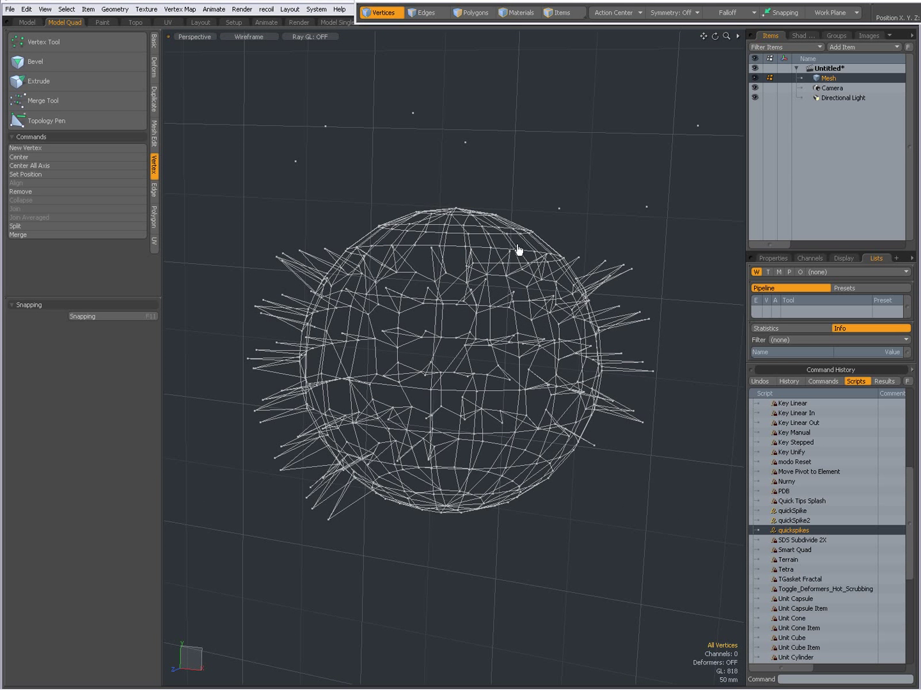
- Center the mesh's vertices on all axes again and return the viewport to shaded display
click(71, 161)
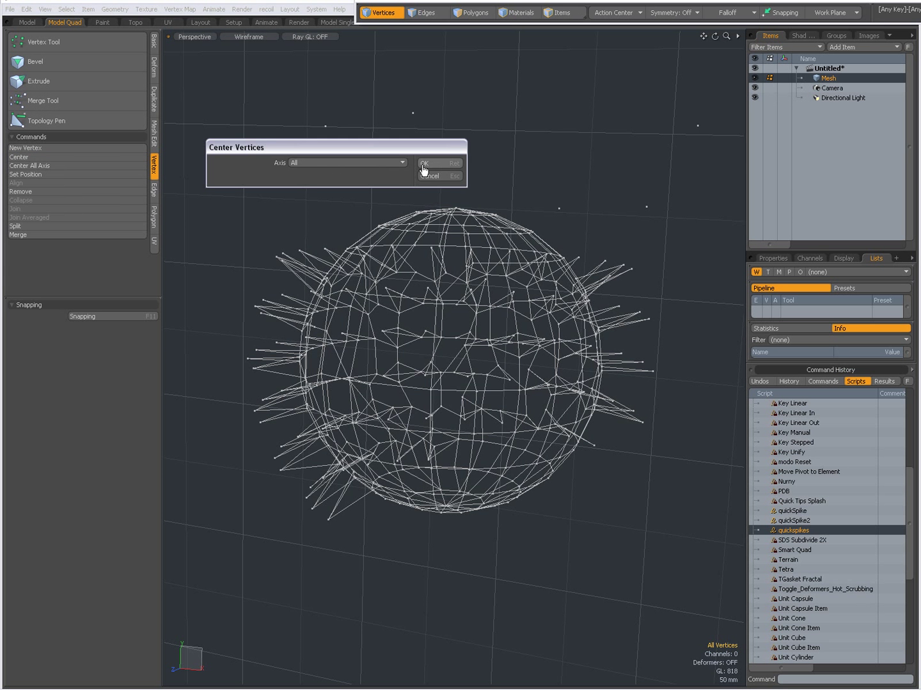
click(430, 163)
key(a)
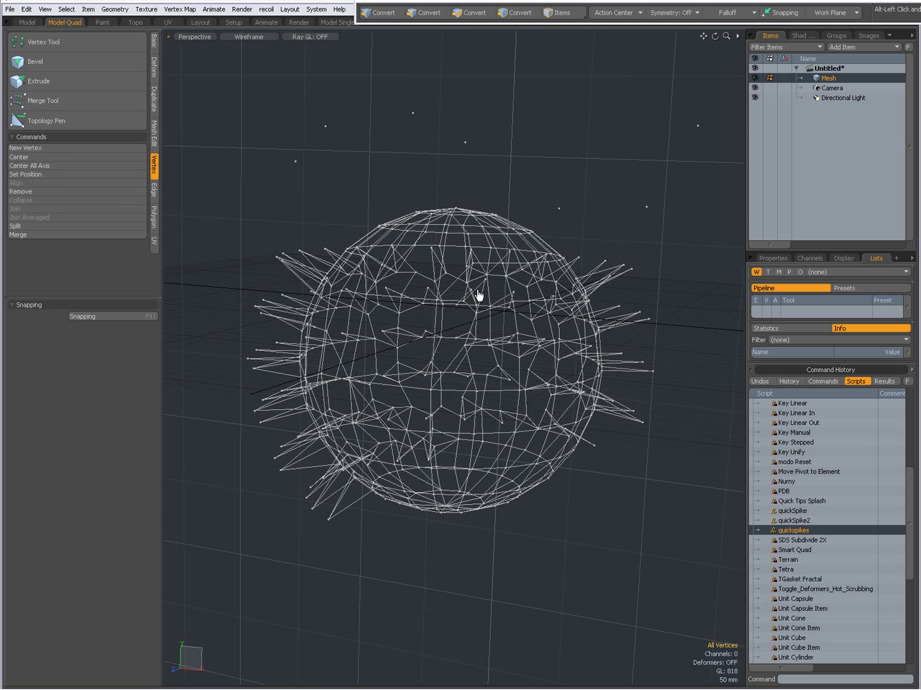
click(249, 37)
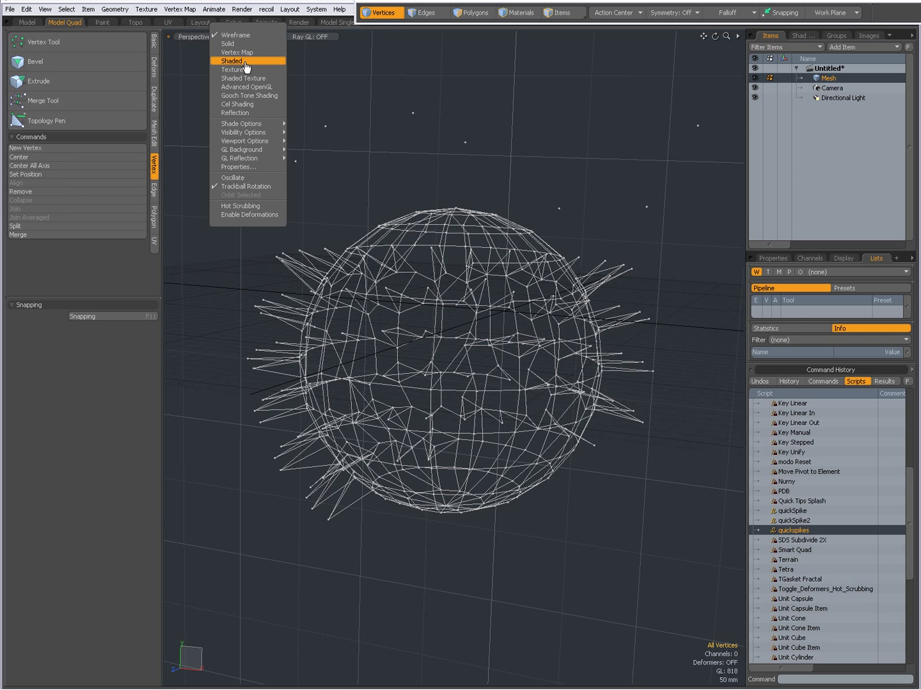
click(245, 61)
- Look at the axis options of Center Selected among the basic tools, and return to the vertex tools
click(154, 42)
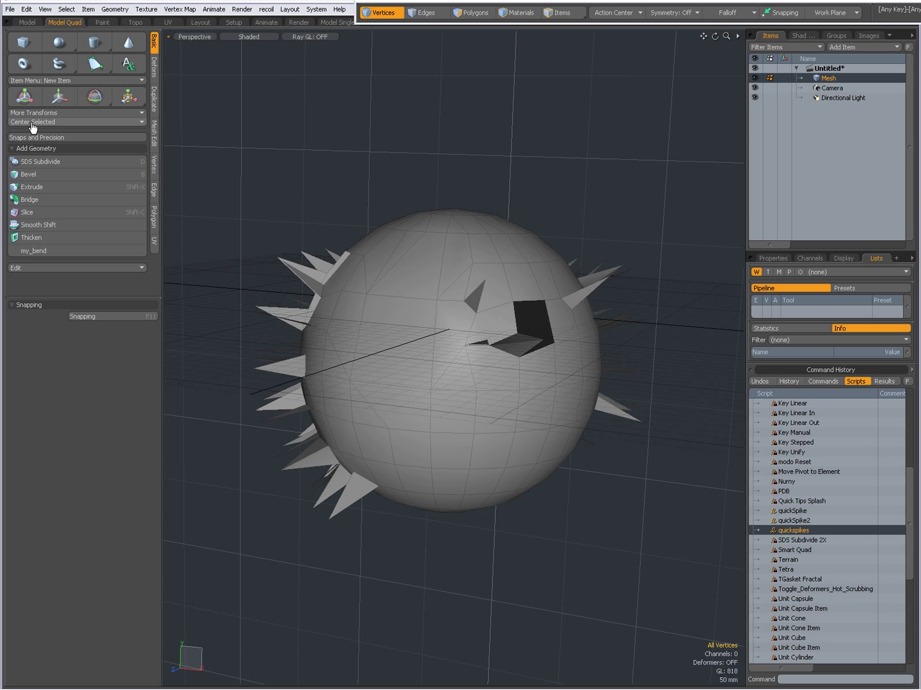
click(75, 126)
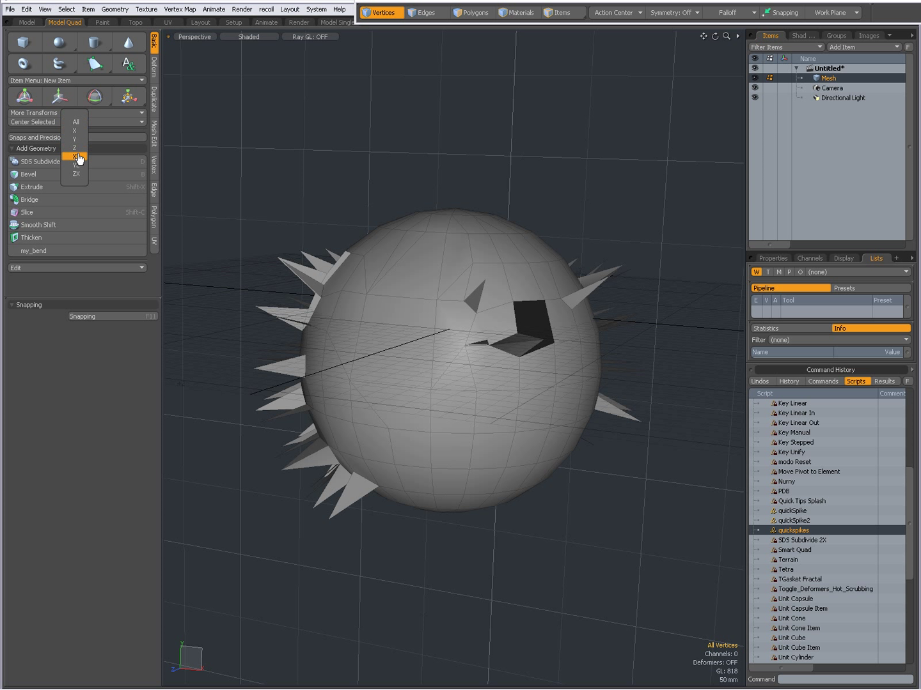
click(155, 168)
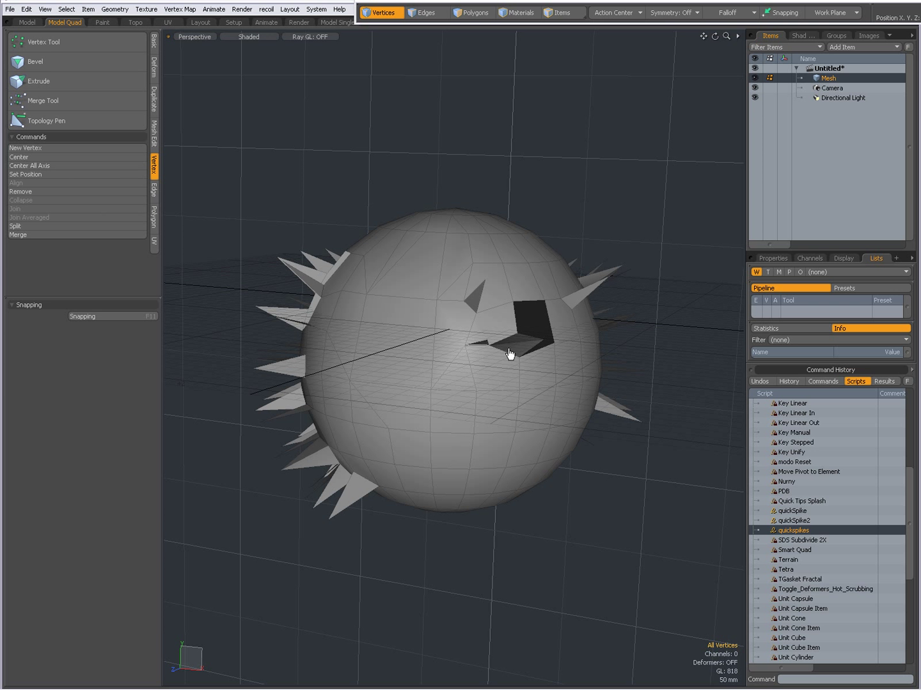
- Select a single vertex on the front of the sphere and set its X position to 1 m
ctrl+alt+drag(479, 325, 405, 360)
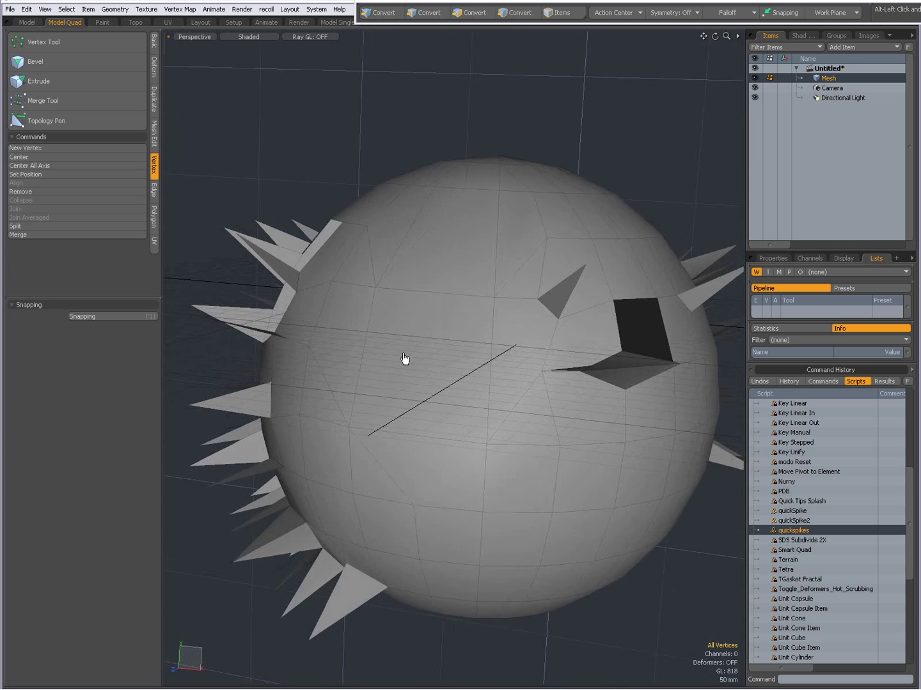
click(375, 289)
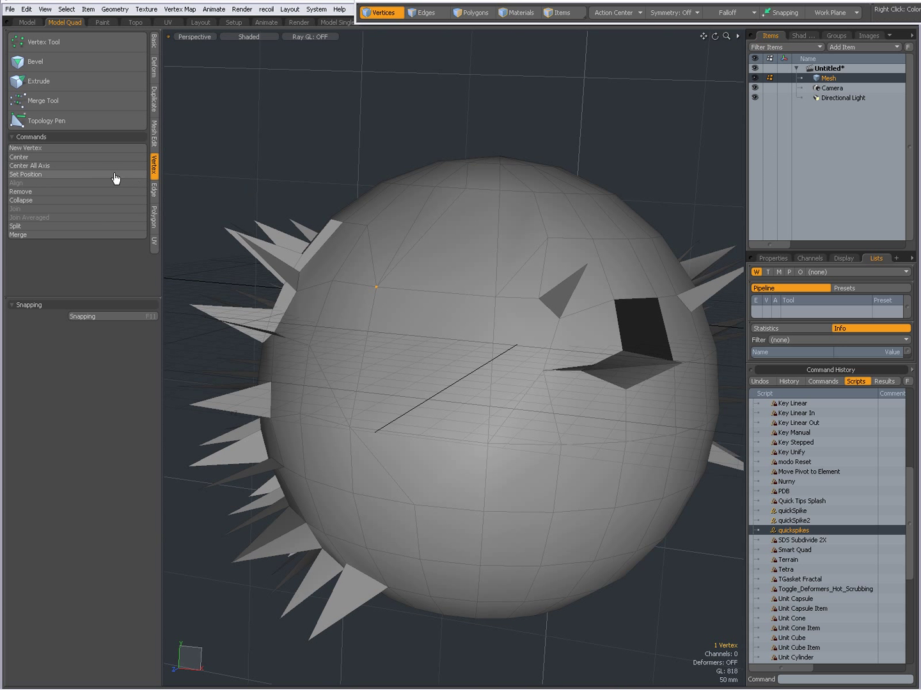
click(84, 175)
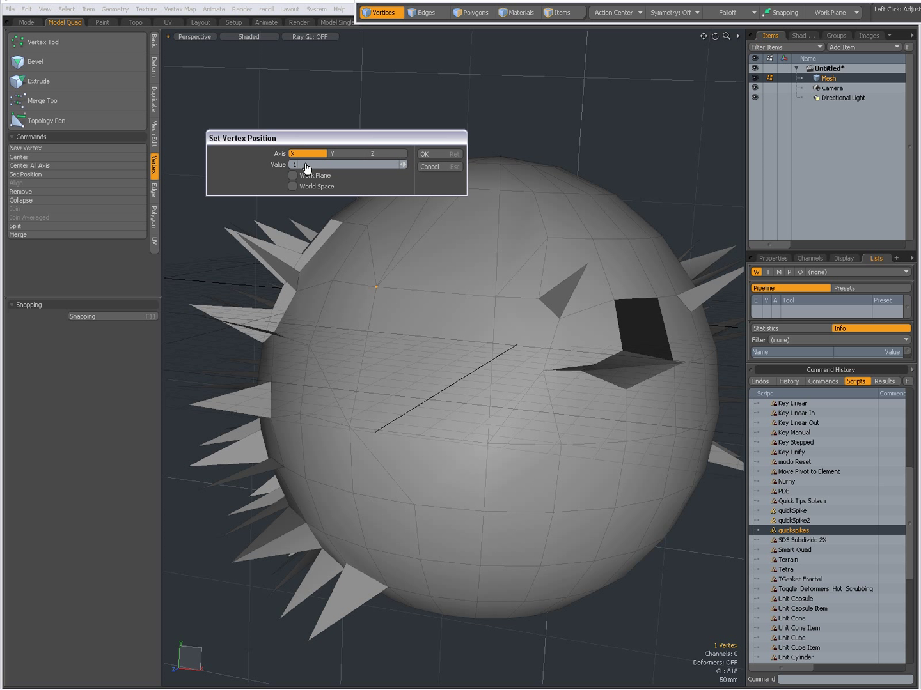
key(Return)
scroll(512, 281, down, 5)
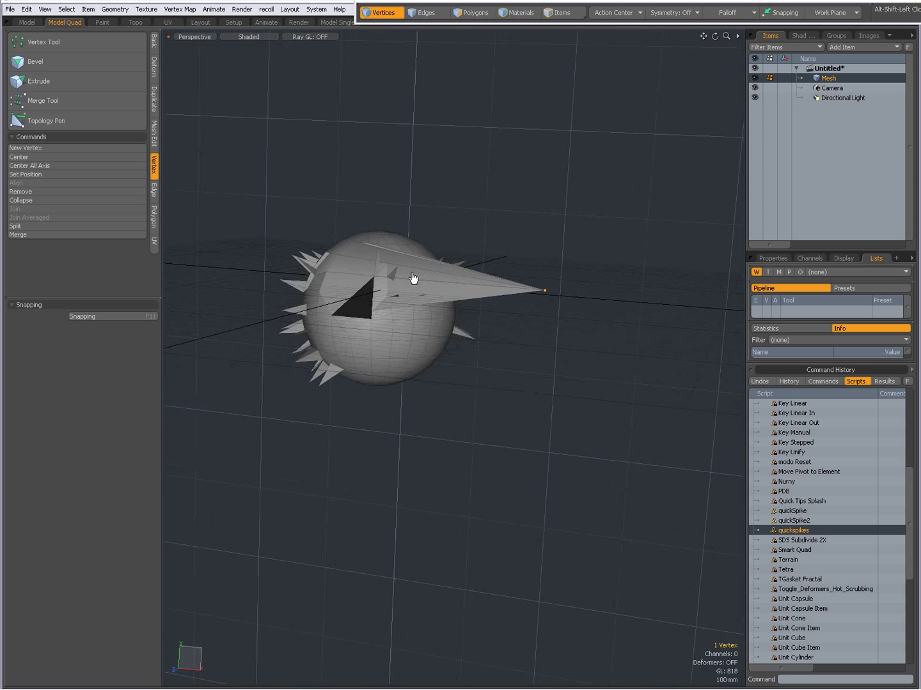
alt+drag(522, 335, 545, 287)
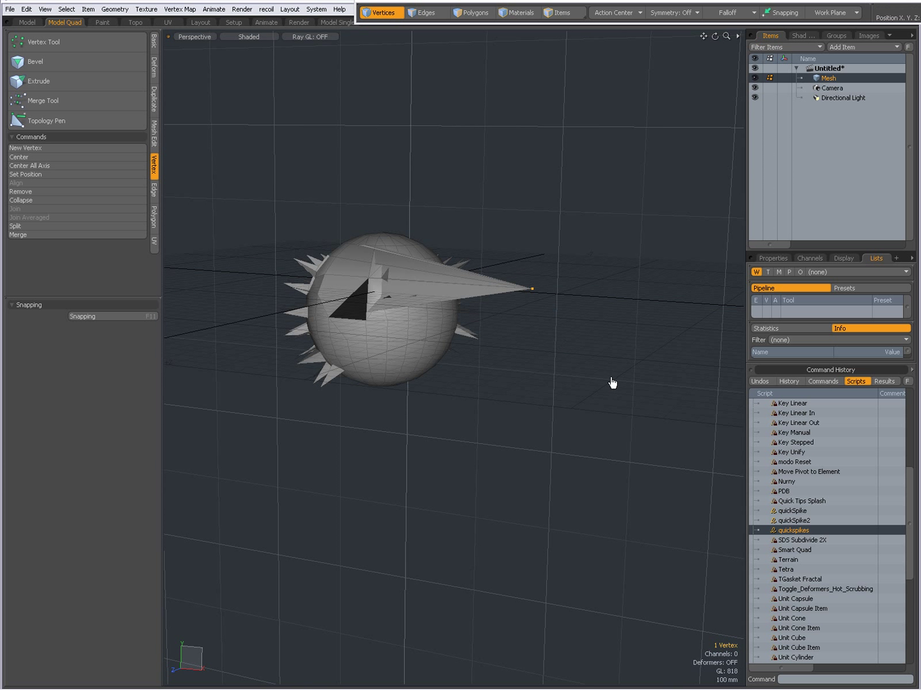
- Collapse the command history and maximize the info list to show the selected vertex's position
drag(844, 369, 853, 688)
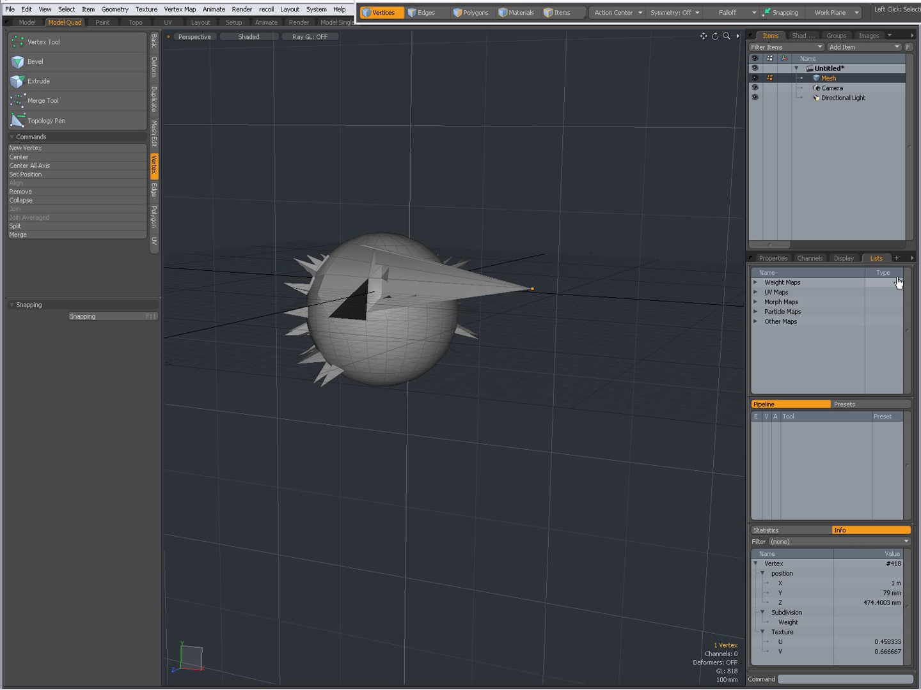
click(801, 532)
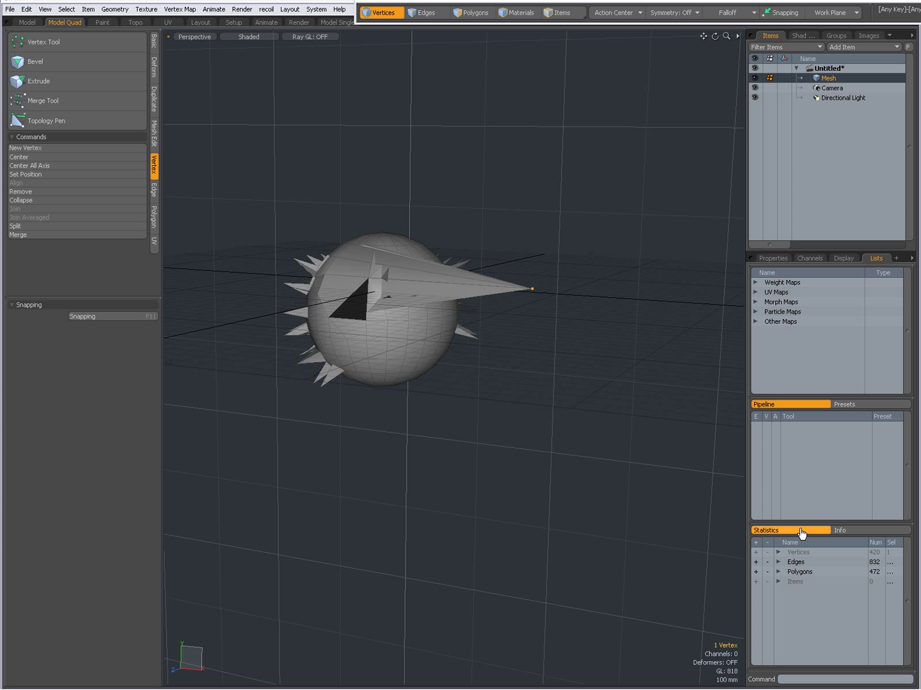
click(838, 533)
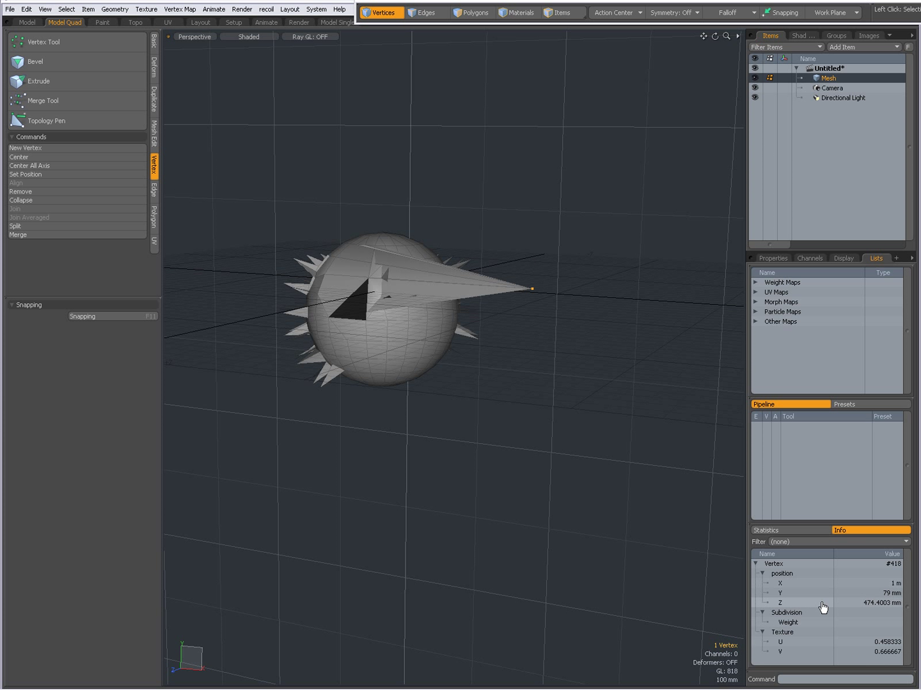
key(ctrl+space)
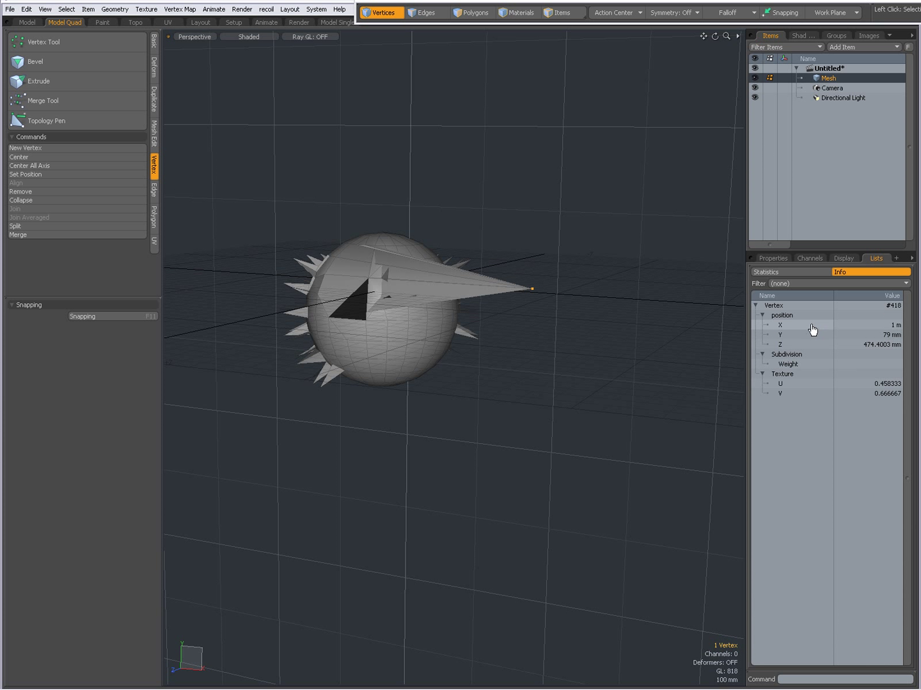
- Set the selected vertex's X position to 500 mm and its Y position to 1 m in the vertex info
click(896, 329)
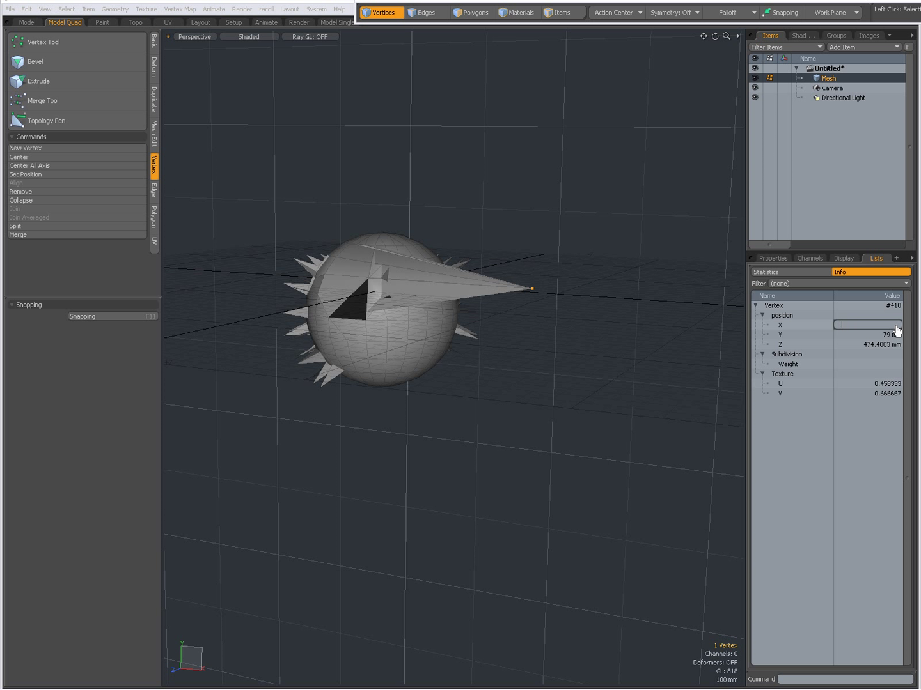
key(Return)
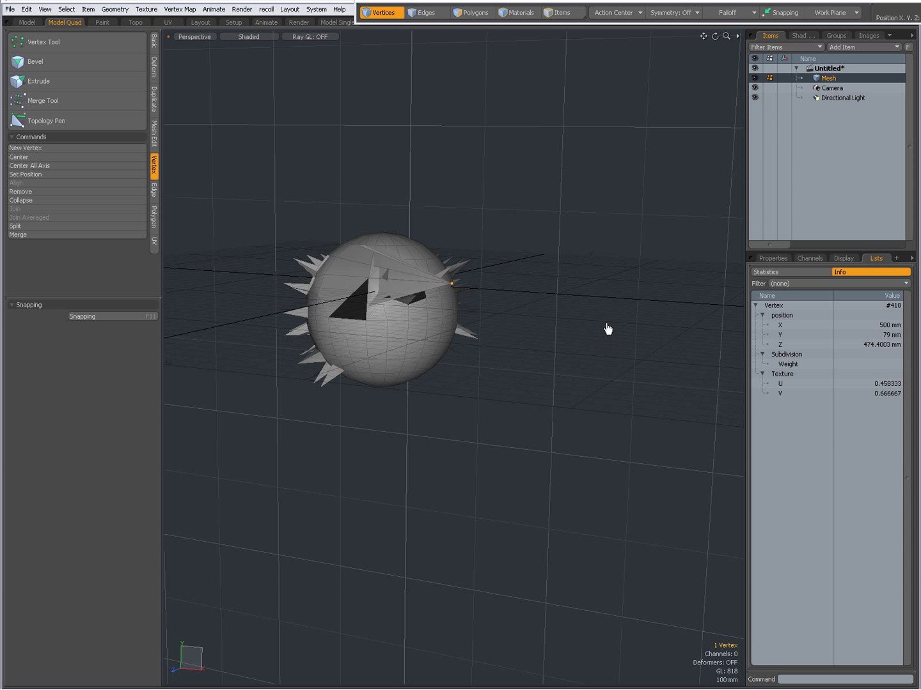
click(890, 335)
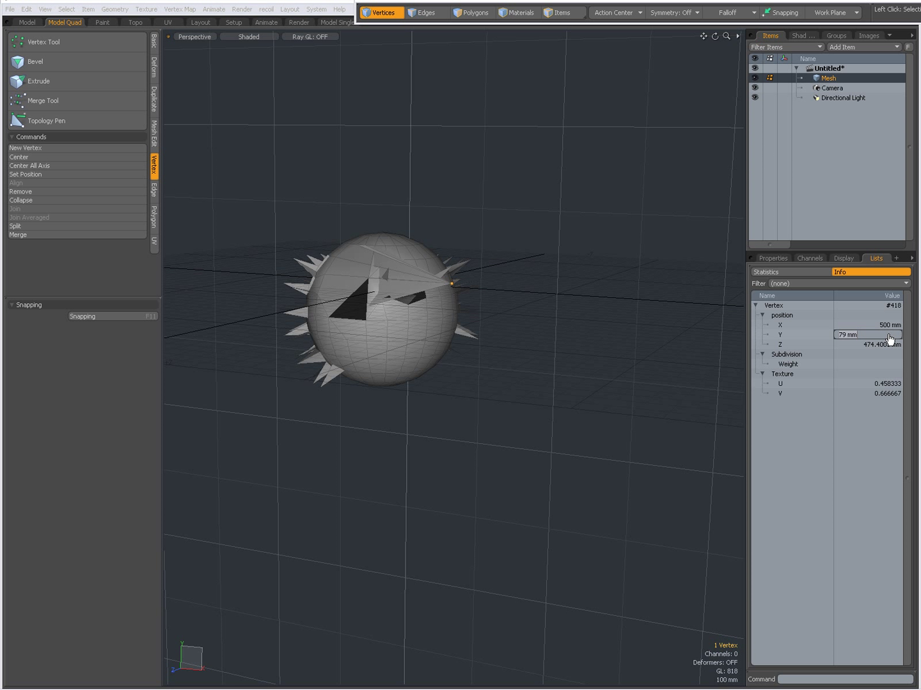
text(1)
key(Return)
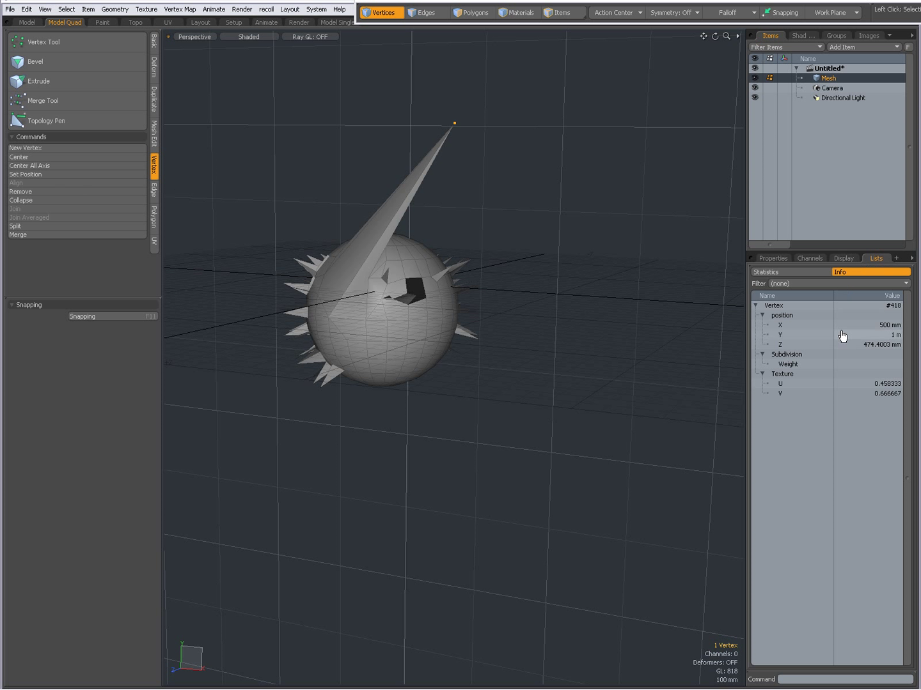
- Examine the position info of a group of vertices on the sphere's side and of two spike-tip vertices, and restore the info list's size
click(518, 298)
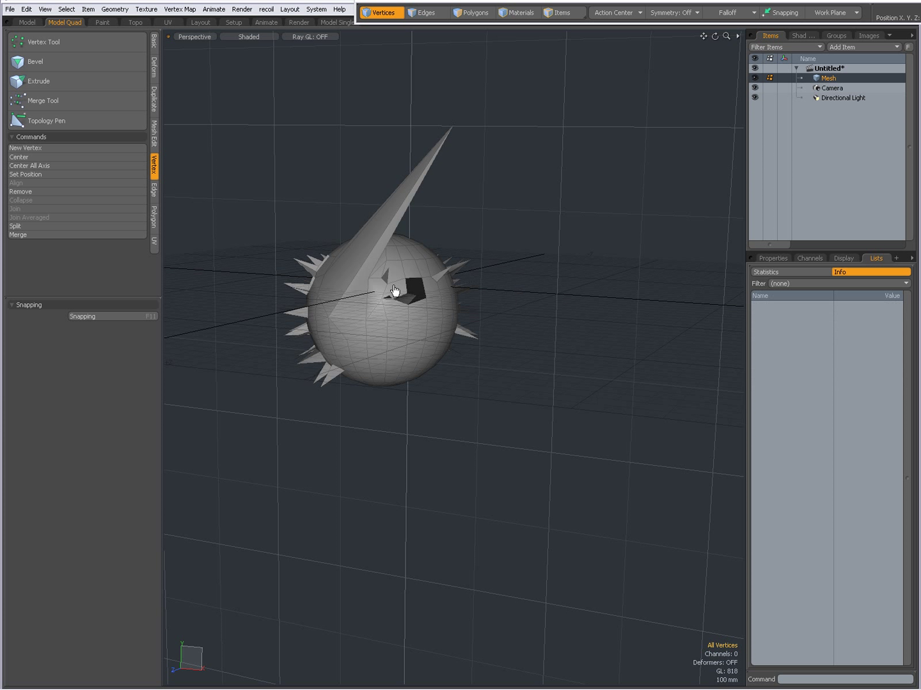
drag(419, 267, 484, 336)
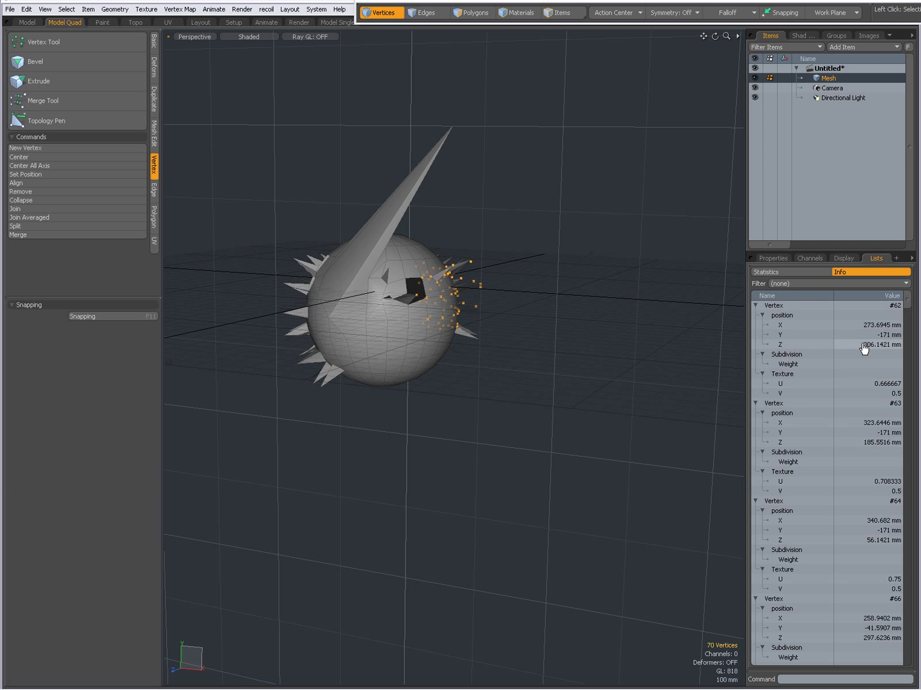
mouse_move(907, 304)
mouse_down()
mouse_move(918, 649)
mouse_move(915, 298)
mouse_up()
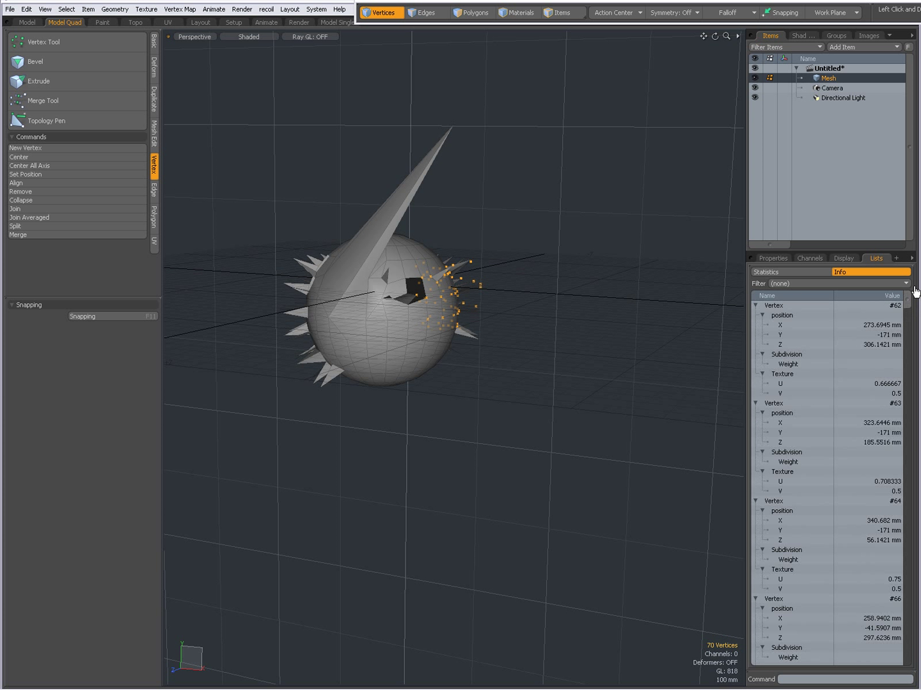
click(471, 262)
alt+drag(524, 289, 484, 265)
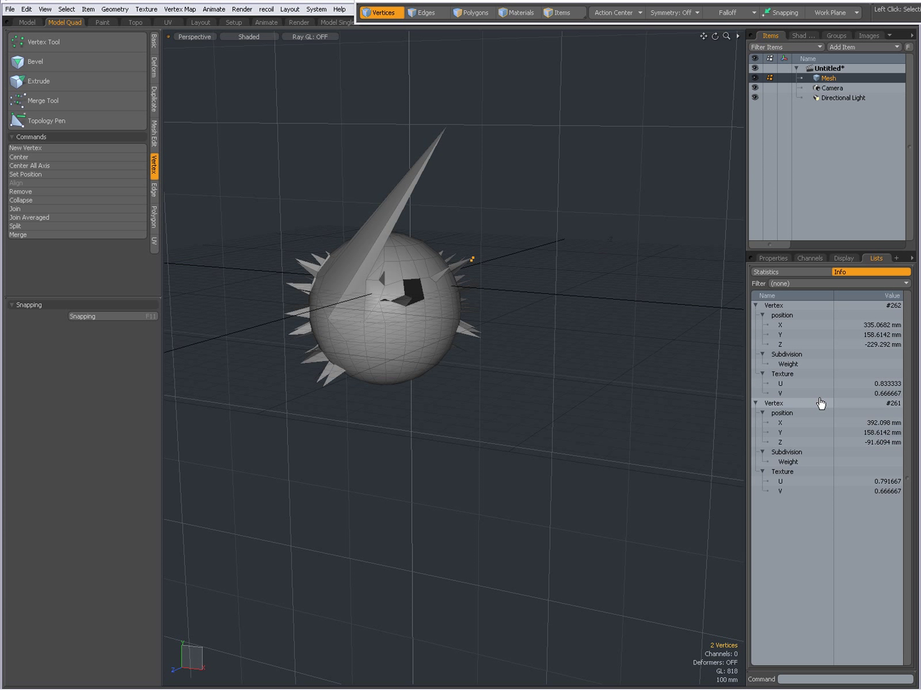
scroll(820, 404, up, 5)
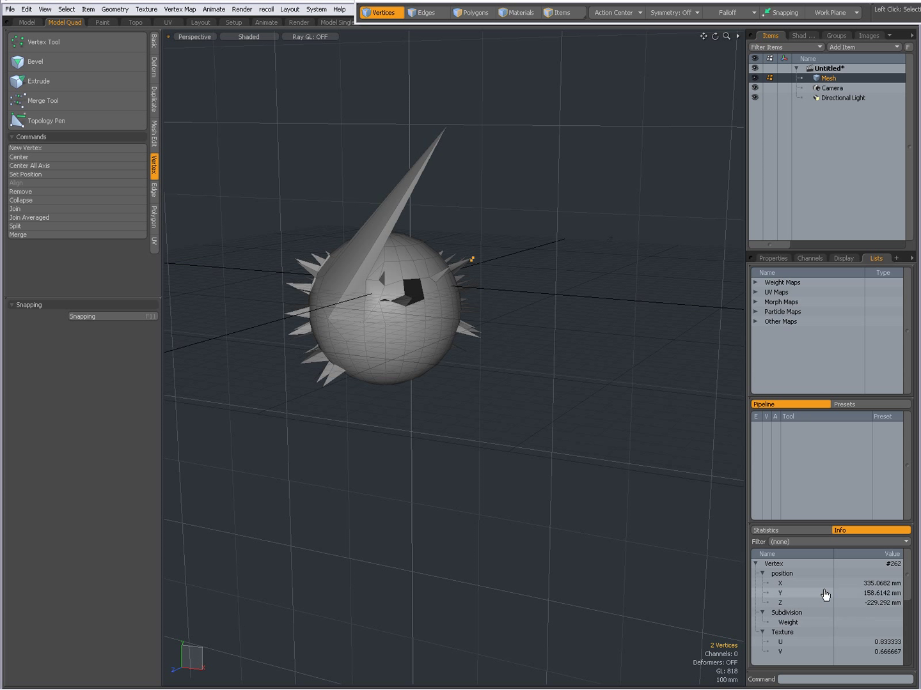
- Clear the selection and select three non-aligned vertices on the sphere below the dark opening
click(446, 420)
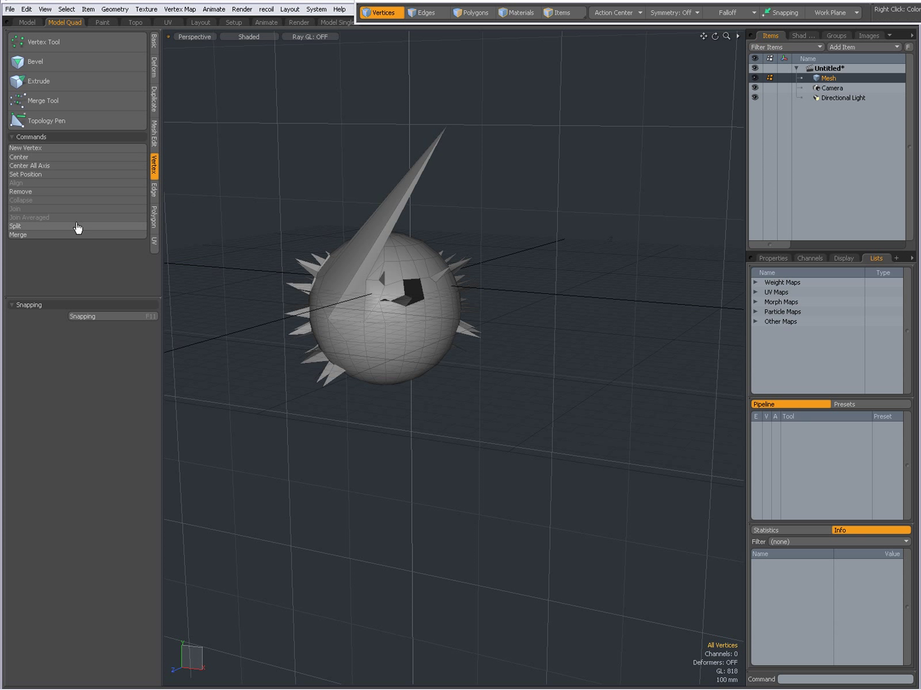
scroll(419, 354, up, 5)
alt+drag(420, 353, 484, 286)
click(480, 278)
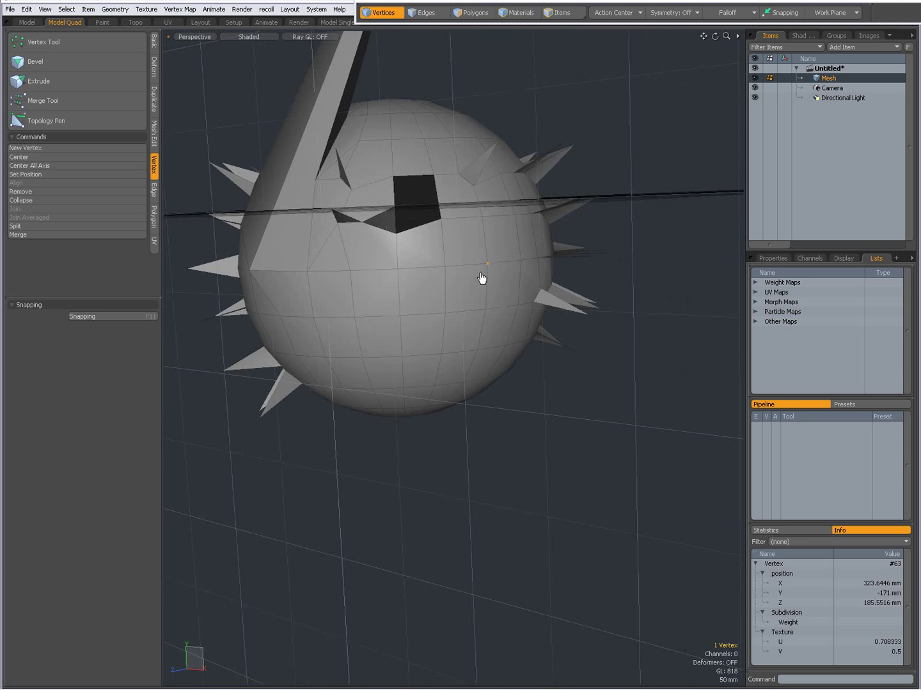
shift+click(441, 312)
shift+click(396, 314)
alt+drag(493, 390, 352, 353)
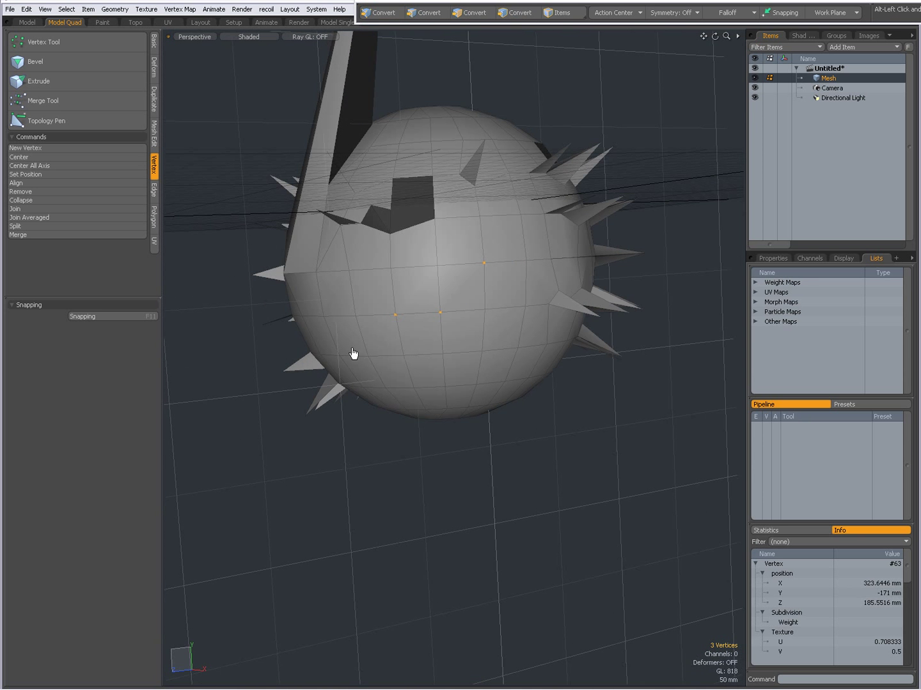
- Align the three selected vertices with the axis set to All and Uniform turned off, and inspect the line from several angles
click(40, 187)
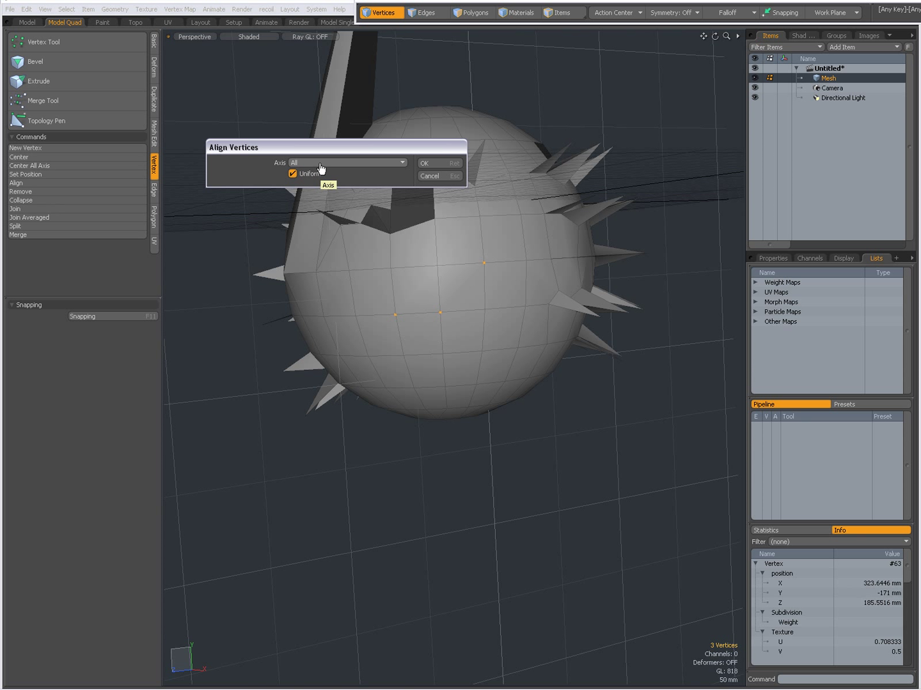
click(293, 174)
click(334, 164)
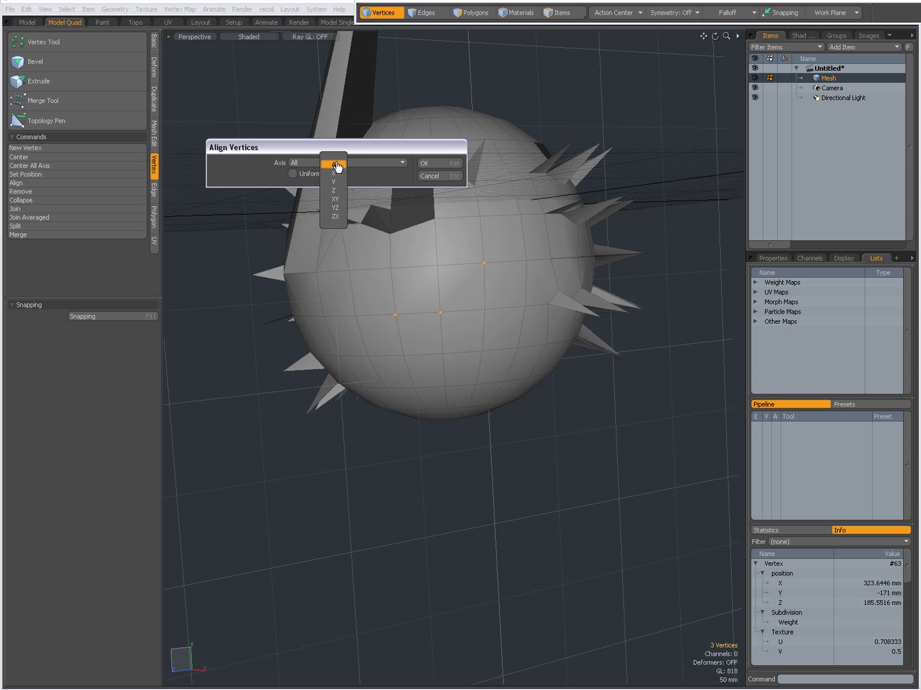
click(427, 166)
click(429, 167)
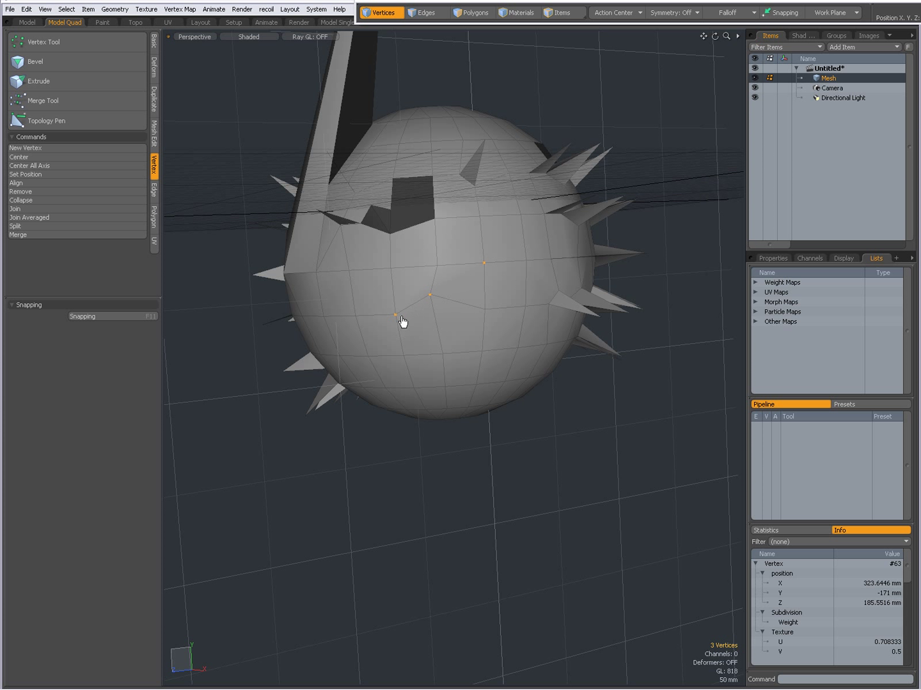
alt+drag(382, 335, 561, 366)
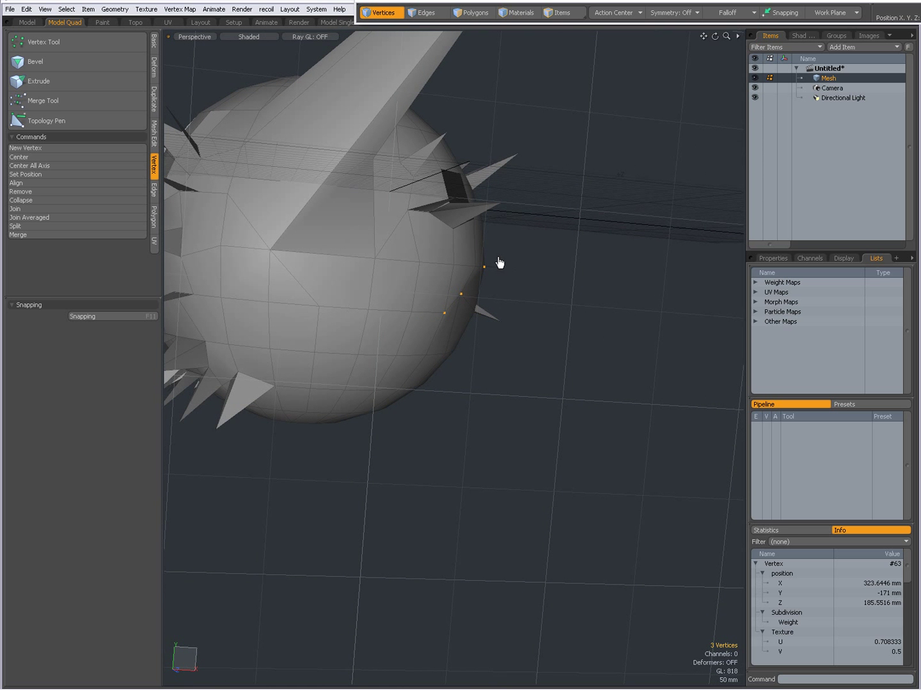
mouse_move(463, 345)
alt+mouse_down()
mouse_move(267, 329)
mouse_move(402, 349)
mouse_move(447, 336)
alt+mouse_up()
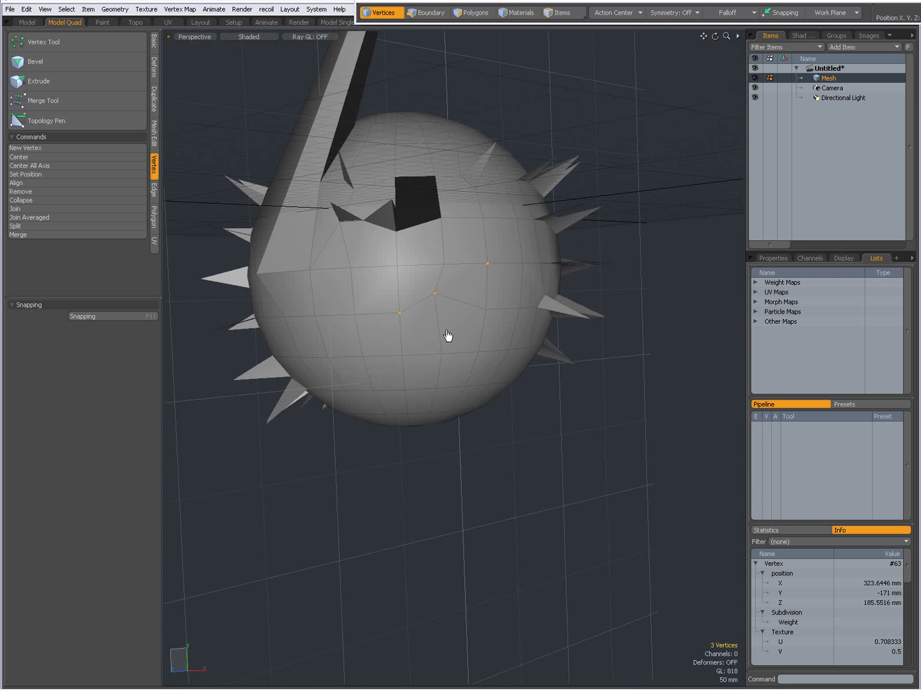
- Align the three vertices from their original positions along the X axis only, and inspect them from several angles
click(68, 184)
click(317, 165)
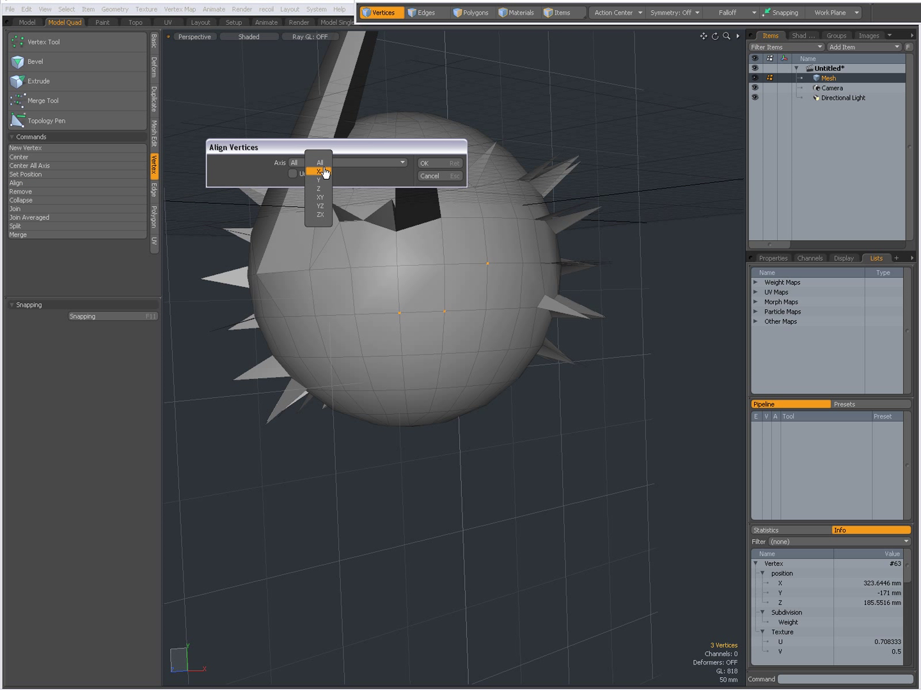
click(325, 172)
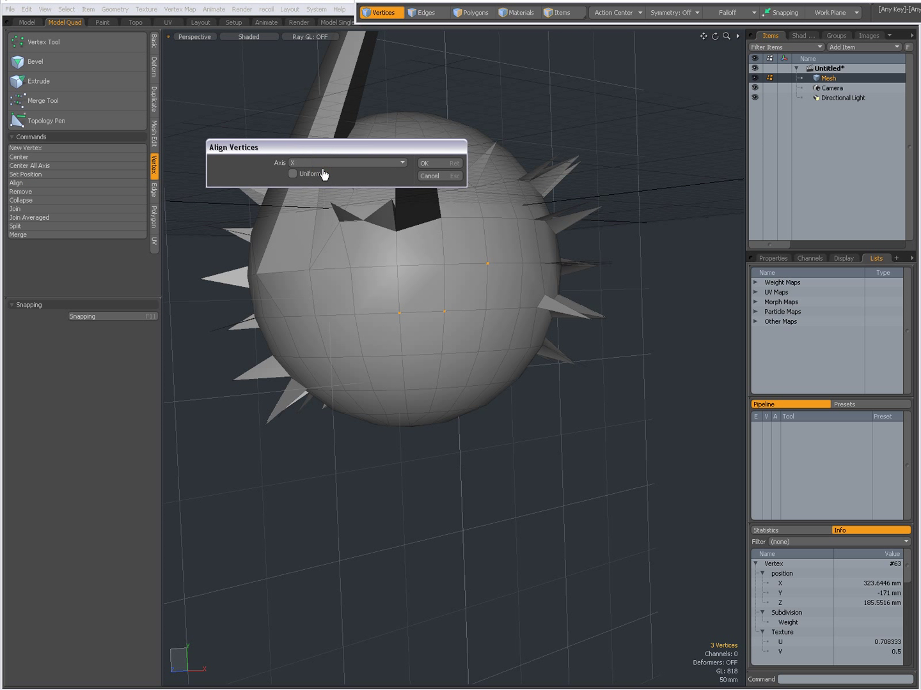
click(432, 165)
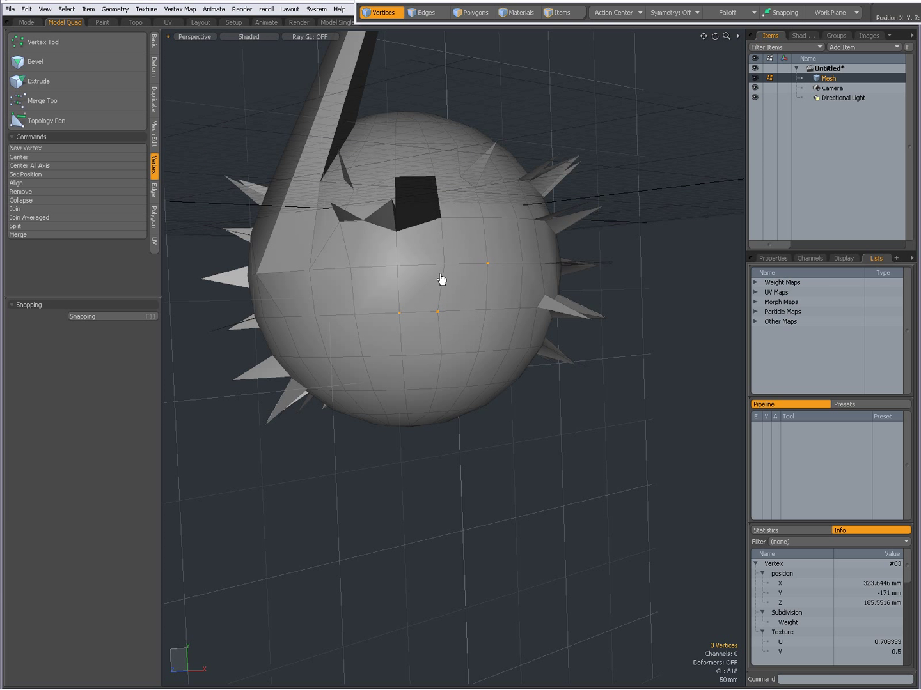
mouse_move(471, 331)
alt+mouse_down()
mouse_move(362, 333)
mouse_move(515, 351)
mouse_move(462, 404)
mouse_move(558, 405)
mouse_move(508, 388)
mouse_move(549, 383)
mouse_move(527, 403)
mouse_move(468, 374)
mouse_move(480, 322)
alt+mouse_up()
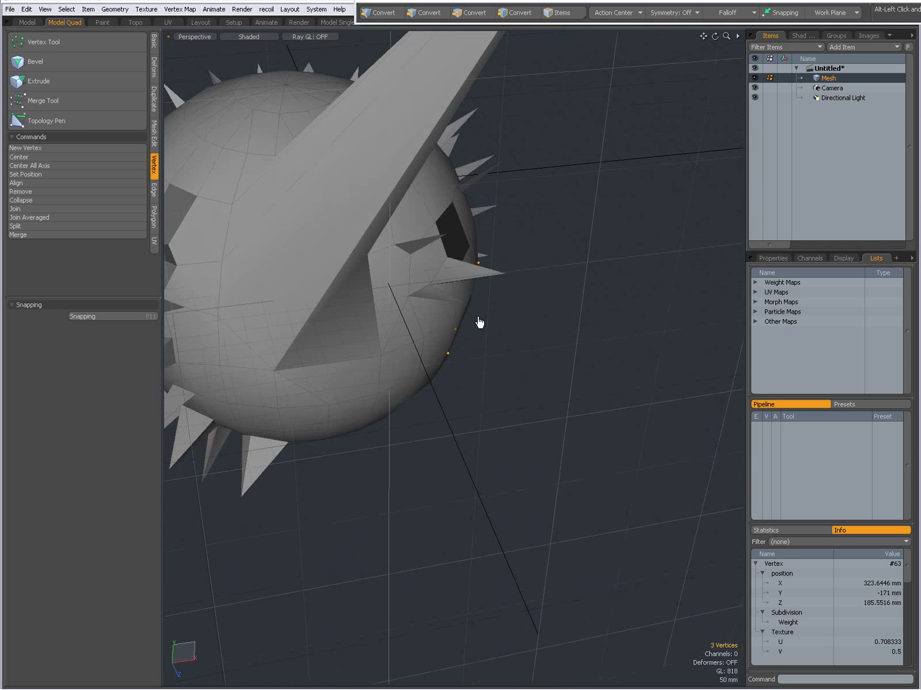
mouse_move(445, 365)
alt+mouse_down()
mouse_move(439, 380)
mouse_move(416, 273)
mouse_move(430, 382)
mouse_move(347, 313)
mouse_move(512, 409)
mouse_move(375, 382)
mouse_move(477, 395)
mouse_move(446, 355)
mouse_move(497, 374)
mouse_move(435, 406)
mouse_move(457, 364)
mouse_move(458, 411)
mouse_move(467, 304)
mouse_move(462, 370)
mouse_move(405, 364)
mouse_move(352, 222)
mouse_move(378, 349)
mouse_move(495, 408)
mouse_move(461, 378)
alt+mouse_up()
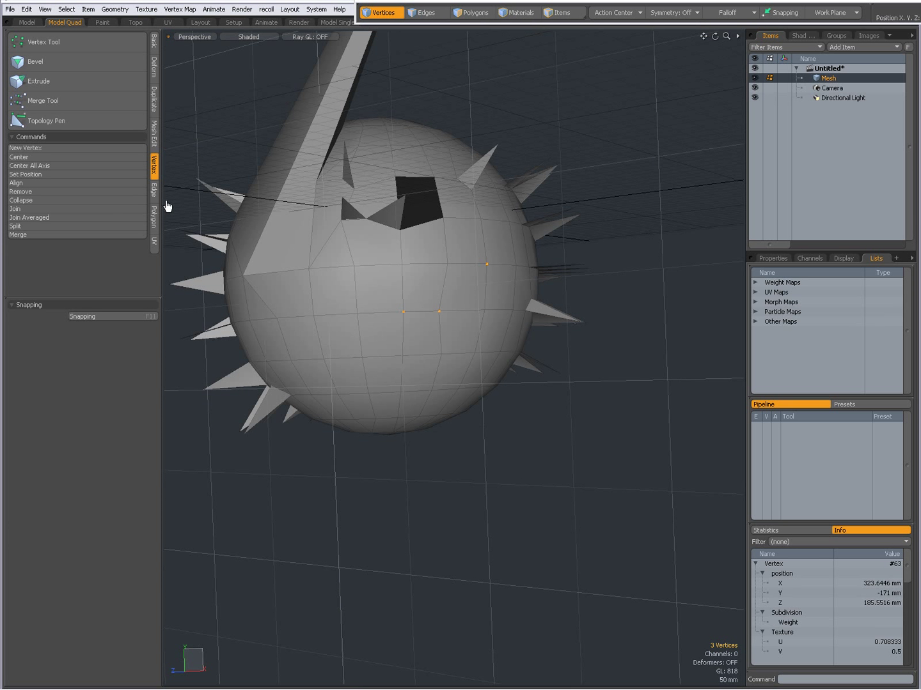
- Align the three vertices again with the axis set to All and clear the selection
click(78, 184)
click(323, 163)
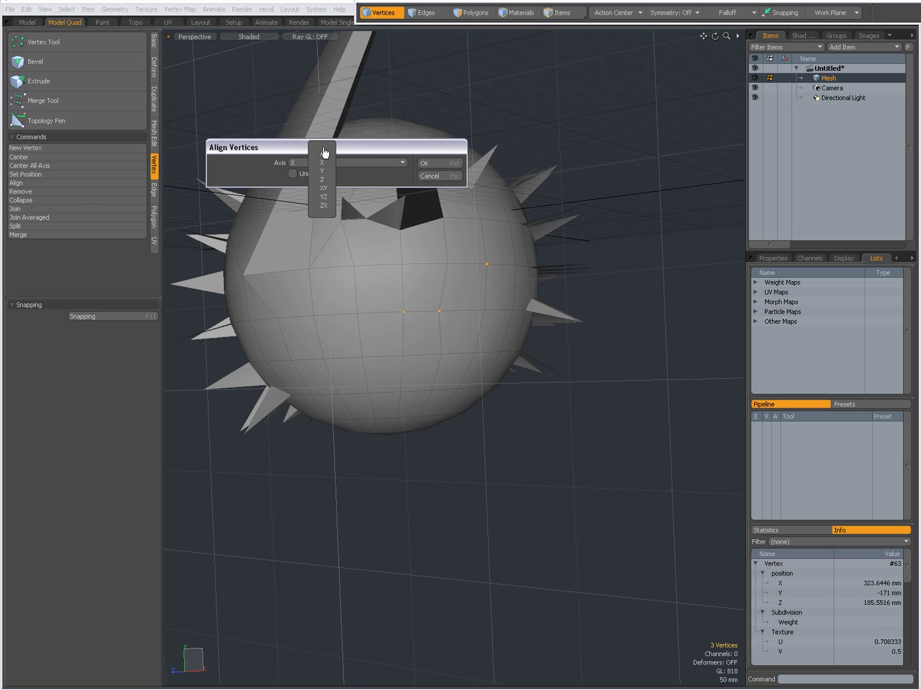
click(323, 154)
click(442, 164)
alt+drag(497, 292, 486, 266)
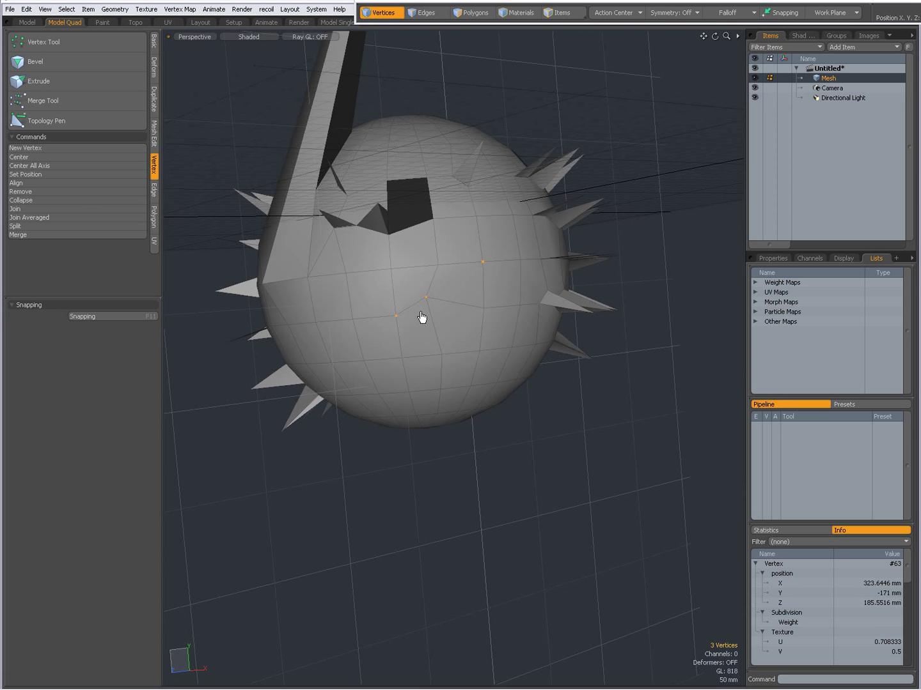
alt+drag(347, 324, 414, 345)
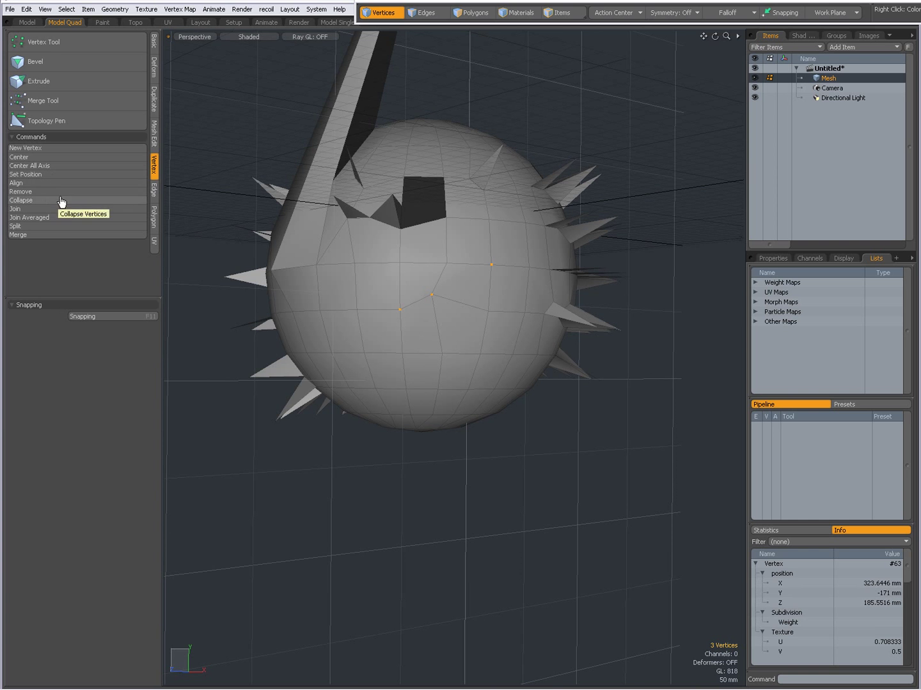
click(371, 281)
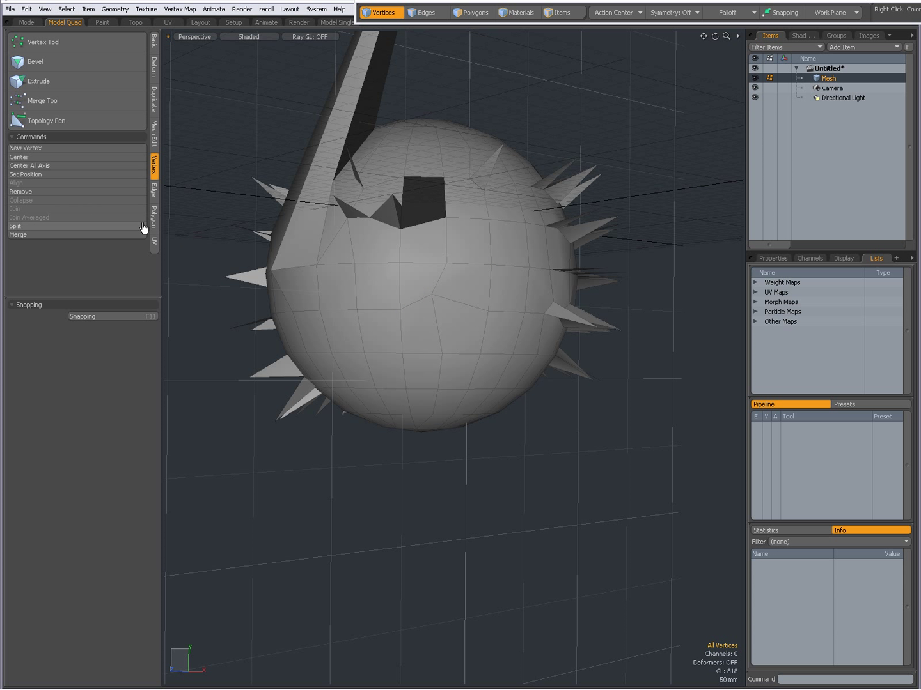
- Remove the single vertex at the slanted grid corner below the dark opening, and undo the removal
click(431, 295)
click(69, 192)
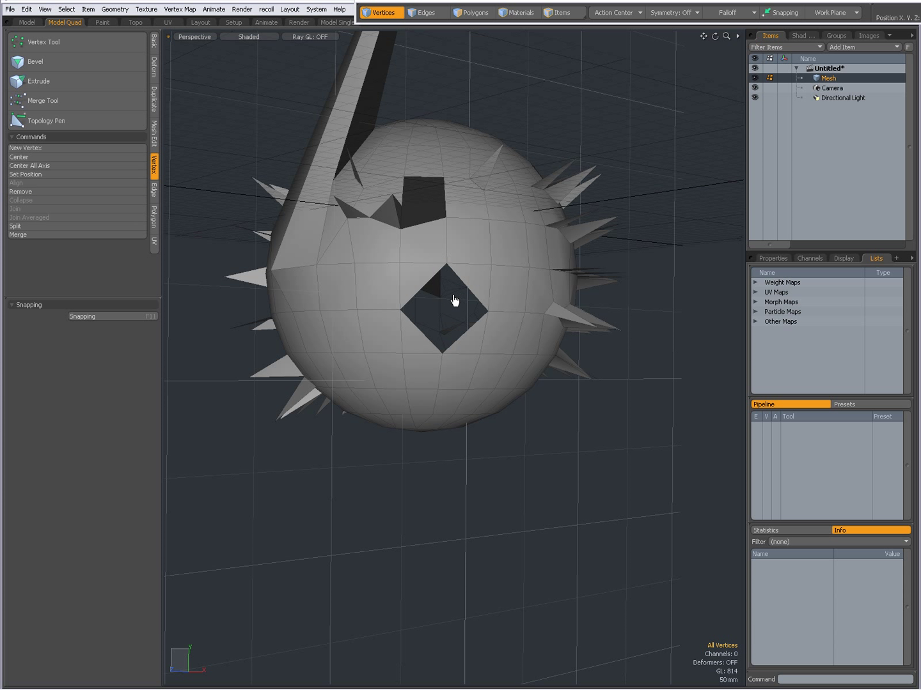
key(ctrl+z)
key(ctrl+z)
- In edge mode, remove the slanted edge running down from that vertex, and undo the removal
click(417, 330)
key(2)
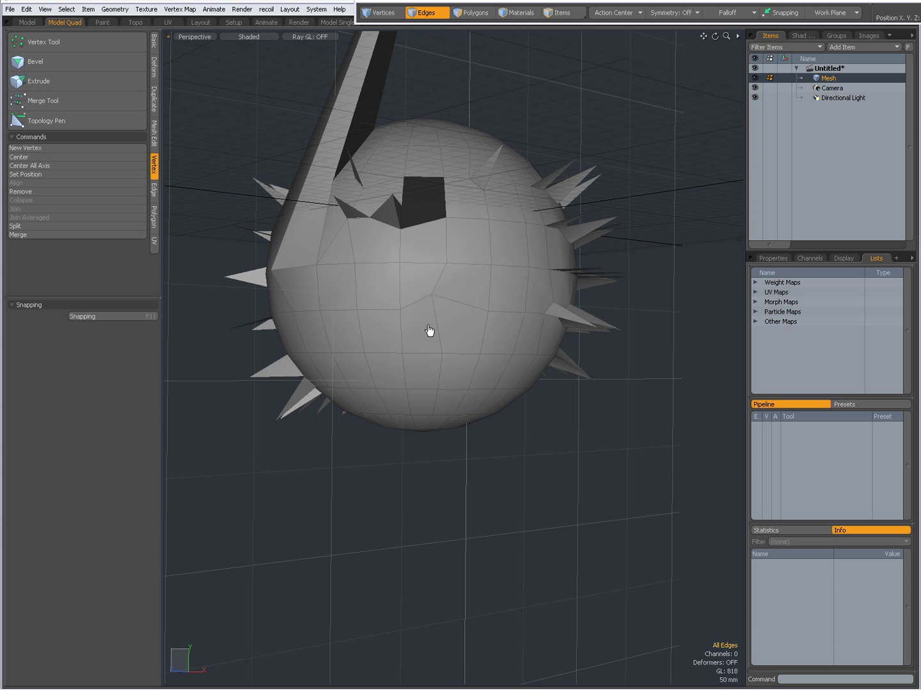
click(452, 330)
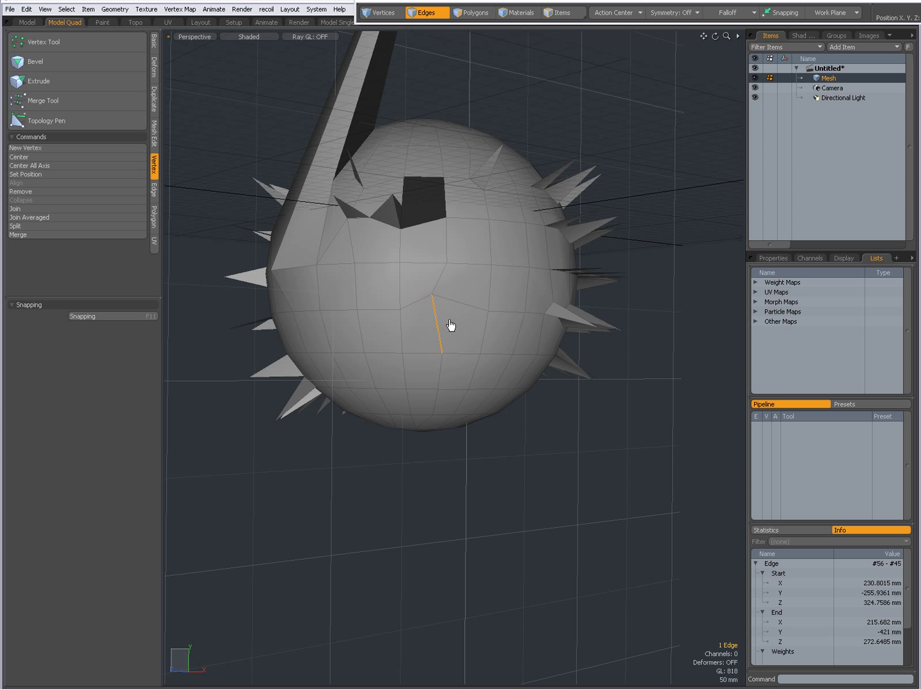
click(80, 193)
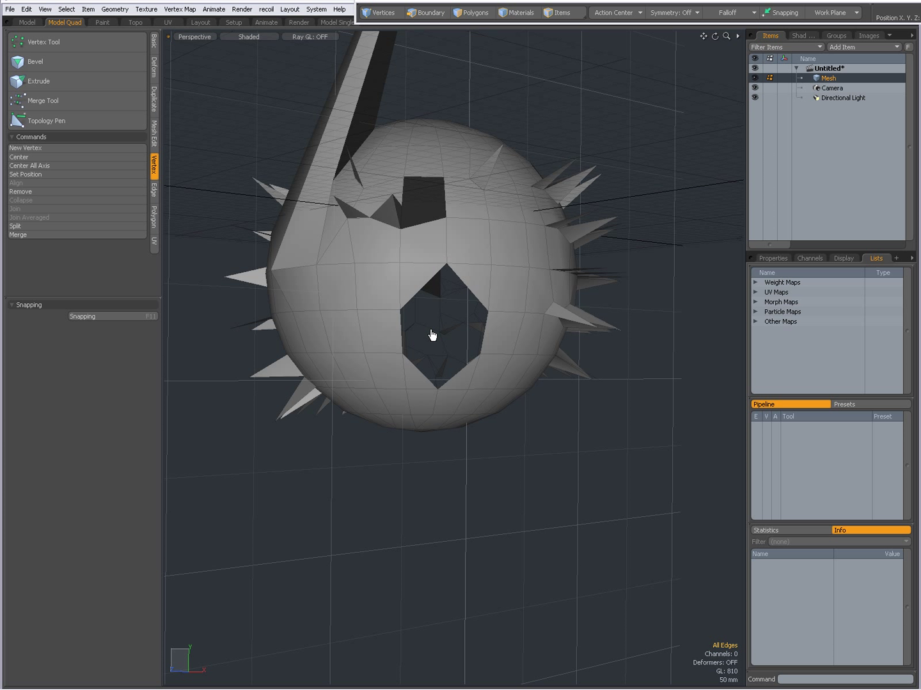
key(ctrl+z)
- In polygon mode, remove the four-sided polygon beside the slanted edge together with its vertices, and undo the removal
key(3)
click(465, 335)
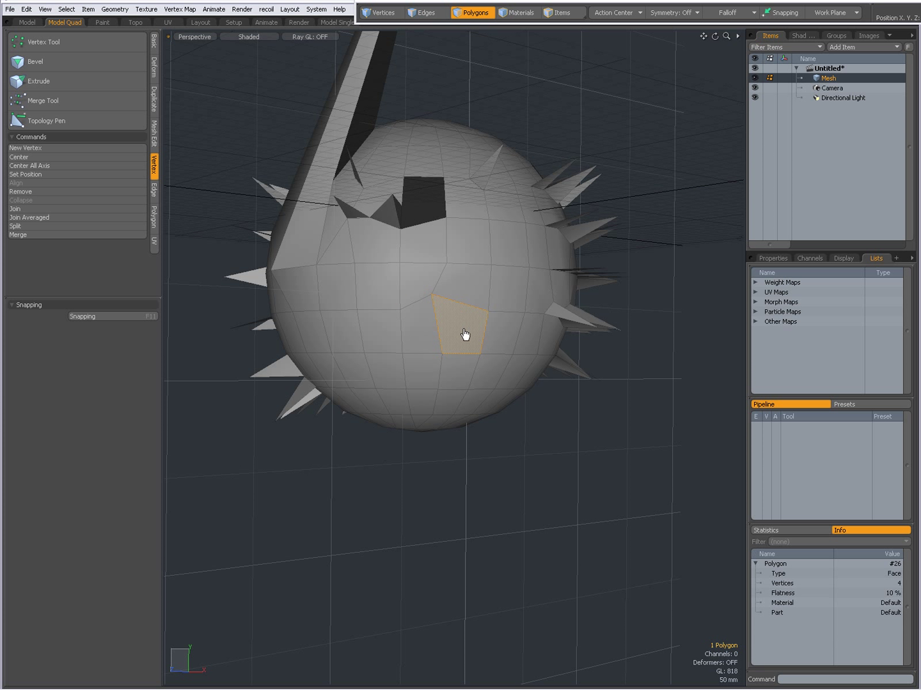
click(83, 192)
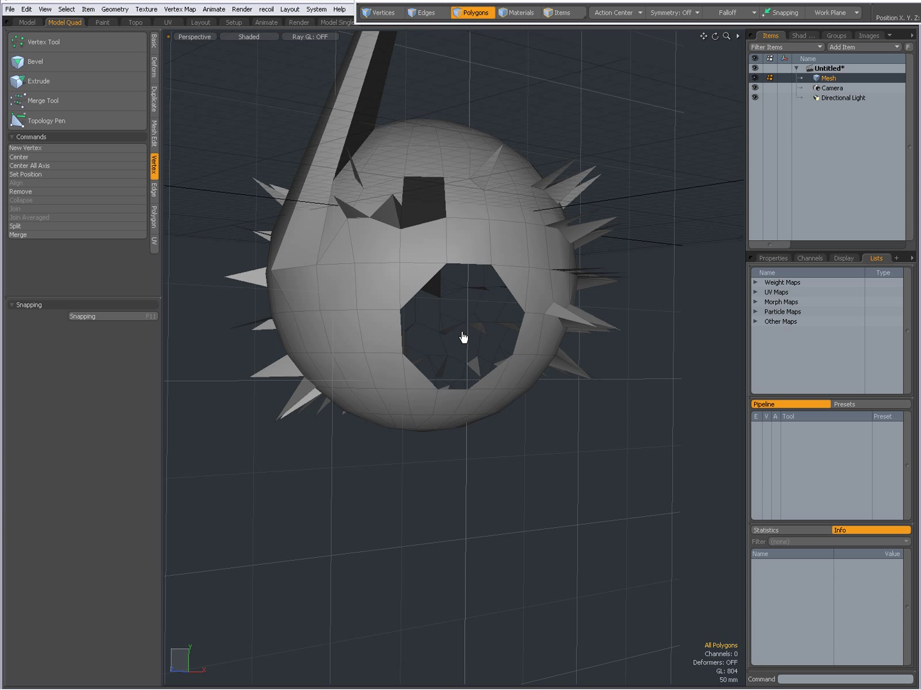
key(ctrl+z)
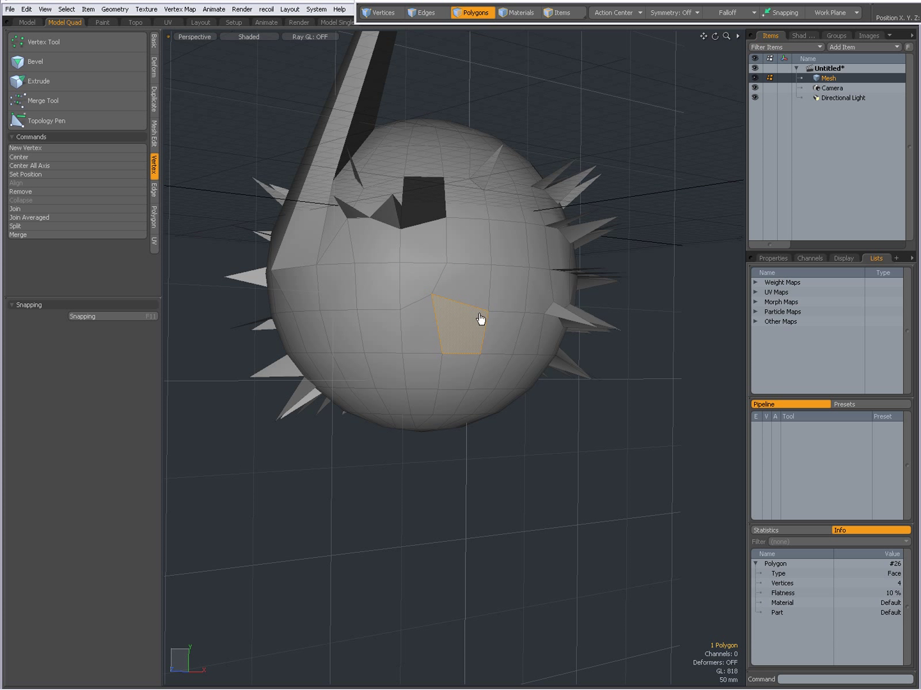
- Compare deleting the selected polygon with removing it through the vertex Remove command, undoing each operation
key(Delete)
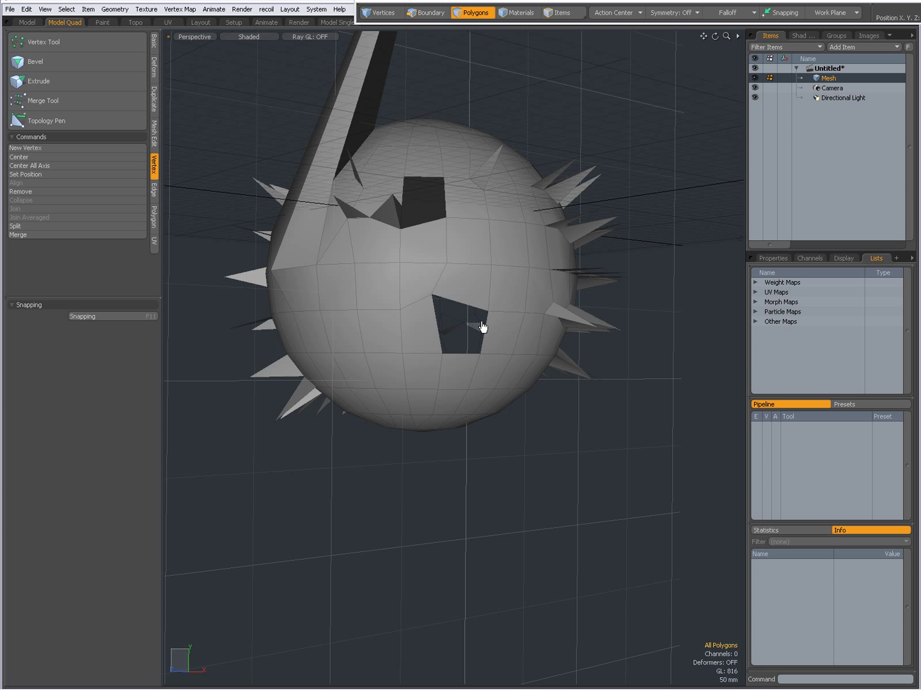
key(ctrl+z)
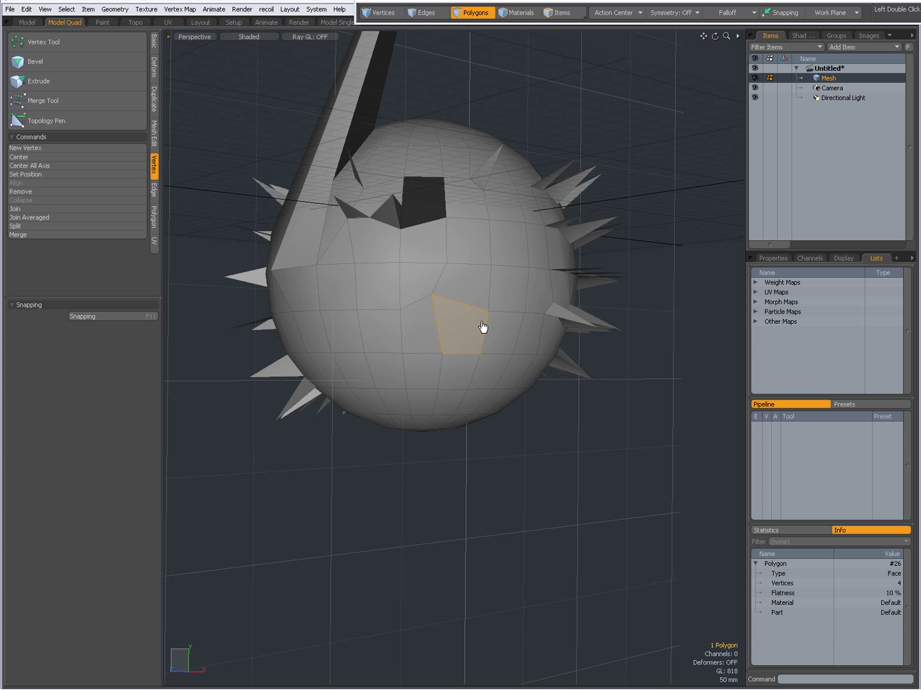
key(Delete)
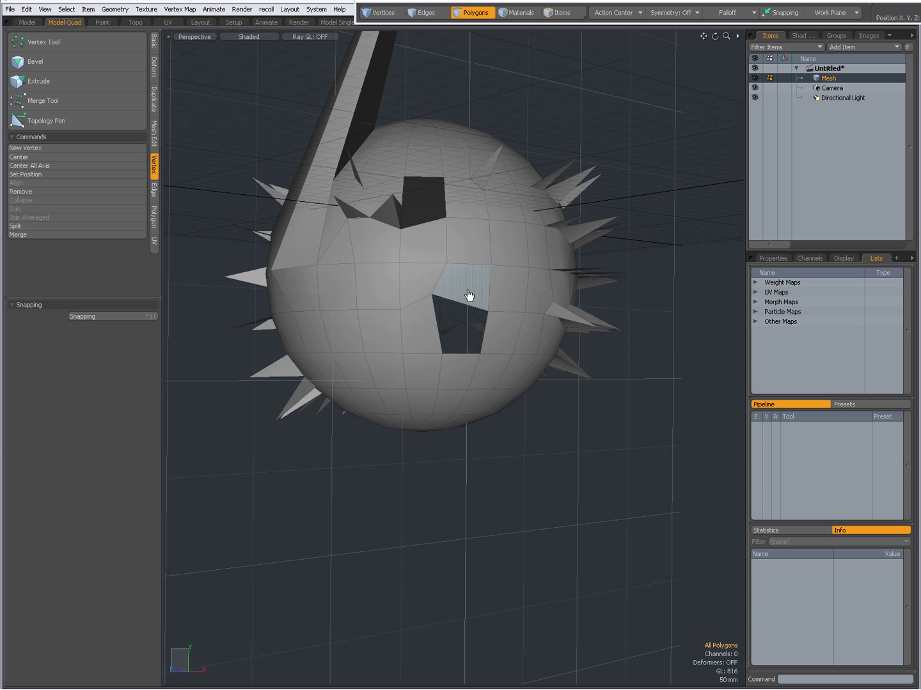
key(ctrl+z)
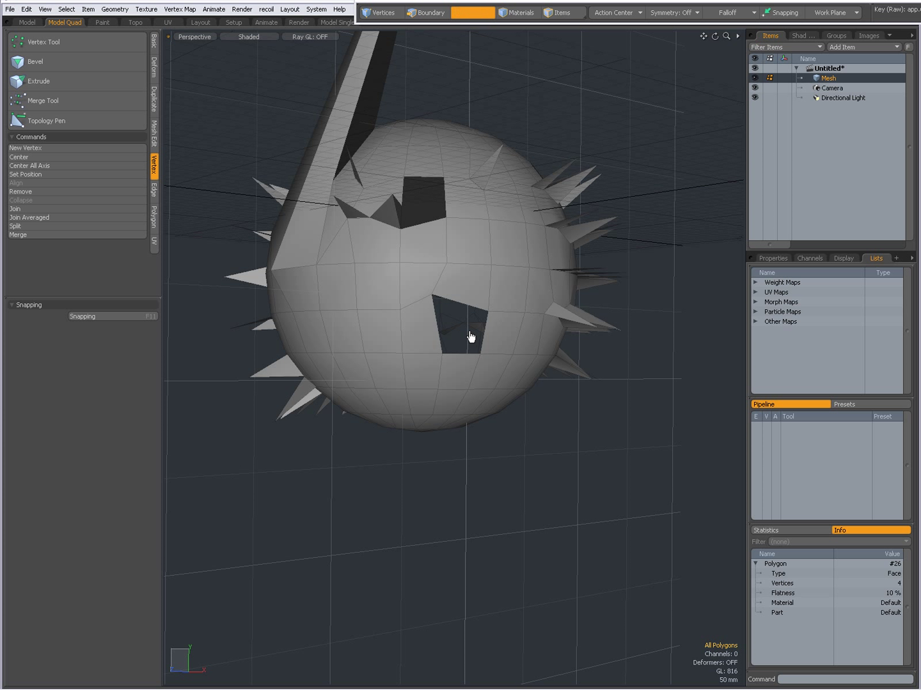
click(90, 192)
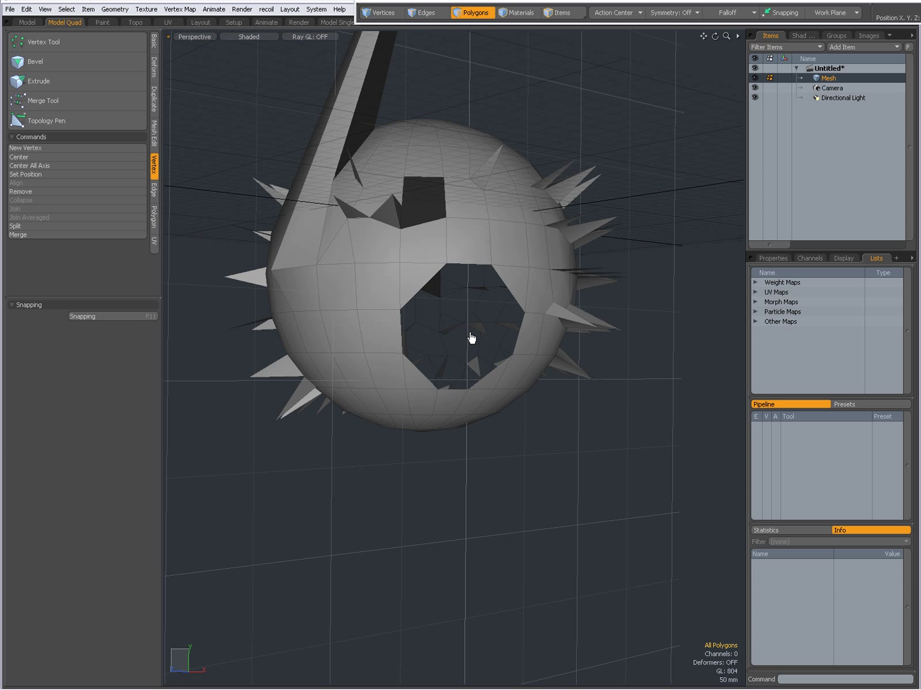
key(ctrl+z)
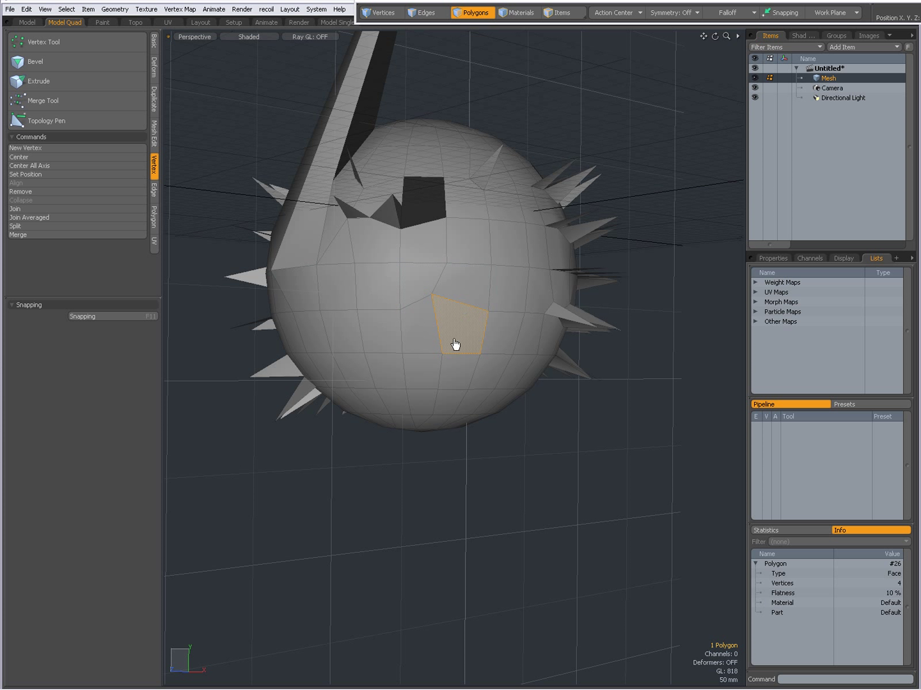
- Convert the polygon selection to its four vertices, delete them, and restore the mesh
key(ctrl)
ctrl+click(380, 15)
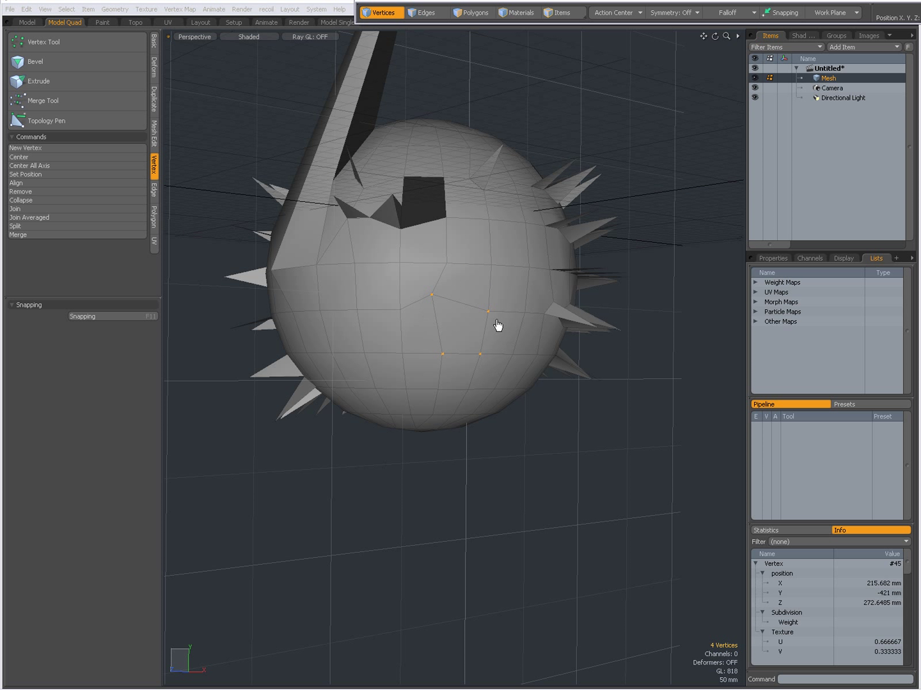
key(Delete)
double_click(475, 337)
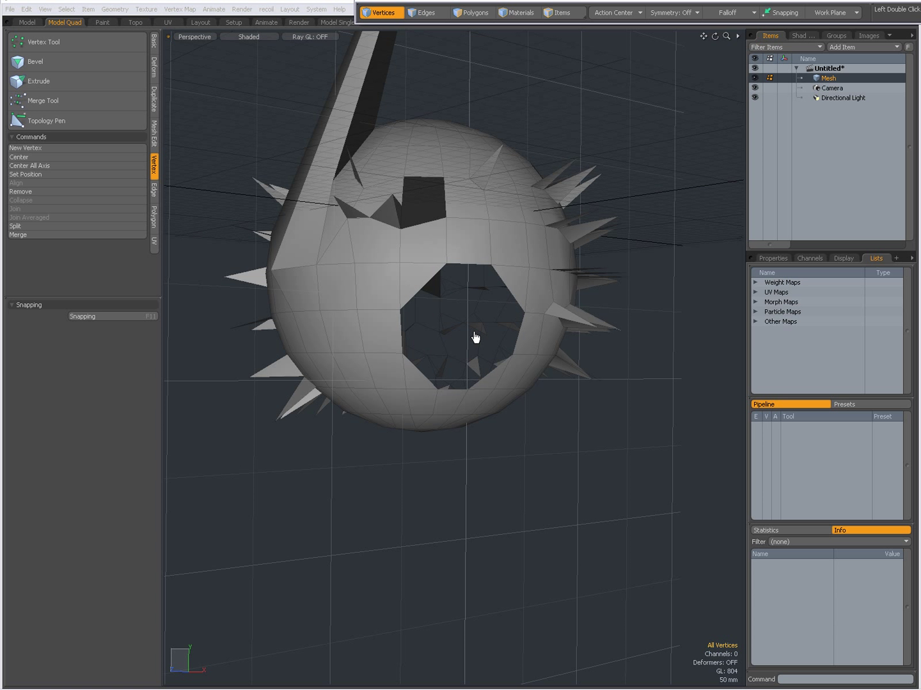
key(p)
- Collapse two neighbouring vertices below the dark opening, select the resulting vertex to check it, and clear the selection
alt+drag(416, 324, 371, 294)
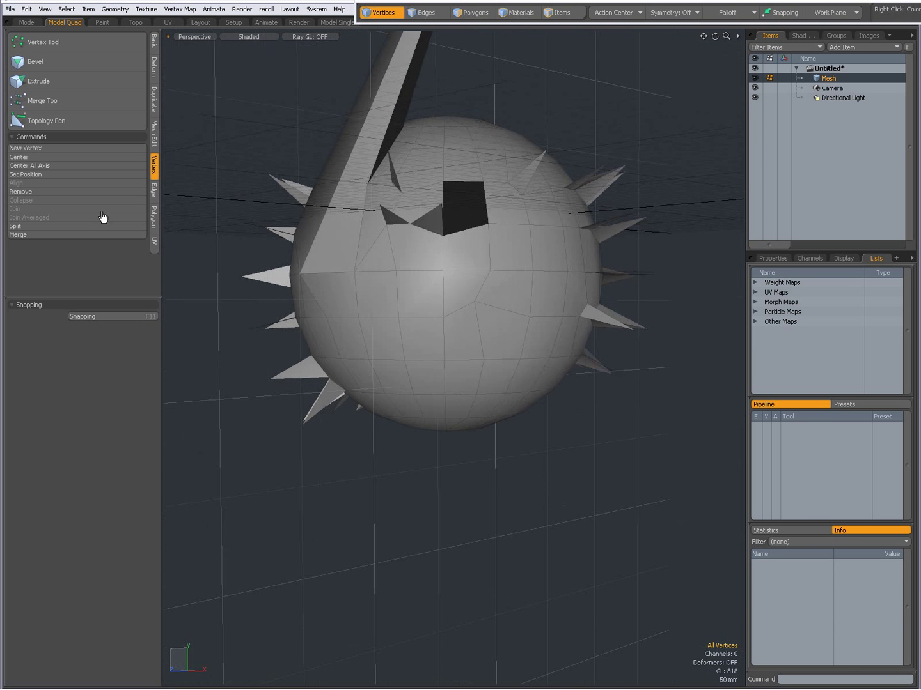
click(473, 303)
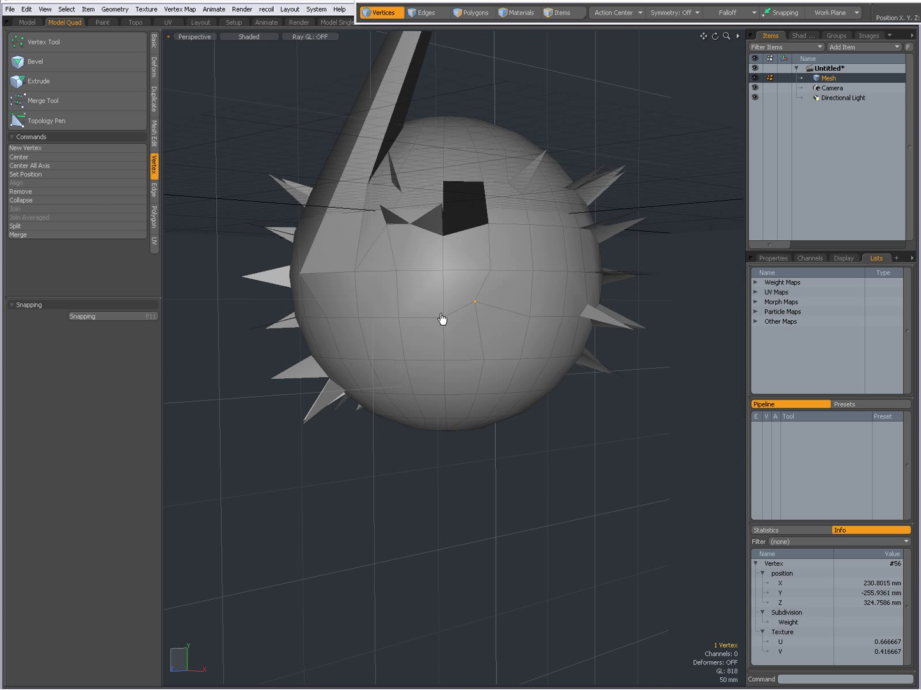
shift+click(444, 318)
click(55, 201)
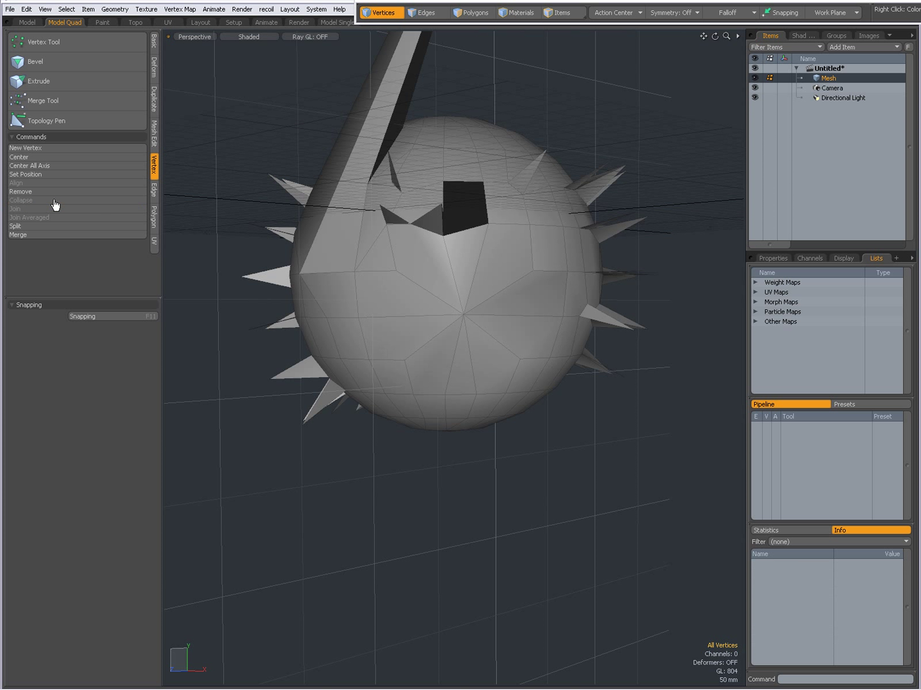
click(464, 316)
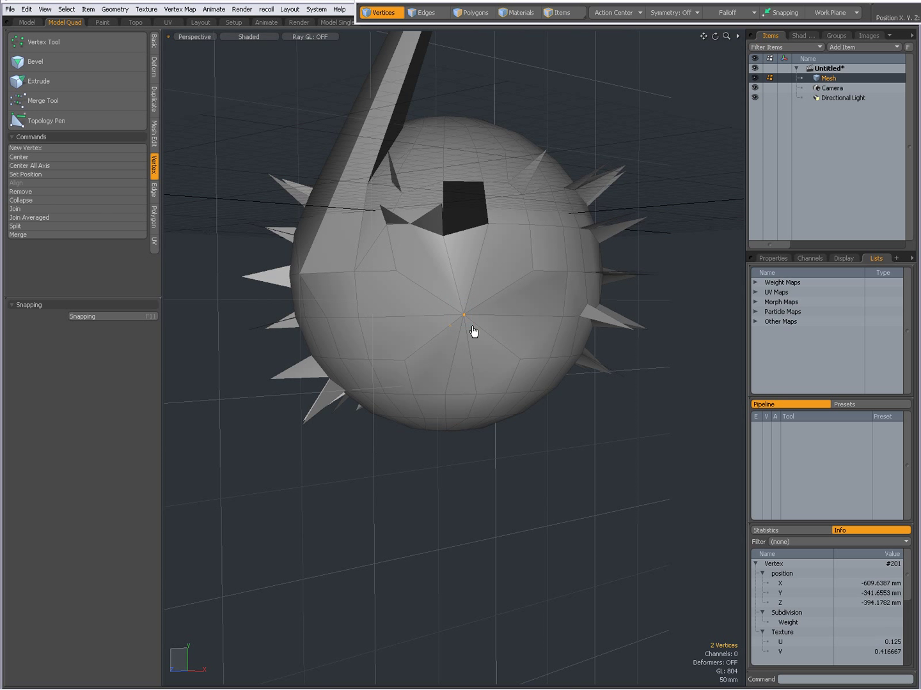
click(465, 316)
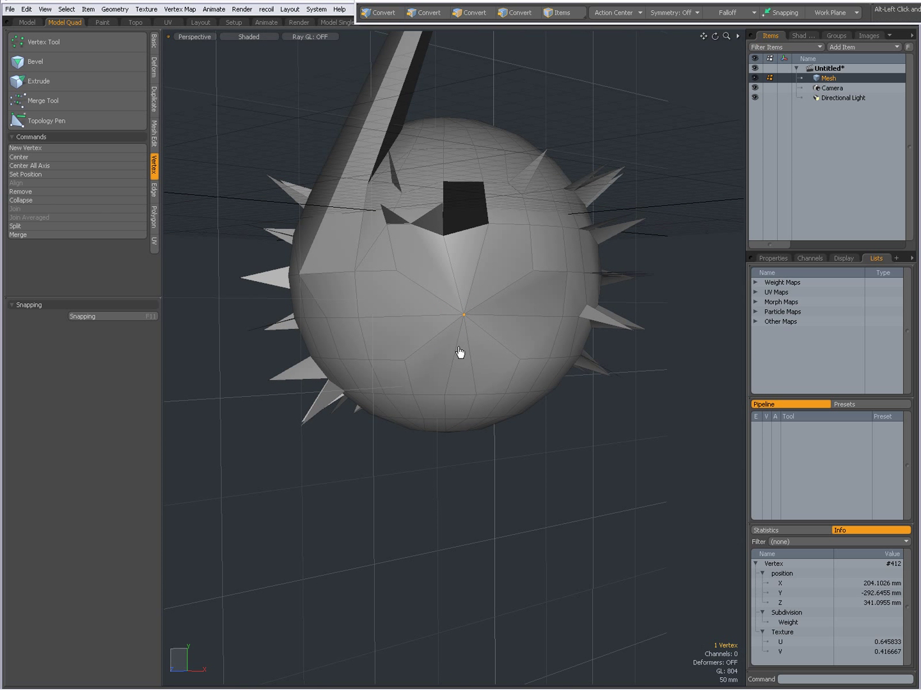
alt+drag(460, 352, 583, 514)
click(586, 482)
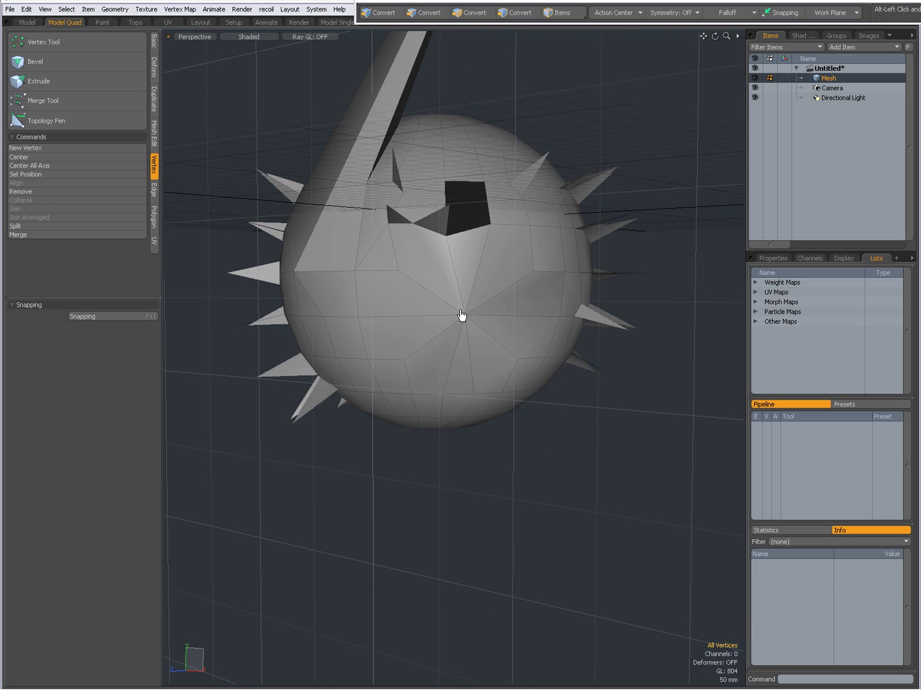
- Select two neighbouring vertices in the same row, between the collapsed vertex and the spikes on the sphere's left side
mouse_move(388, 344)
alt+shift+mouse_down()
mouse_move(427, 372)
mouse_move(402, 346)
alt+shift+mouse_up()
click(393, 341)
shift+click(353, 340)
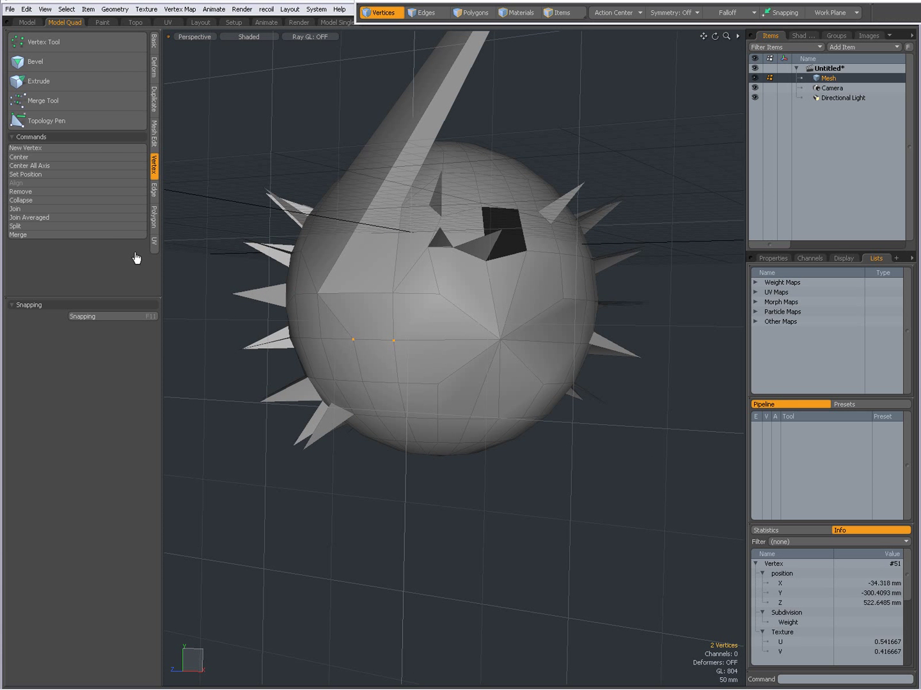
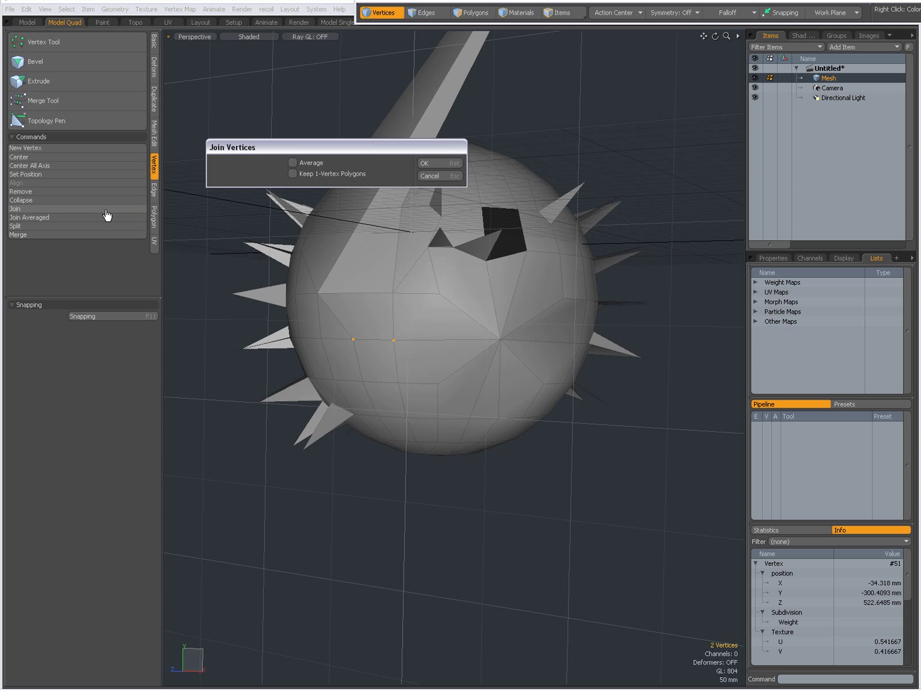
- Join the two selected vertices with Average turned off, and undo the join
click(447, 164)
click(373, 164)
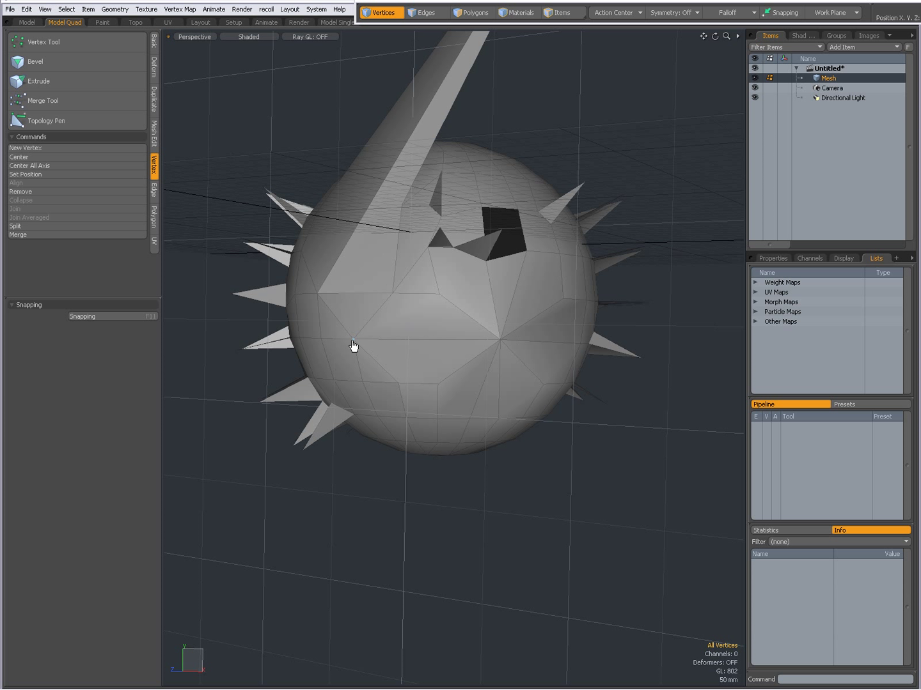
drag(362, 347, 370, 346)
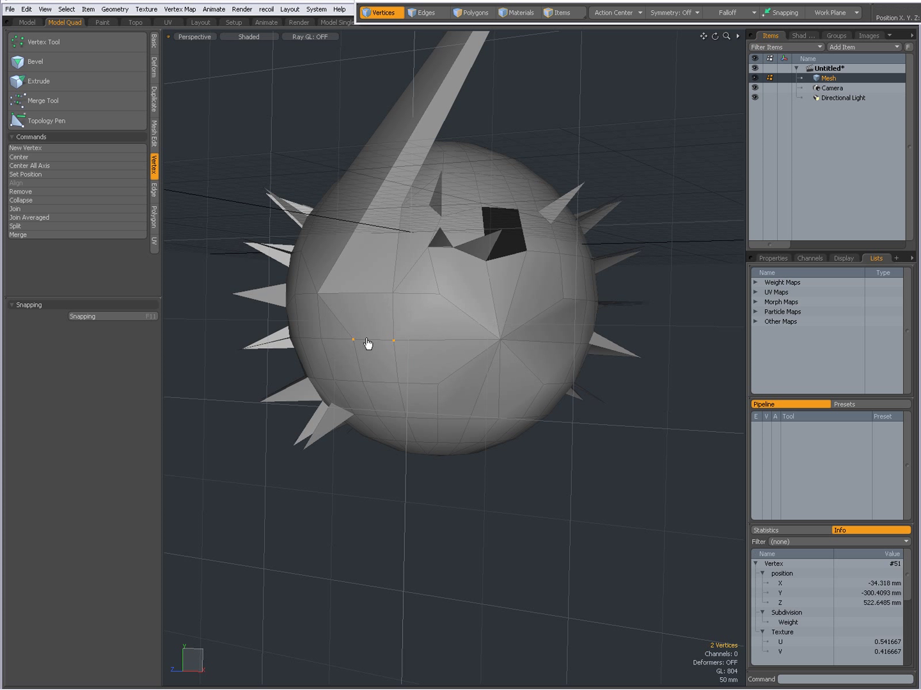
- Join the two selected vertices with Average turned on, dismiss the message, and undo the join
click(70, 209)
click(293, 162)
click(436, 164)
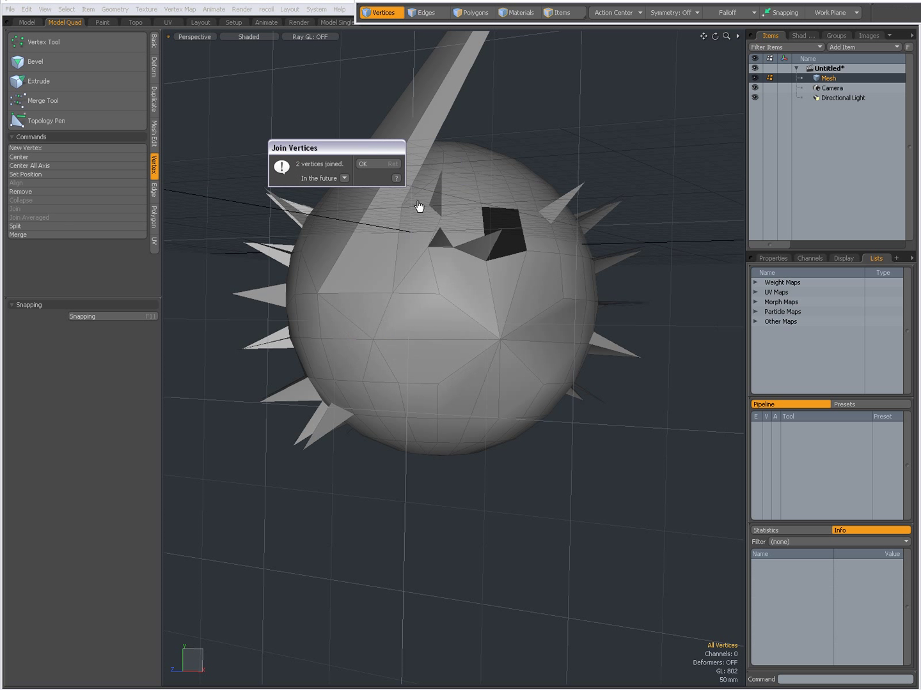
click(372, 167)
key(ctrl+z)
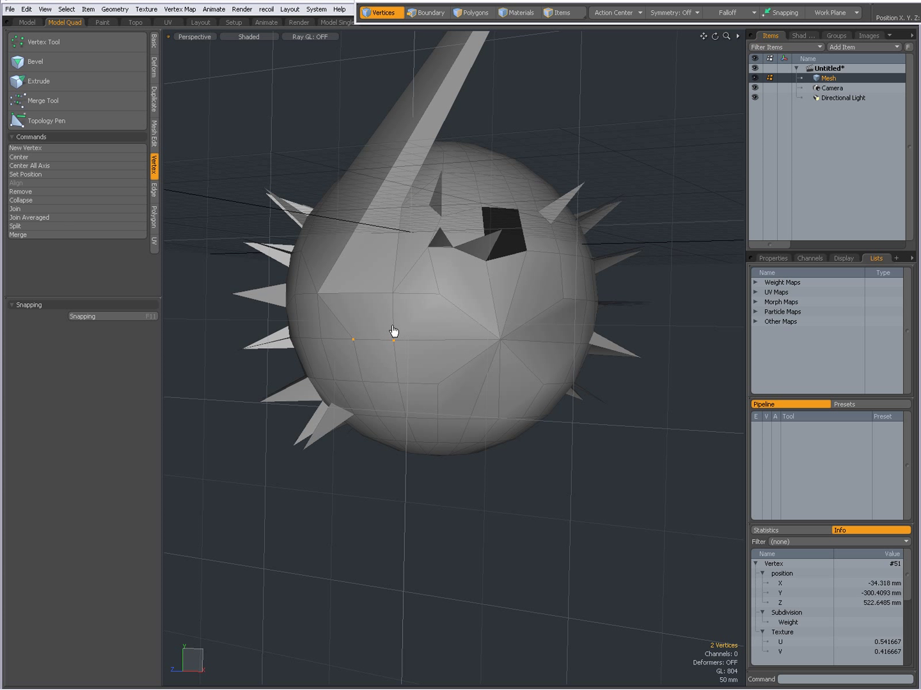
- Join the two vertices again with Average on, review the options for hiding future messages, and dismiss the message
click(70, 210)
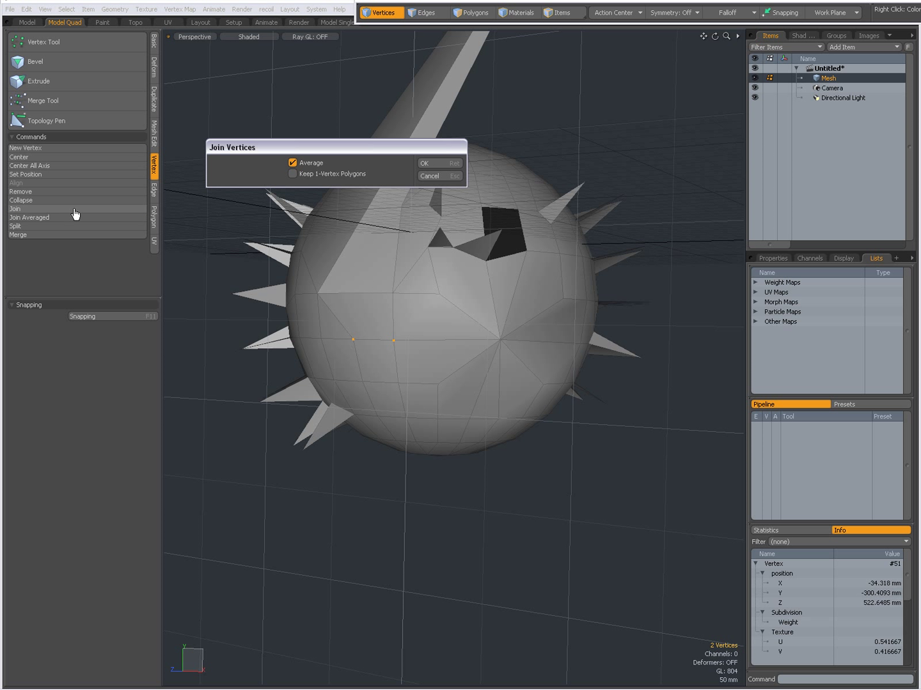
click(418, 164)
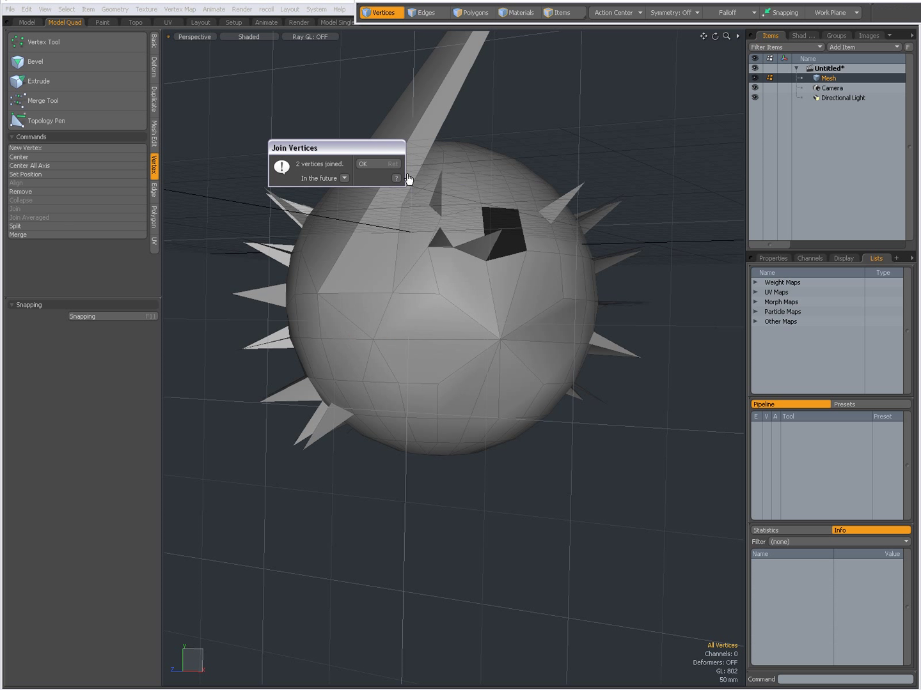
click(345, 179)
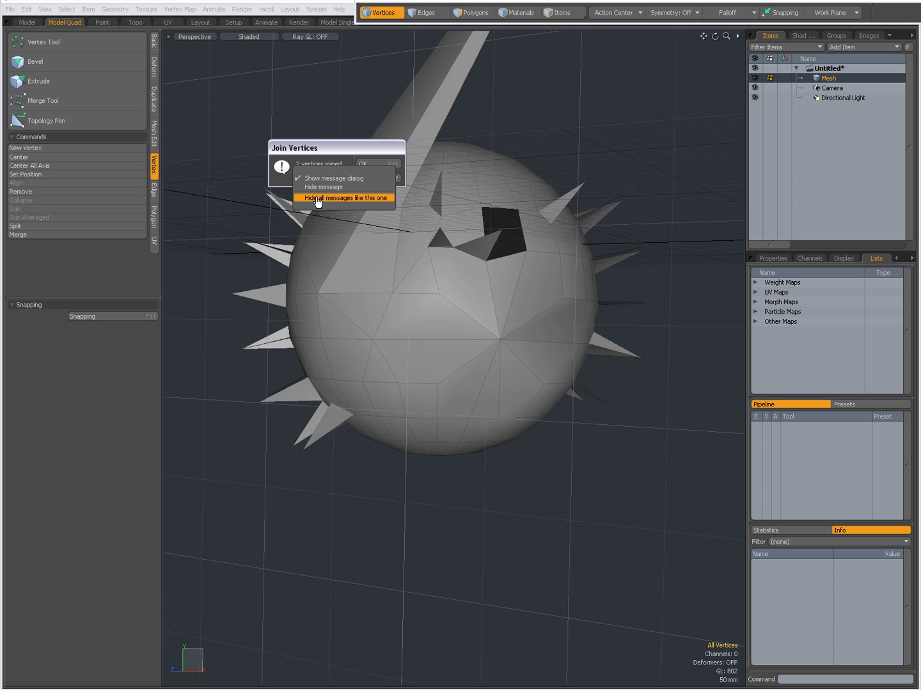
click(373, 153)
click(372, 165)
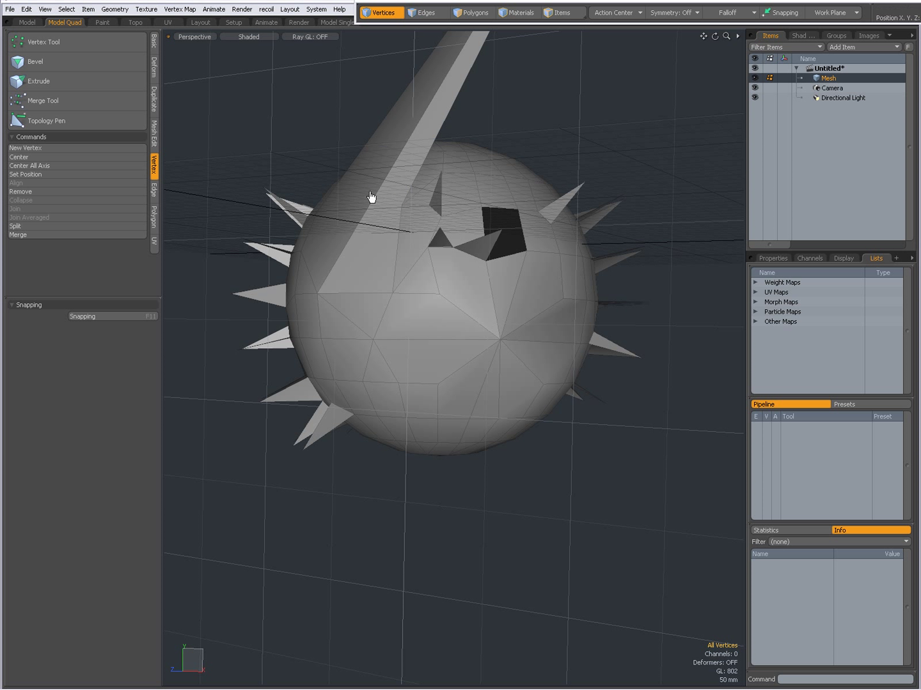
- Select the collapsed vertex on the sphere's front together with two neighbouring vertices in the row below it
alt+drag(409, 330, 522, 499)
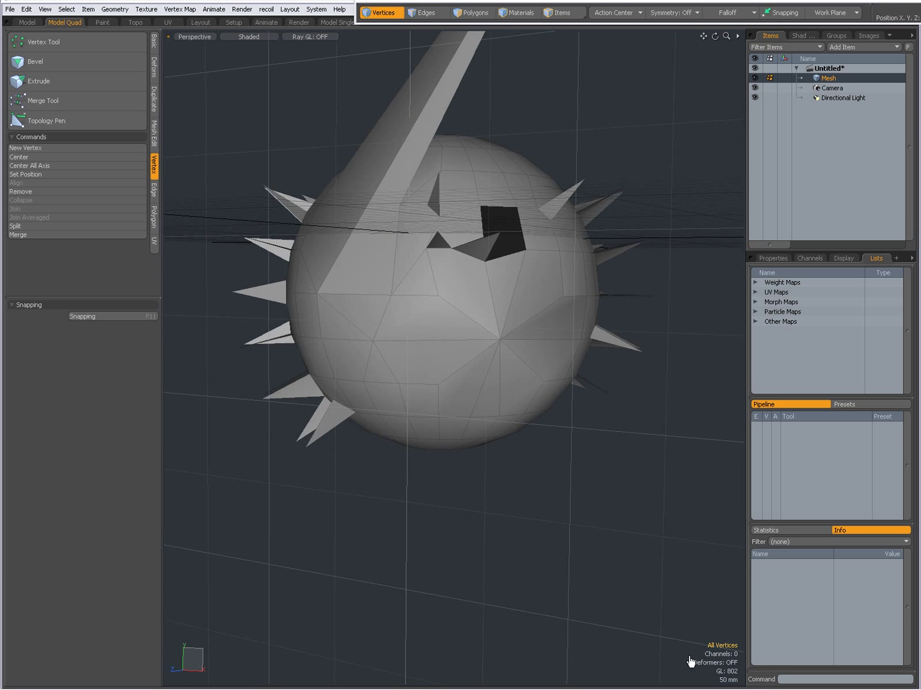
click(501, 343)
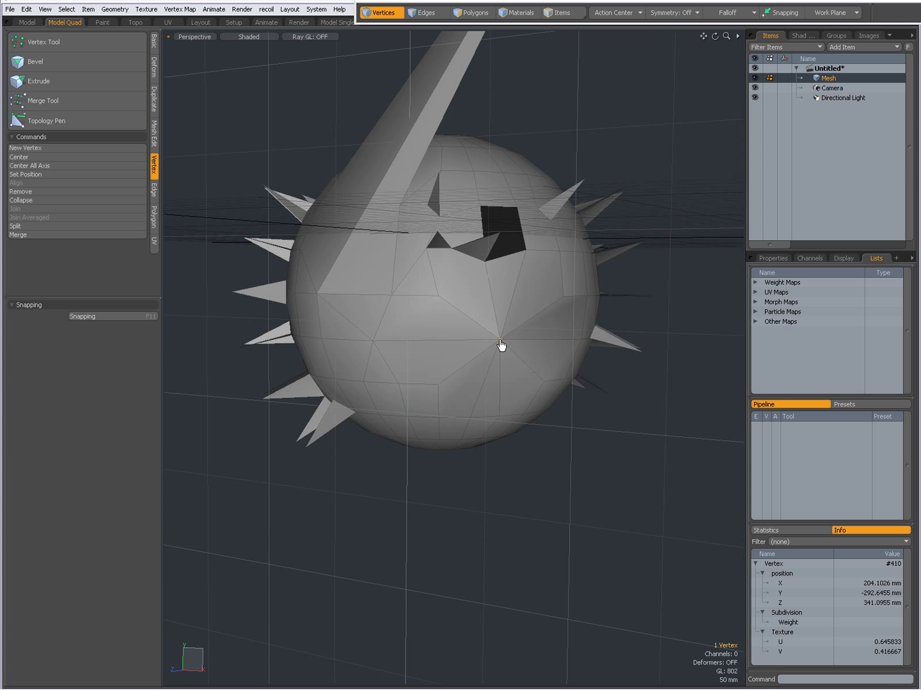
shift+click(438, 384)
shift+click(399, 384)
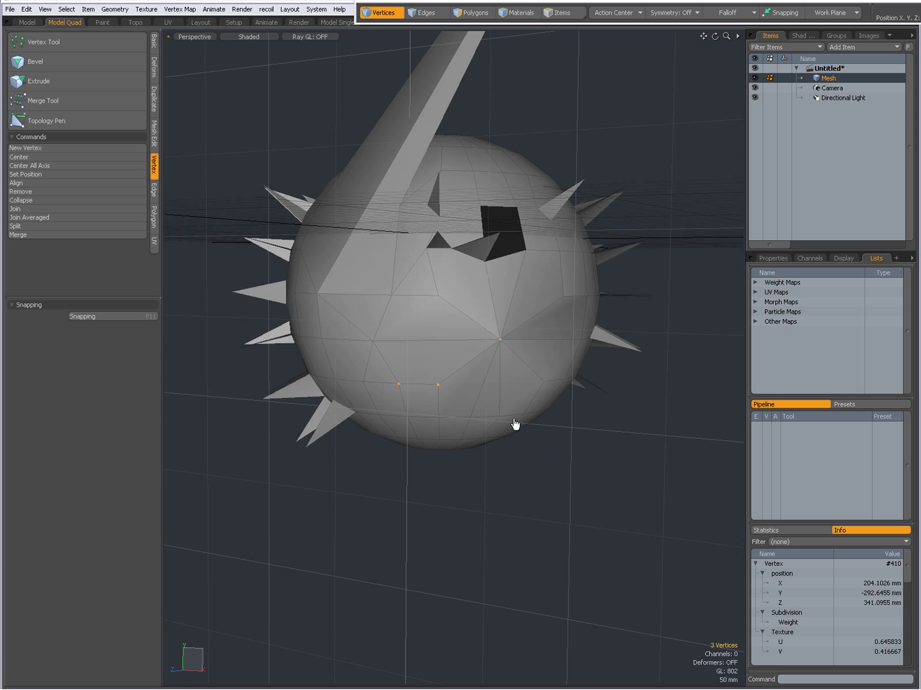
alt+drag(473, 402, 367, 361)
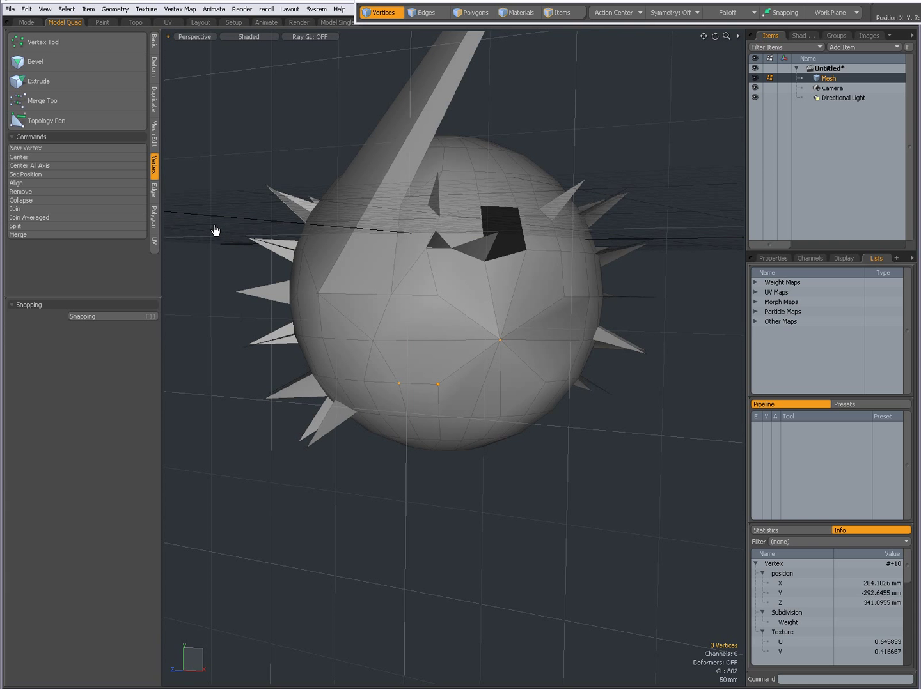
- Join the three selected vertices with Join Averaged, undo the join, and review the Join options without applying them
click(47, 218)
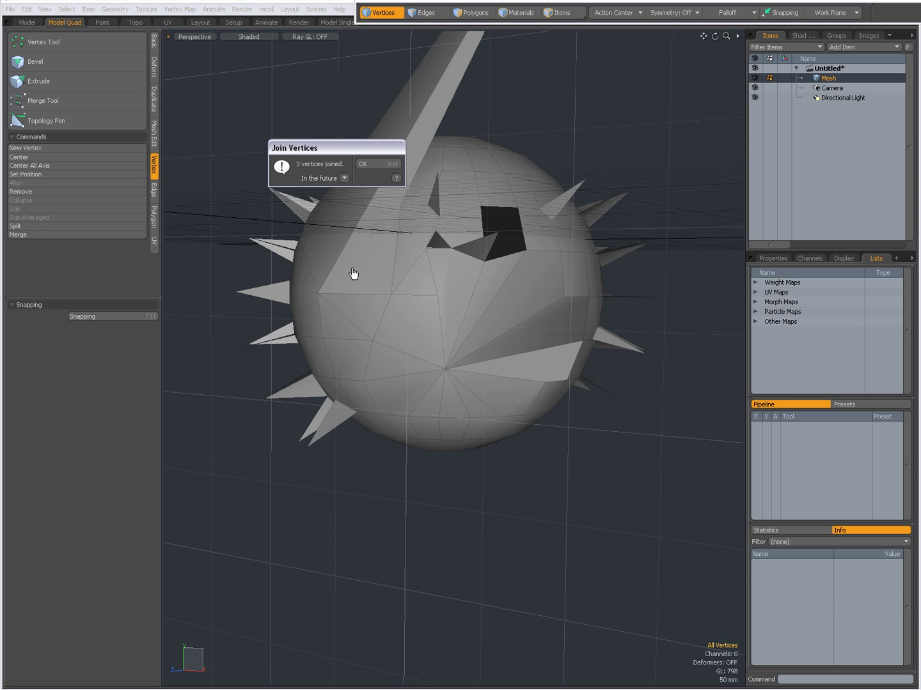
click(365, 164)
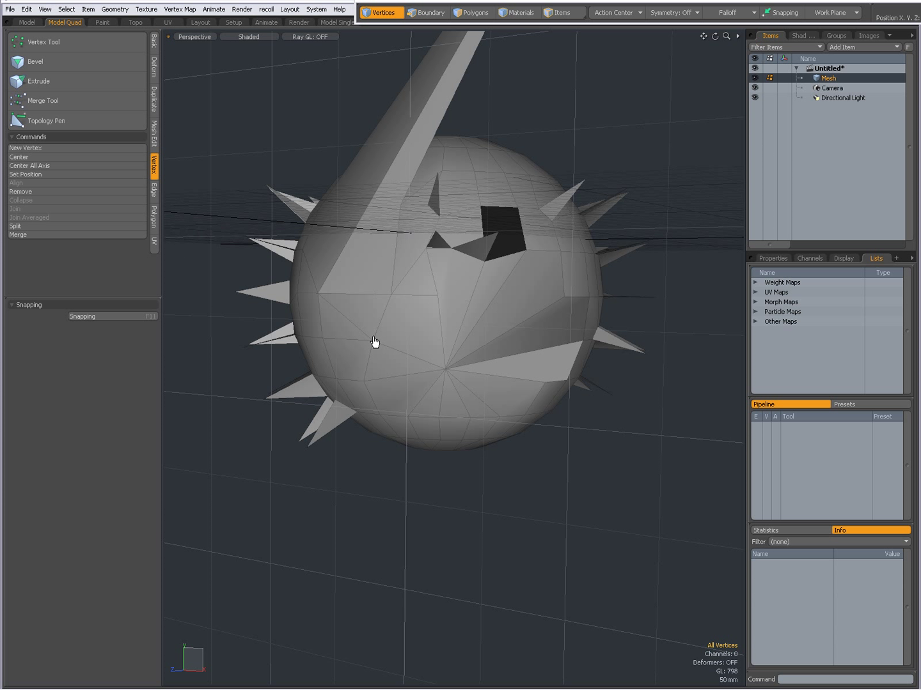
key(ctrl+z)
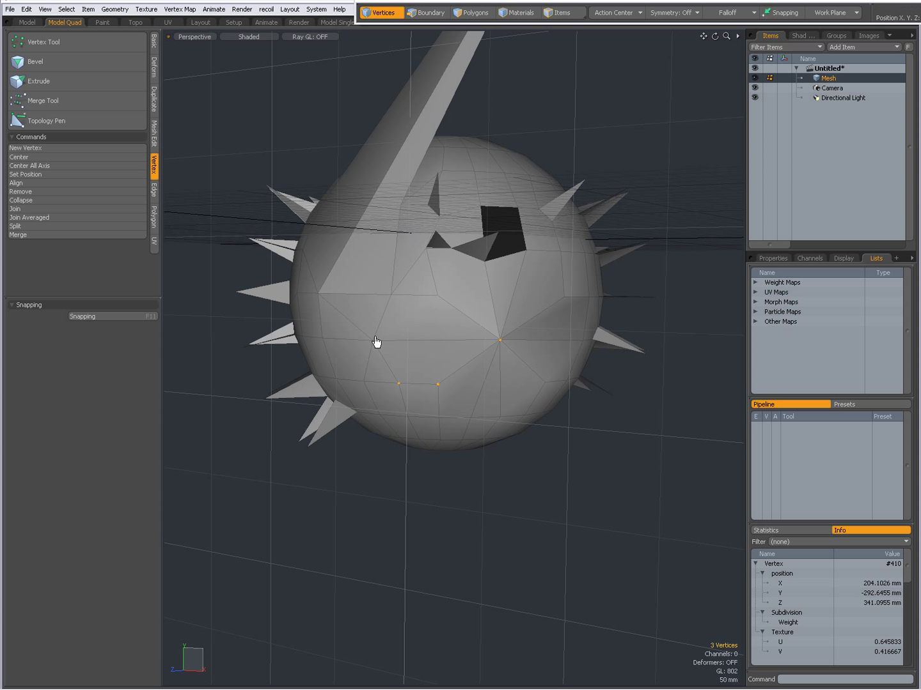
click(53, 212)
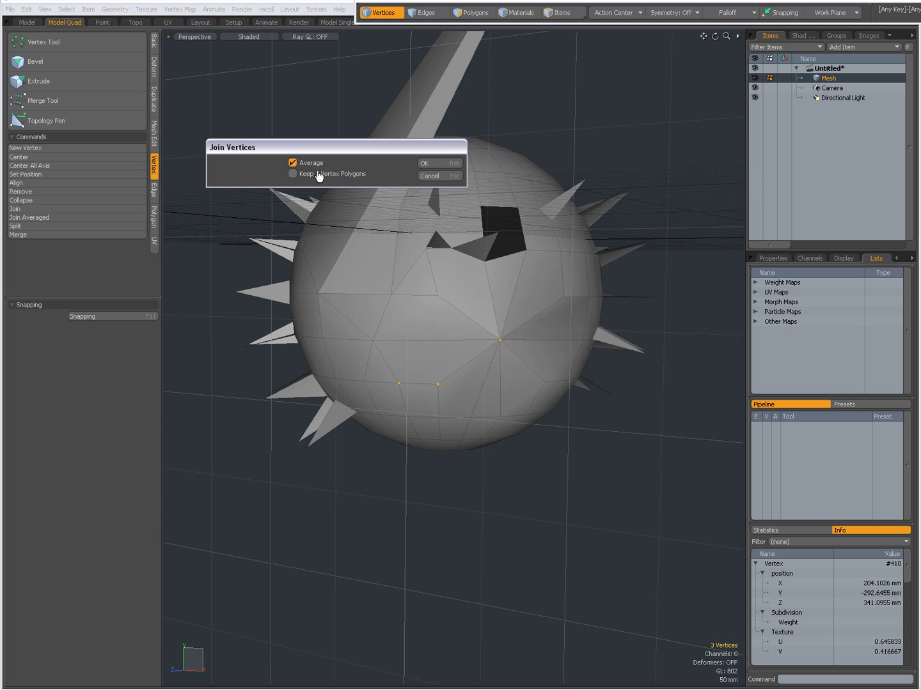
click(433, 177)
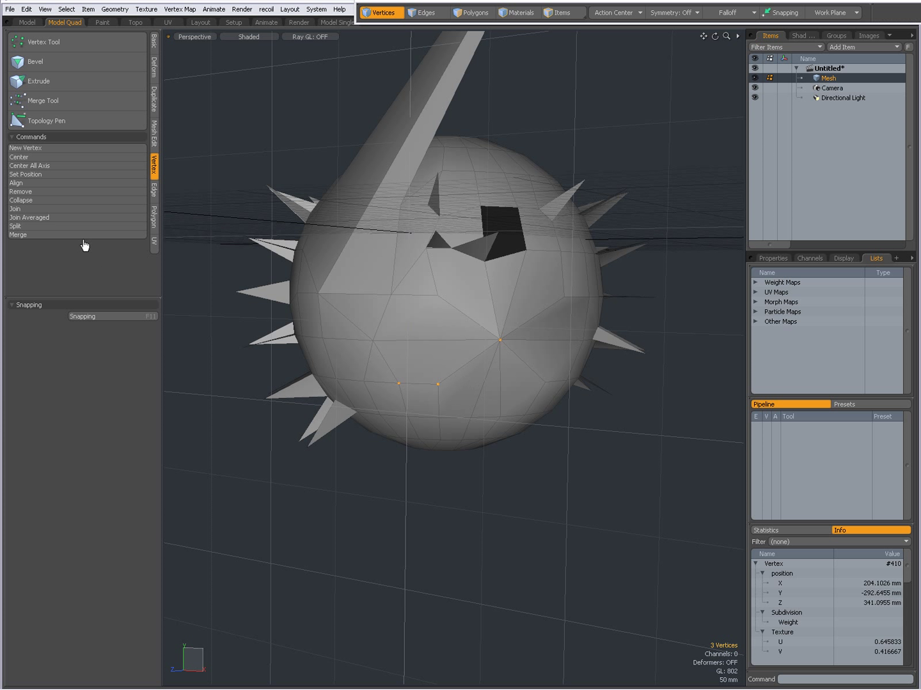
- Split the three selected vertices and inspect the split areas with the mesh temporarily subdivided
click(66, 232)
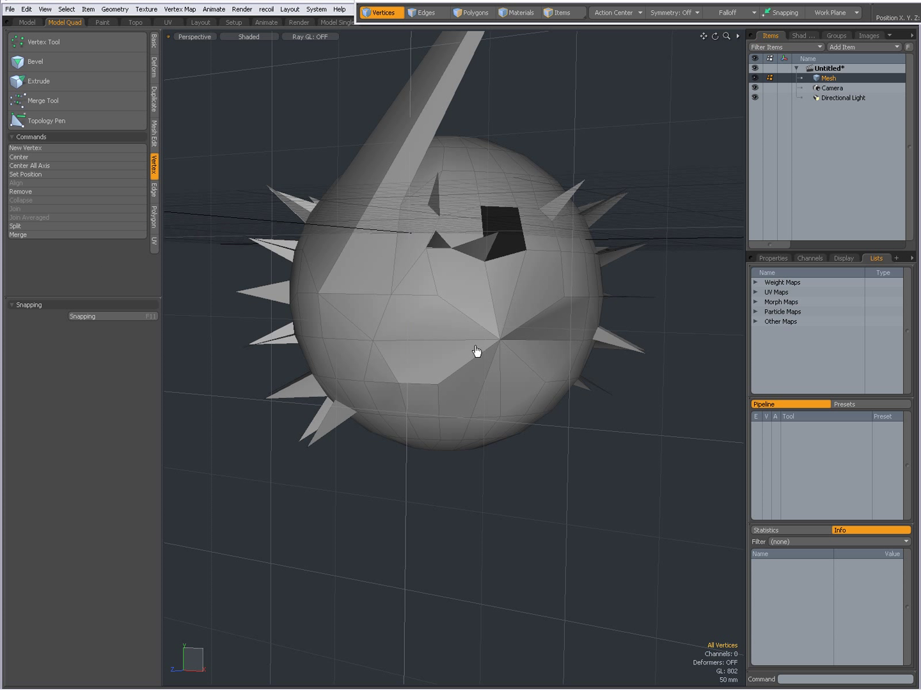
key(Tab)
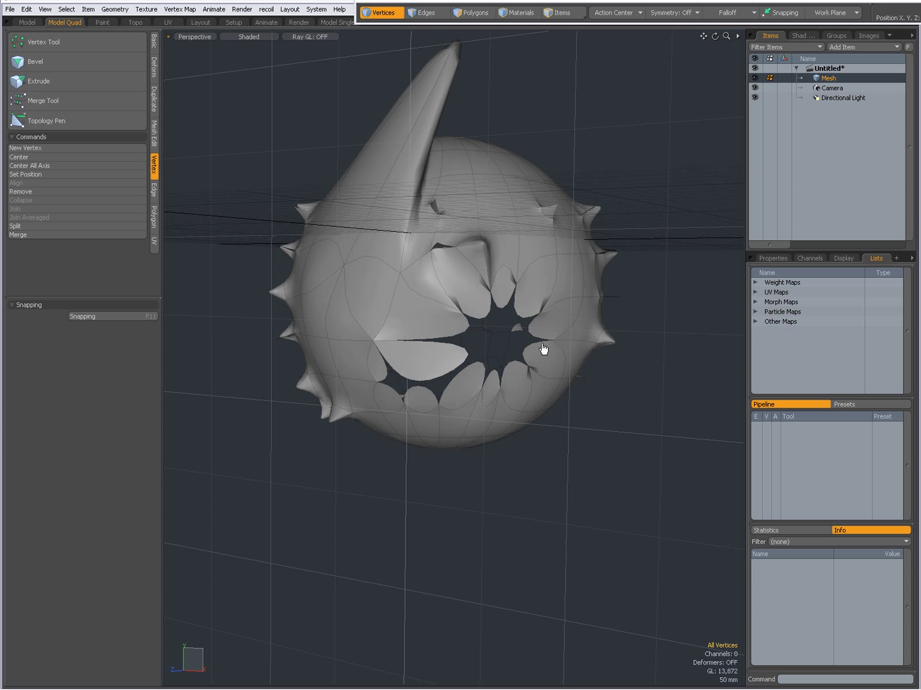
double_click(535, 370)
key(Tab)
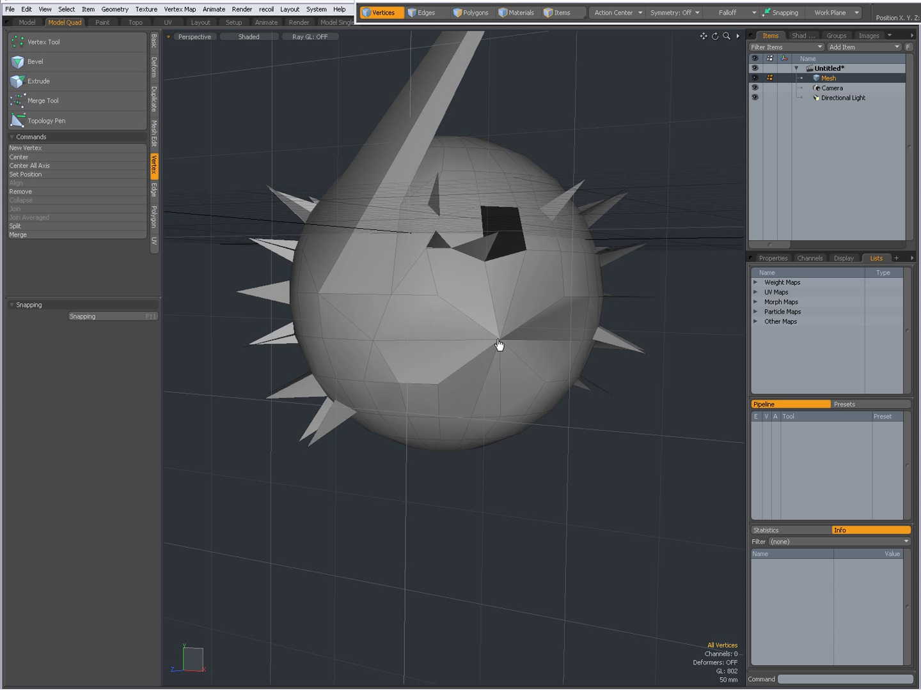
double_click(510, 343)
- Select all edges meeting at the split collapsed point and convert the selection to vertices, with subdivision turned on
key(2)
mouse_move(507, 319)
mouse_down()
mouse_move(518, 356)
mouse_move(488, 365)
mouse_move(474, 347)
mouse_move(475, 324)
mouse_move(494, 314)
mouse_move(505, 360)
mouse_up()
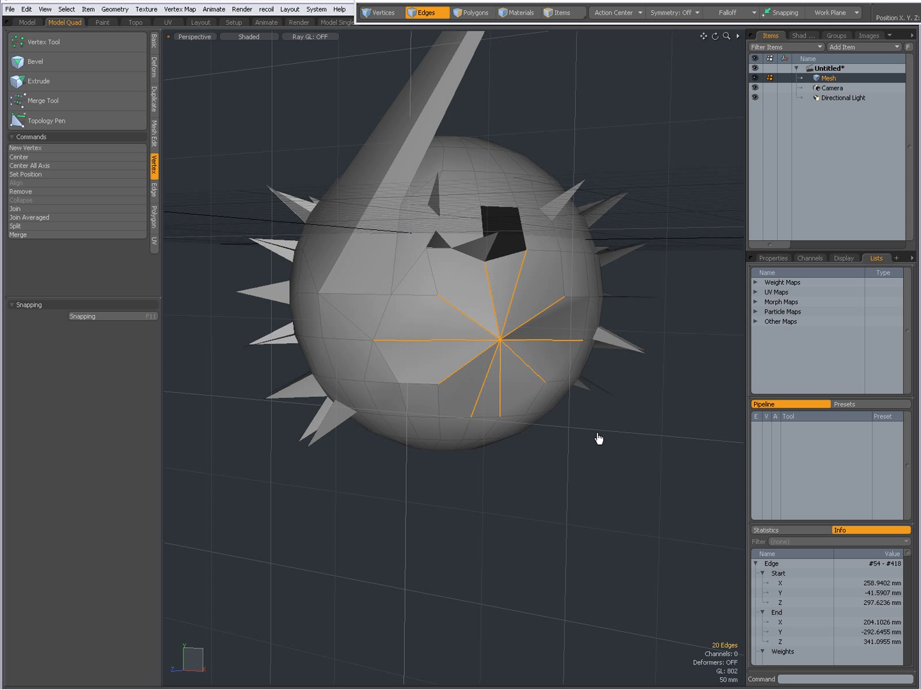
key(Tab)
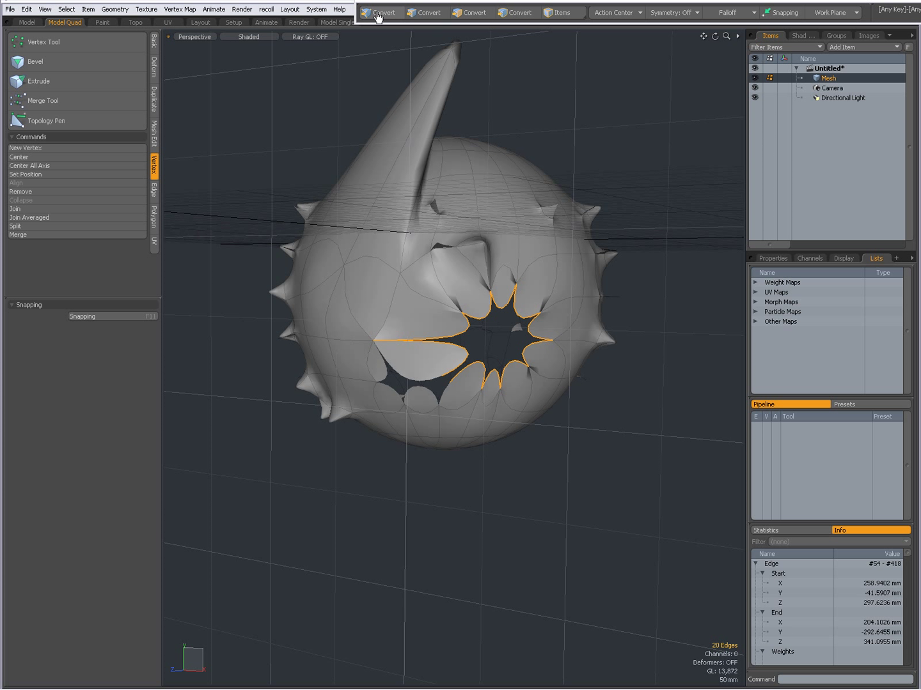
ctrl+click(378, 15)
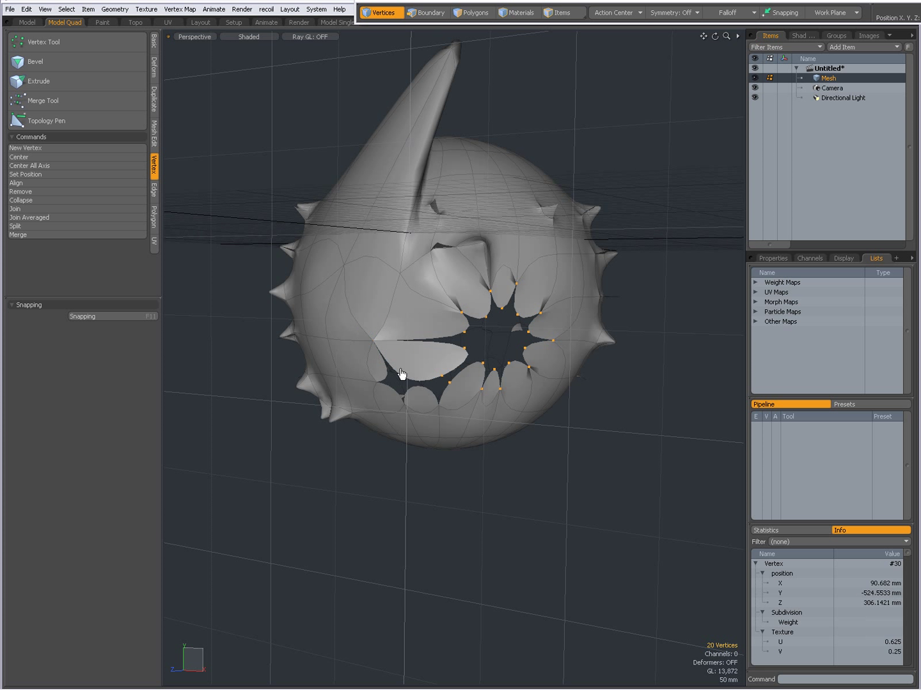
- Deselect the outer edge endpoints so only the split vertices around the large hole stay selected
mouse_move(436, 372)
ctrl+mouse_down()
mouse_move(460, 395)
mouse_move(515, 407)
ctrl+mouse_up()
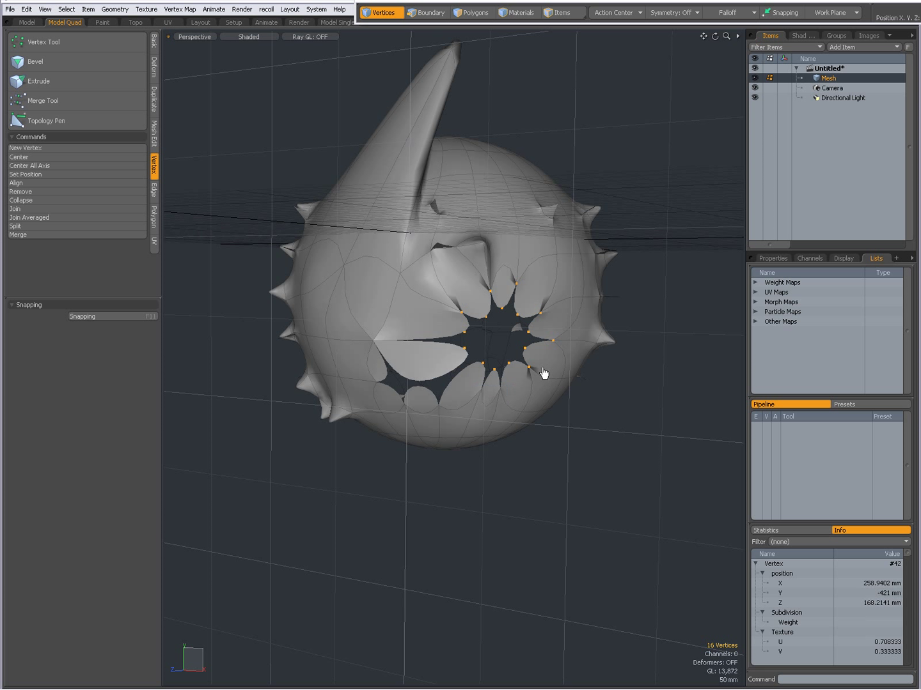
ctrl+click(527, 376)
ctrl+click(551, 353)
ctrl+click(540, 318)
ctrl+click(510, 294)
ctrl+click(488, 301)
ctrl+click(463, 319)
alt+drag(531, 385, 512, 365)
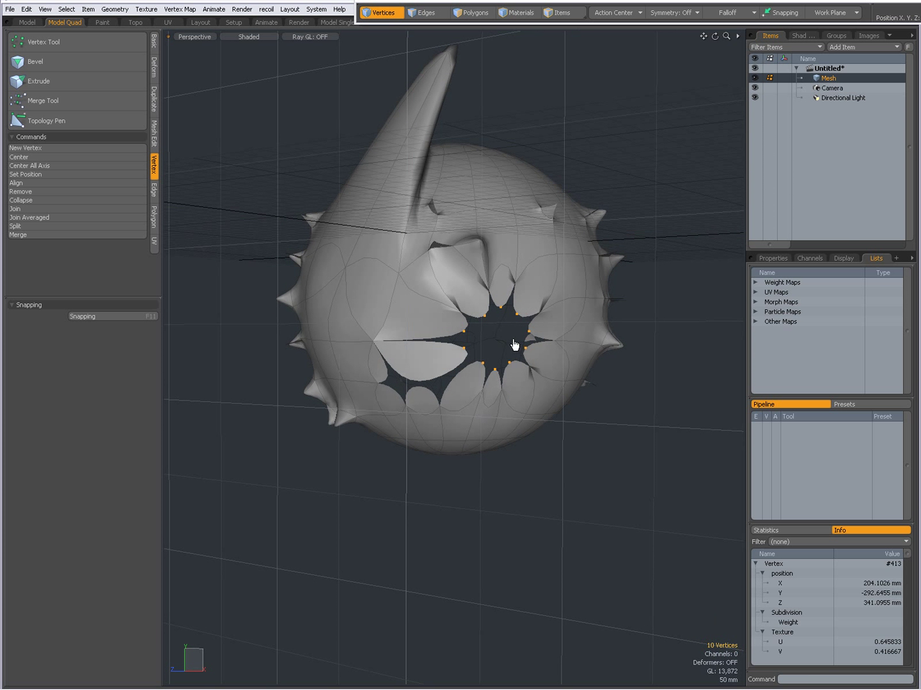
- Turn subdivision off and keep the coincident split vertices selected, undoing the accidental deselection
key(Tab)
key(Tab)
key(ctrl+j)
key(Tab)
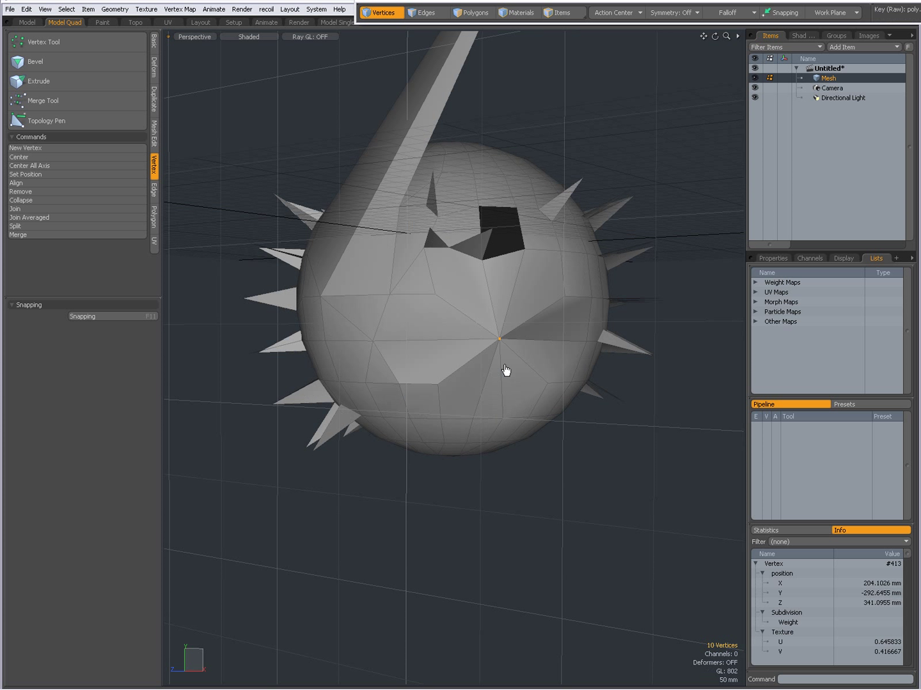
click(654, 432)
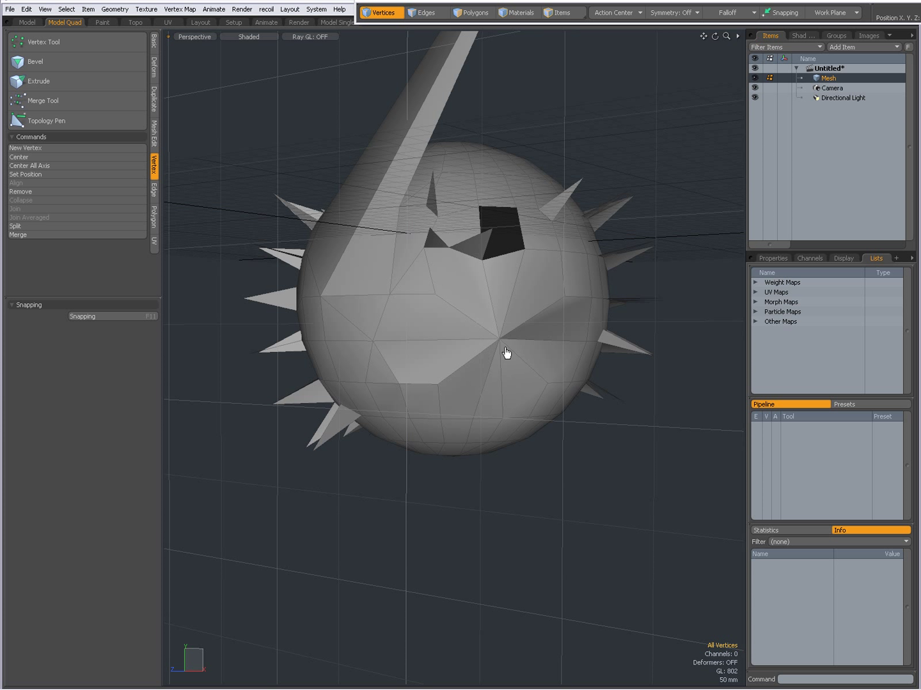
key(ctrl+z)
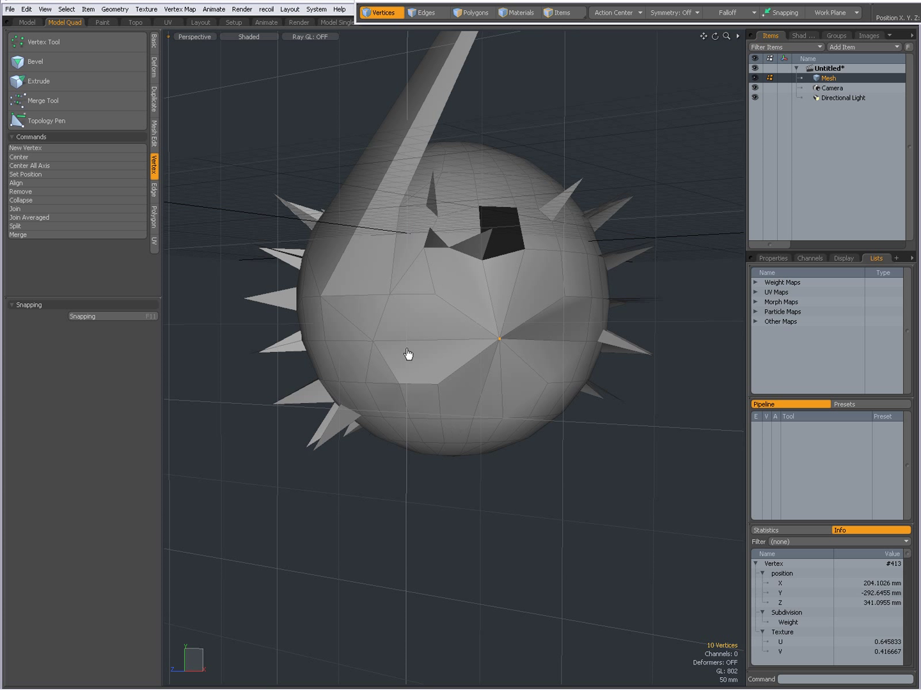
- Merge the selected split vertices with the Automatic range, dismiss the message, and check the result with subdivision temporarily on
click(66, 235)
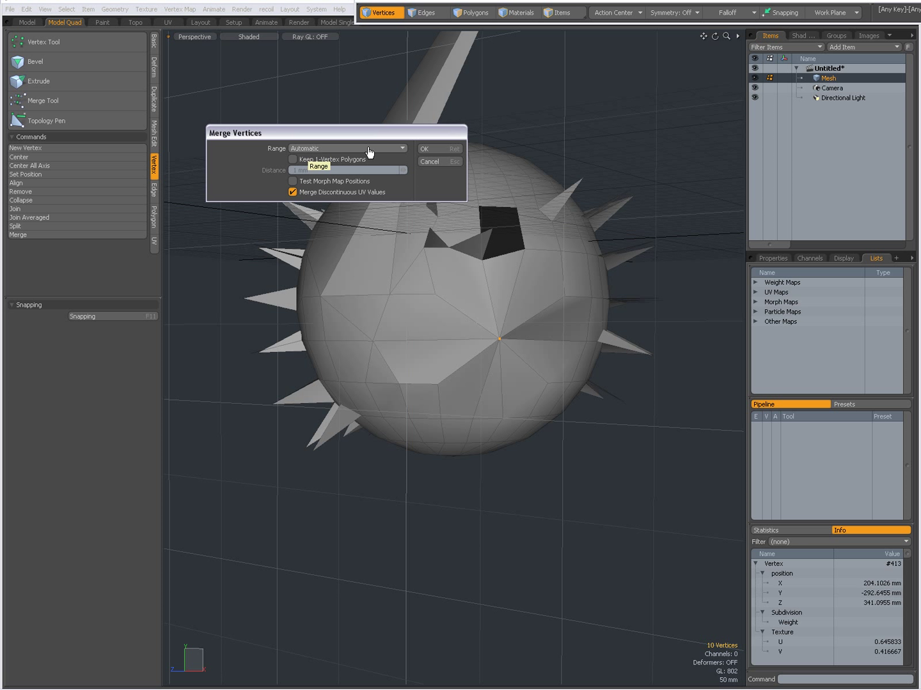
click(438, 153)
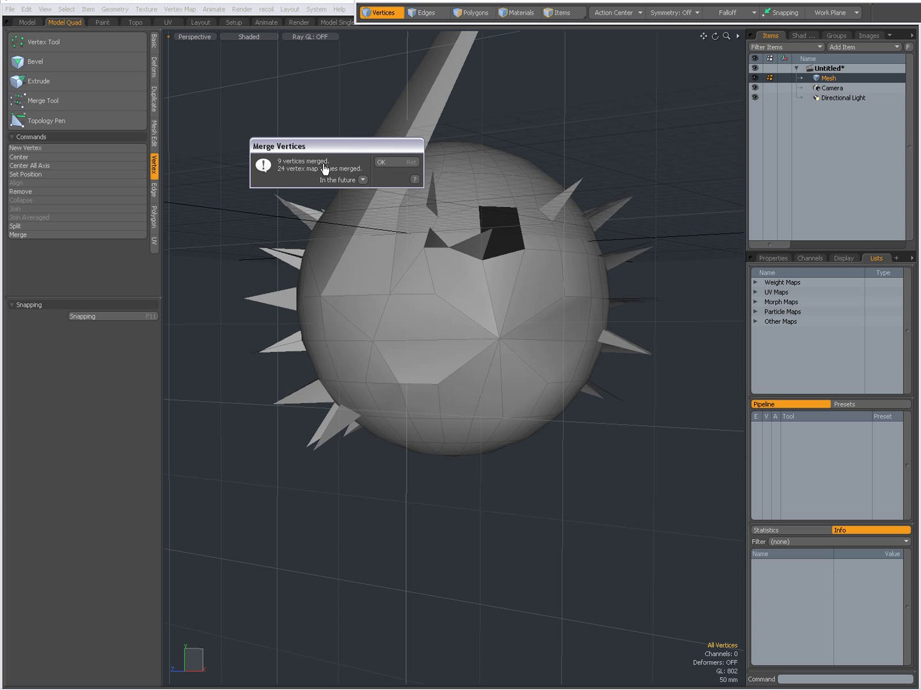
click(383, 163)
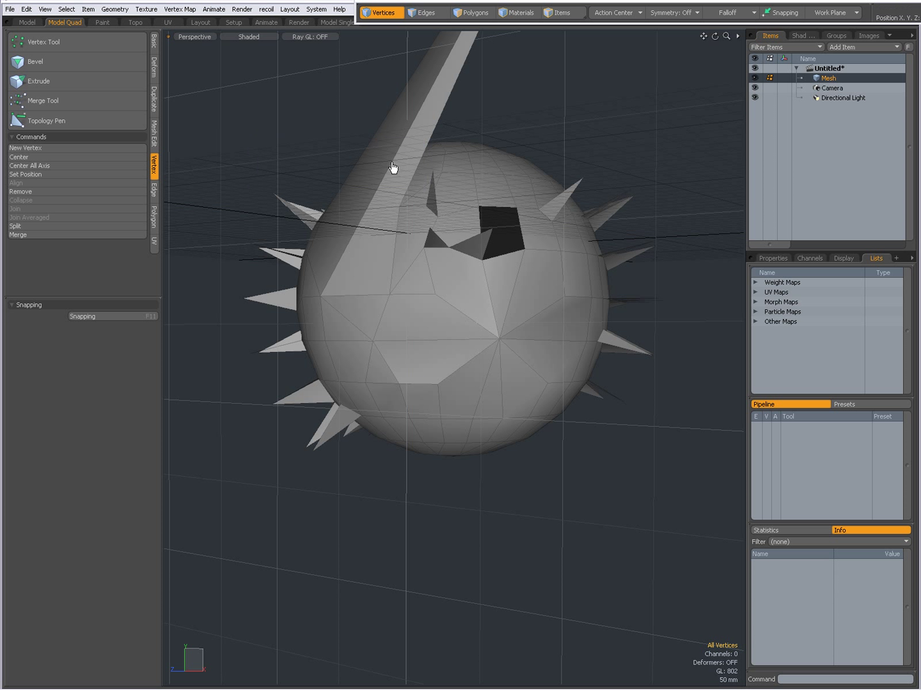
key(Tab)
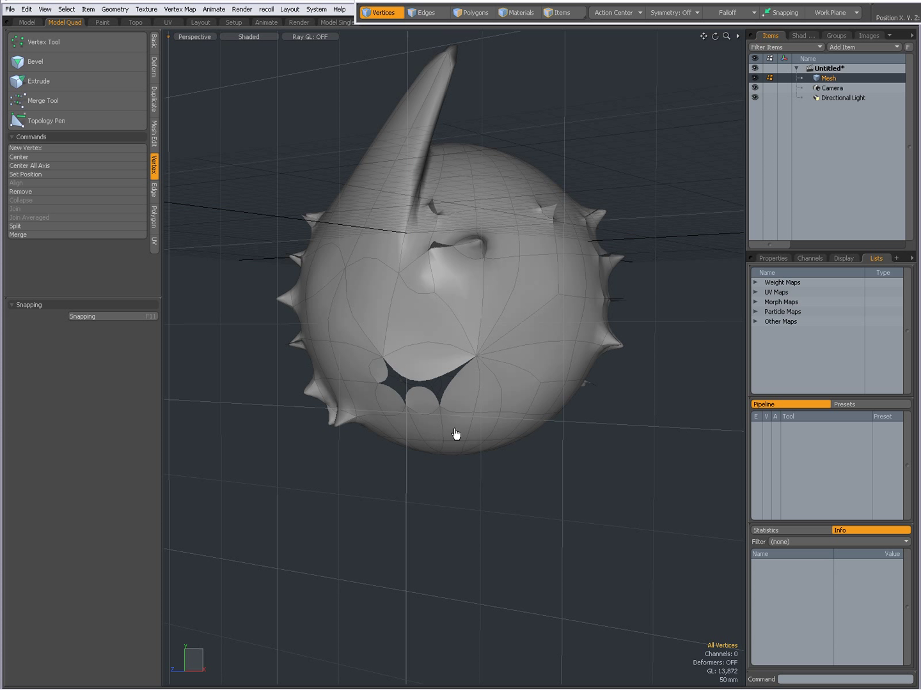
key(Tab)
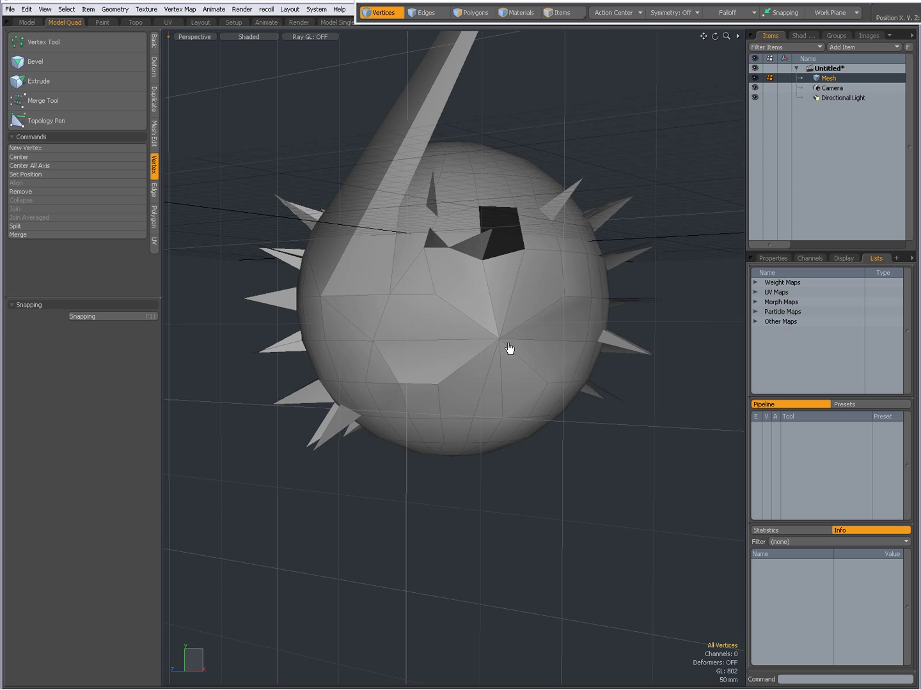
- Lasso the vertices across the sphere's lower part, merge them with the Automatic range, and dismiss the message
alt+drag(503, 338, 522, 383)
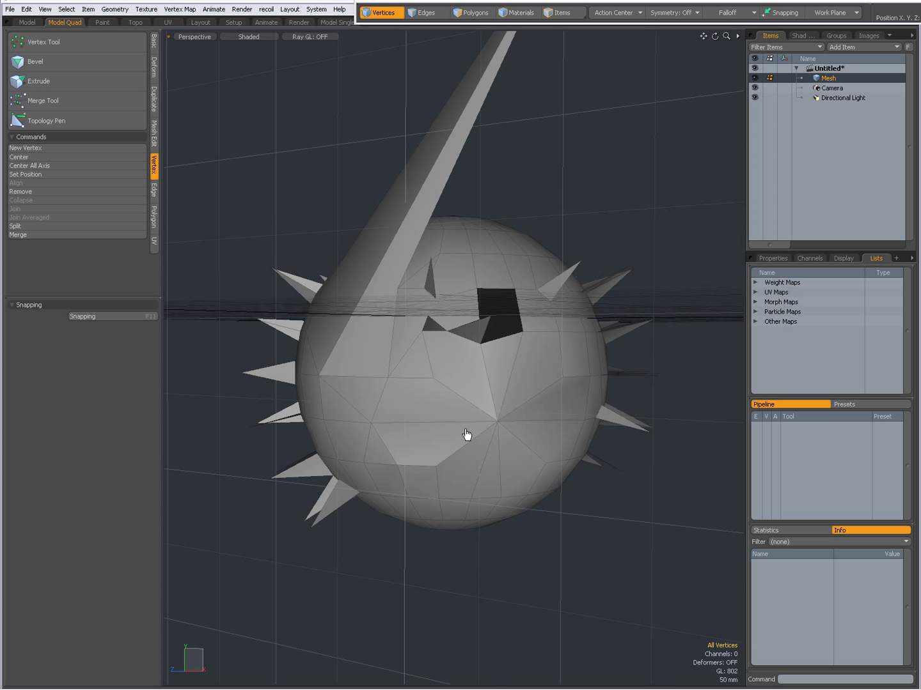
mouse_move(315, 409)
right_down()
mouse_move(377, 479)
mouse_move(502, 573)
mouse_move(532, 585)
right_up()
click(64, 235)
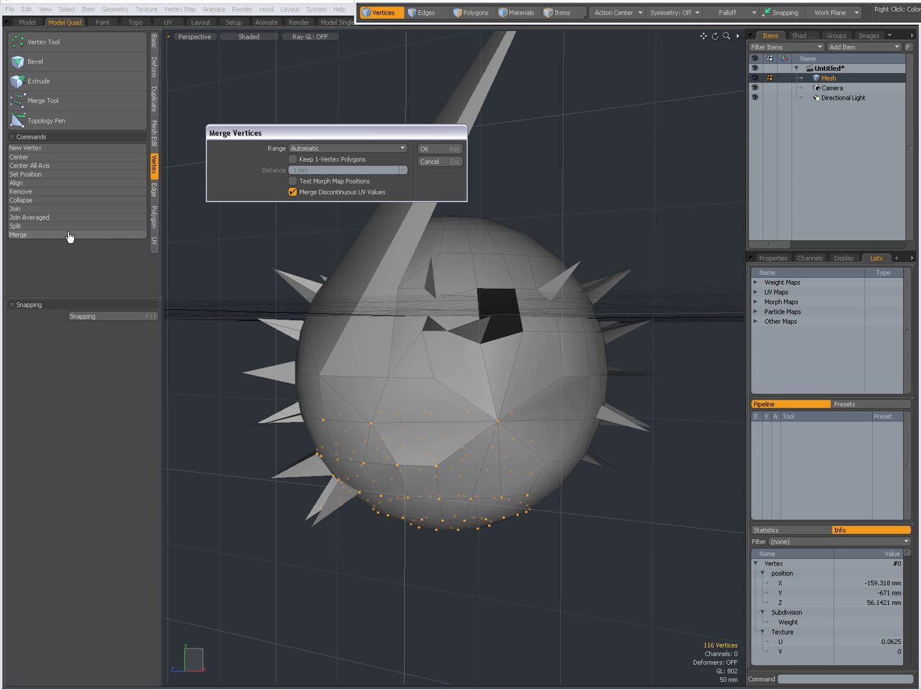
click(427, 151)
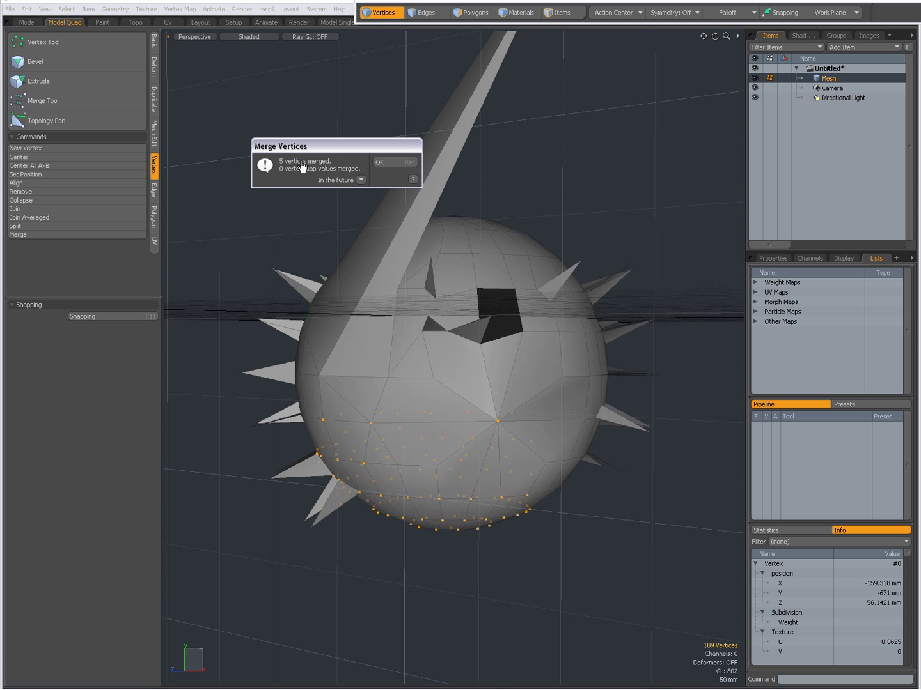
click(381, 163)
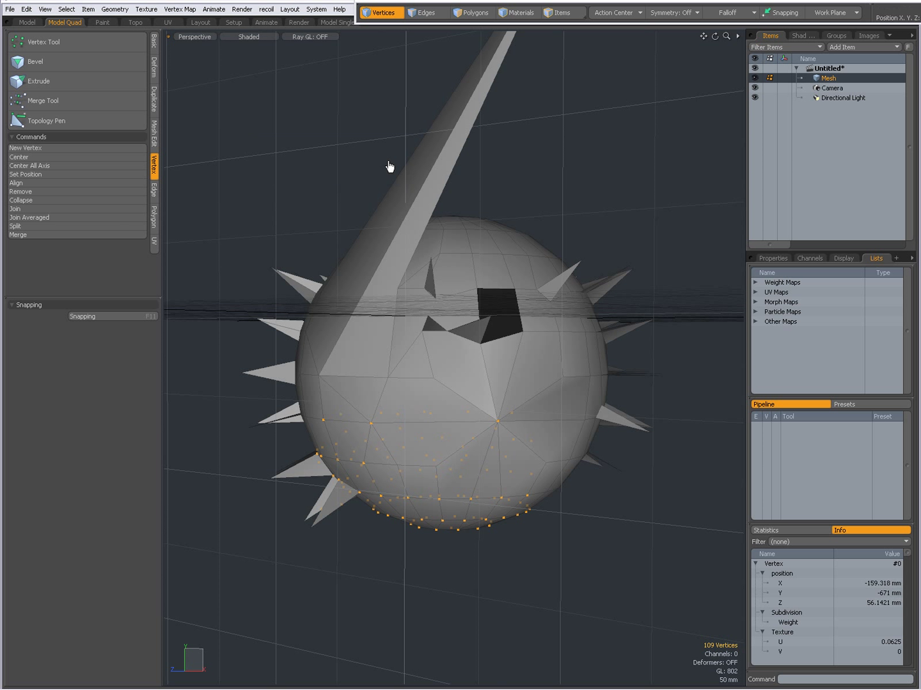
- Clear the vertex selection and turn subdivision on to inspect the merged areas of the sphere
click(327, 169)
key(Tab)
alt+drag(425, 361, 394, 423)
alt+drag(513, 430, 391, 436)
alt+drag(359, 396, 306, 409)
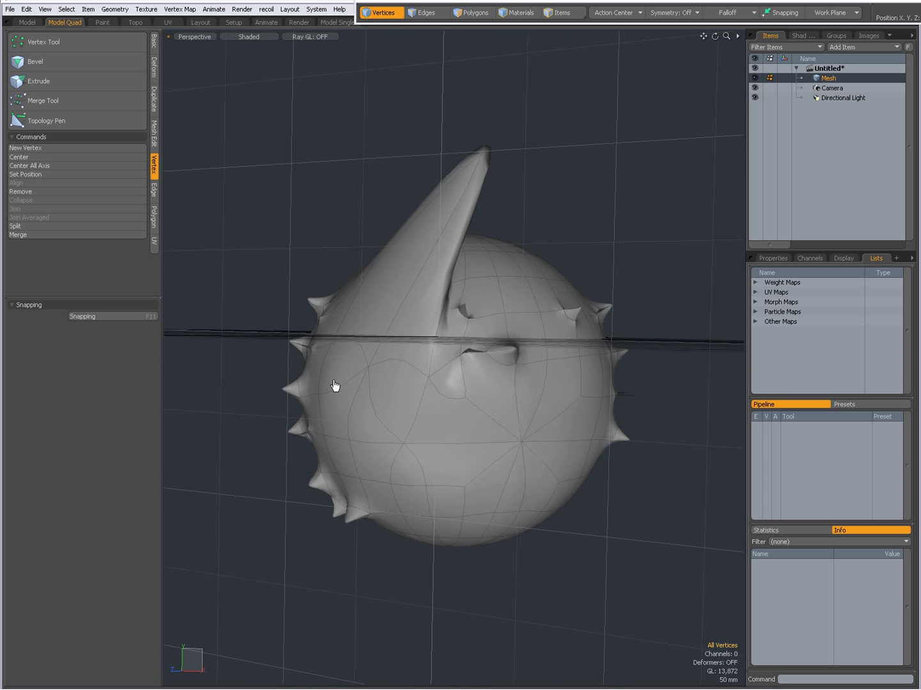